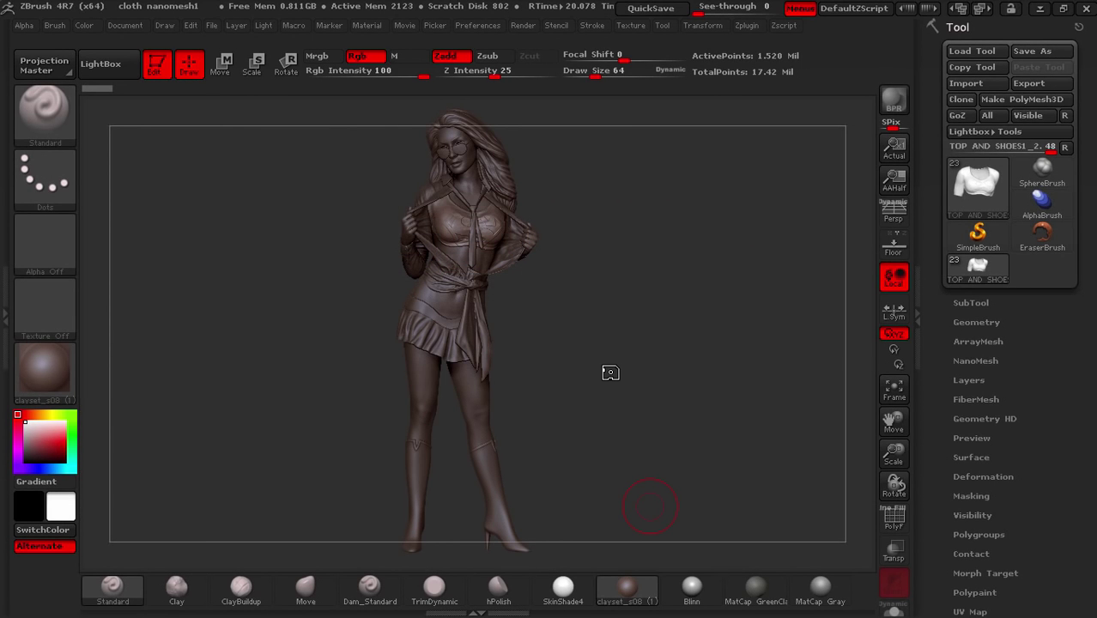
Append a Sphere3D subtool with the jacket as the active subtool.
mouse_move(610, 372)
mouse_down()
mouse_move(624, 373)
mouse_move(615, 375)
mouse_up()
ctrl+right_drag(580, 339, 702, 361)
mouse_move(621, 345)
mouse_down()
mouse_move(624, 369)
mouse_move(637, 332)
mouse_move(664, 381)
mouse_move(655, 364)
mouse_move(631, 382)
mouse_up()
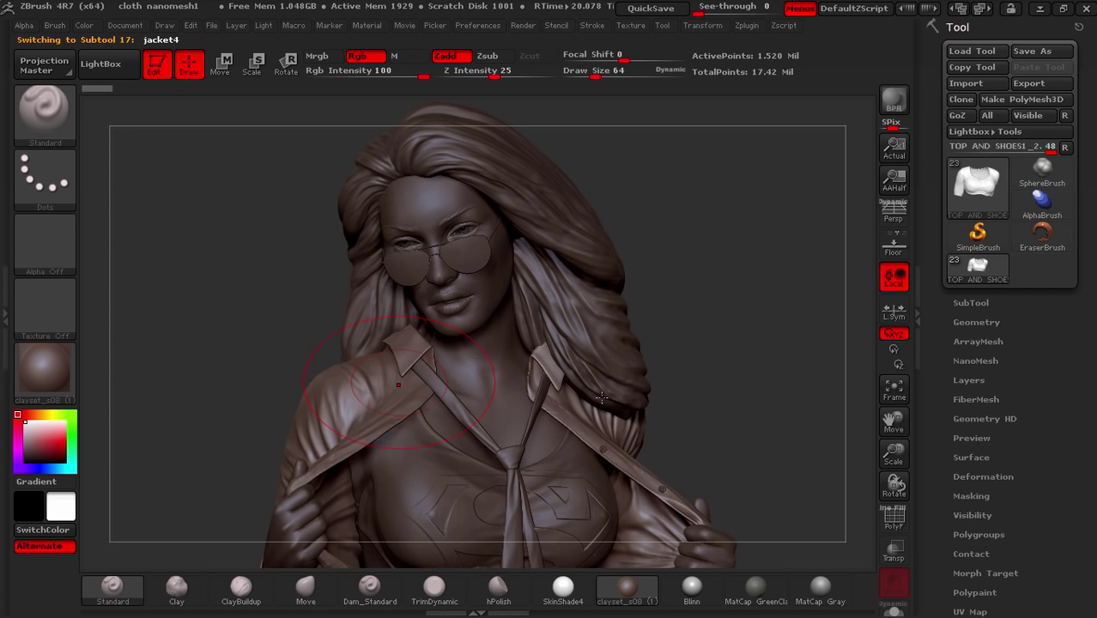
click(971, 302)
scroll(928, 320, down, 3)
scroll(928, 319, down, 1)
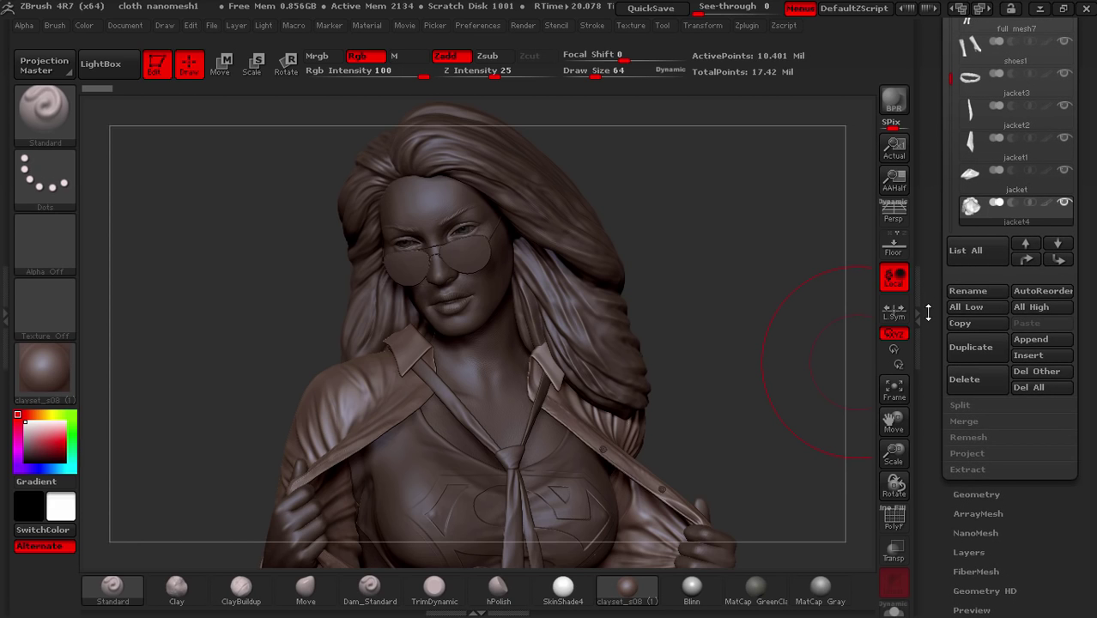
click(1046, 341)
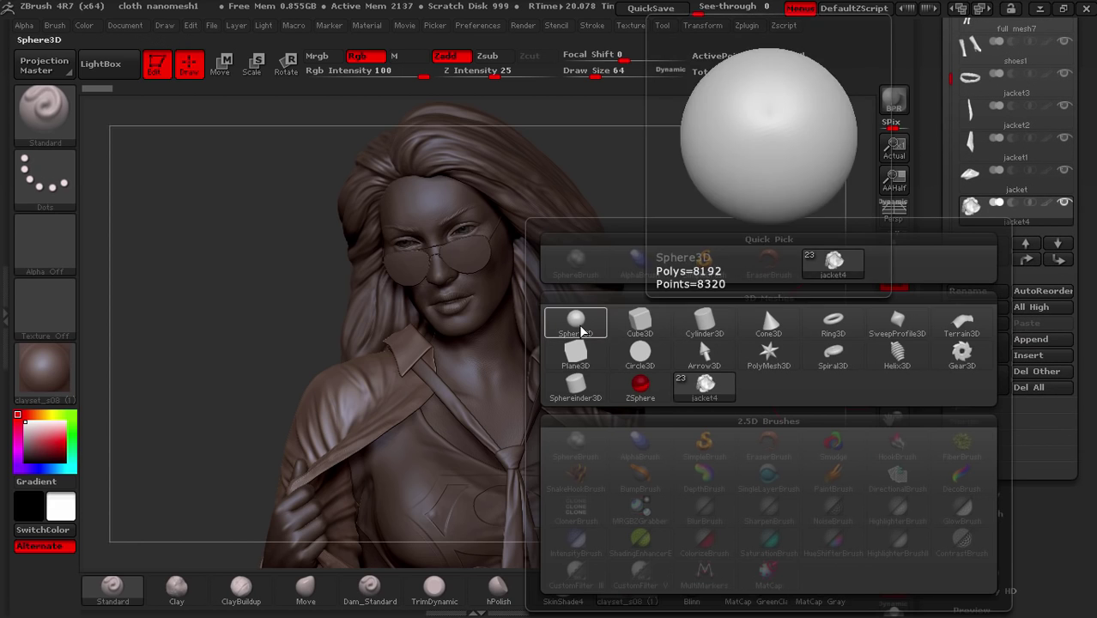
click(577, 322)
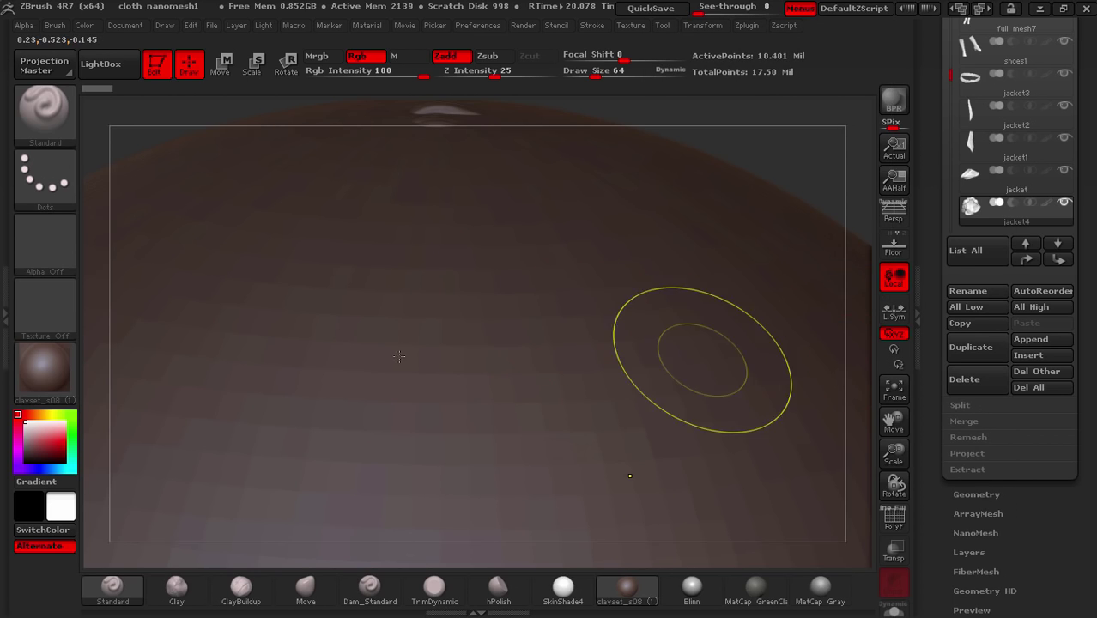
Select the appended sphere and scale it down to roughly the size of the character's head.
key(f)
ctrl+right_drag(680, 307, 524, 307)
alt+click(543, 250)
key(w)
mouse_move(406, 258)
shift+mouse_down()
mouse_move(755, 260)
mouse_move(655, 262)
shift+mouse_up()
key(e)
drag(754, 263, 622, 268)
drag(754, 261, 614, 273)
drag(755, 260, 609, 280)
mouse_move(754, 260)
mouse_down()
mouse_move(541, 284)
mouse_move(547, 211)
mouse_up()
Move the sphere onto the character's neck, just above the jacket collar.
key(w)
shift+right_drag(547, 217, 639, 223)
shift+drag(393, 213, 654, 213)
drag(528, 213, 513, 211)
key(q)
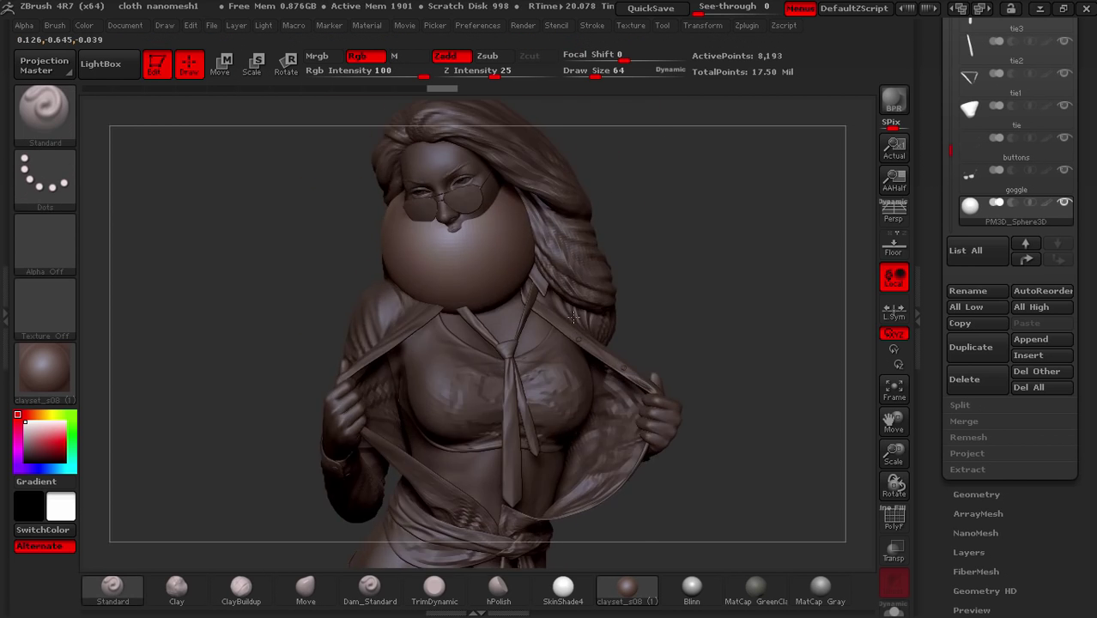
Hide every subtool except jacket4 and the sphere.
click(1067, 86)
click(1067, 83)
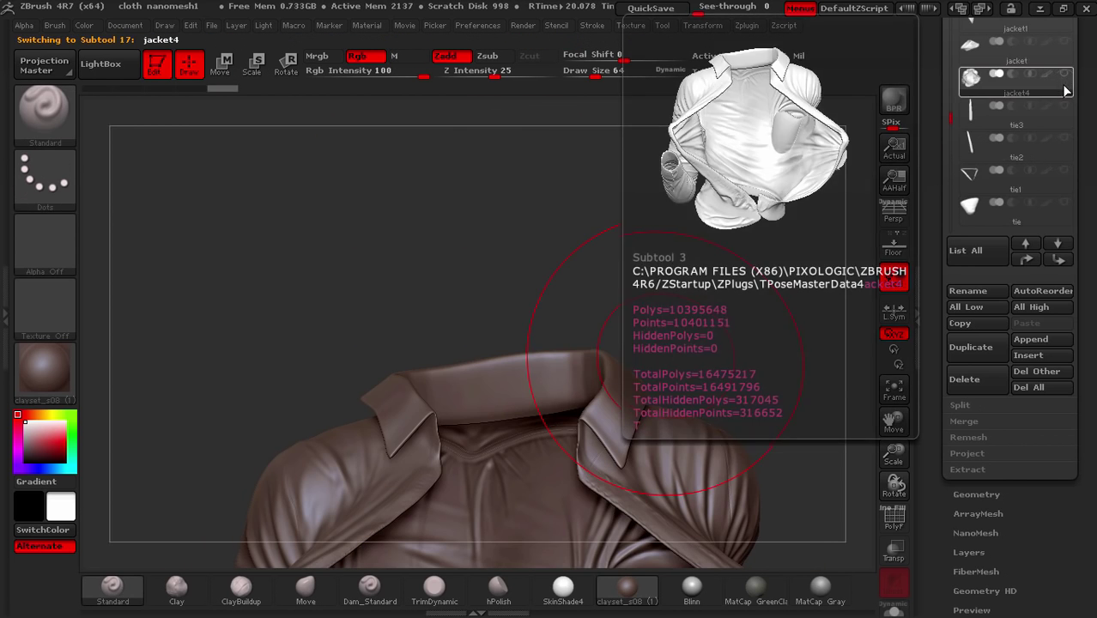
drag(950, 121, 951, 168)
click(1065, 141)
Select the sphere and scale it in side view to fit the width of the jacket's neck opening.
ctrl+right_drag(596, 399, 571, 350)
alt+click(571, 350)
alt+right_drag(720, 395, 666, 341)
right_drag(667, 341, 604, 230)
drag(603, 230, 360, 247)
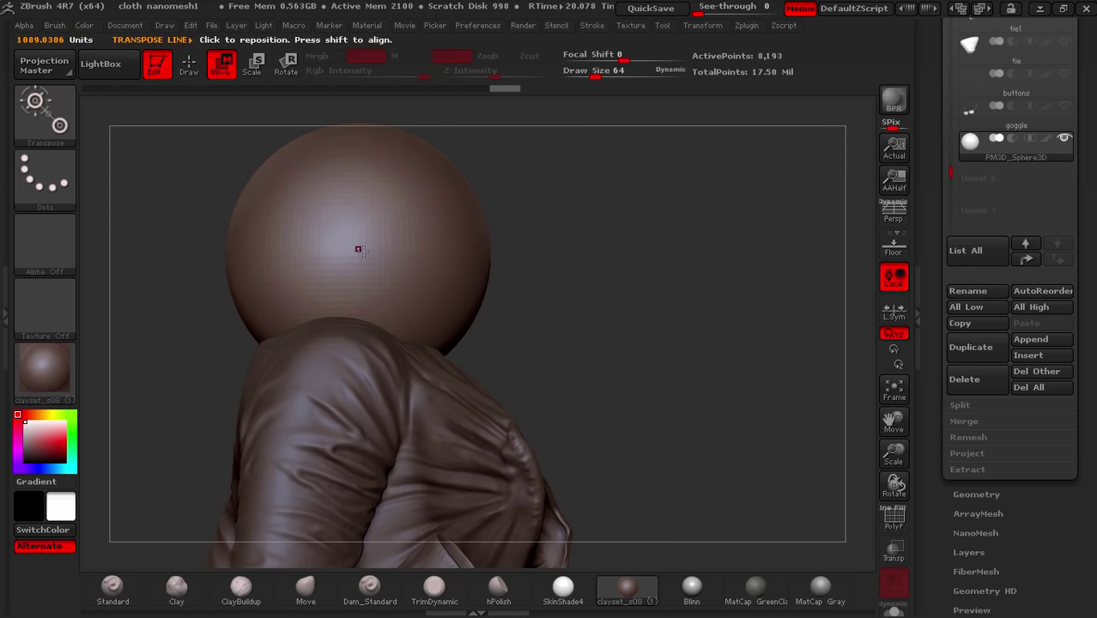
key(e)
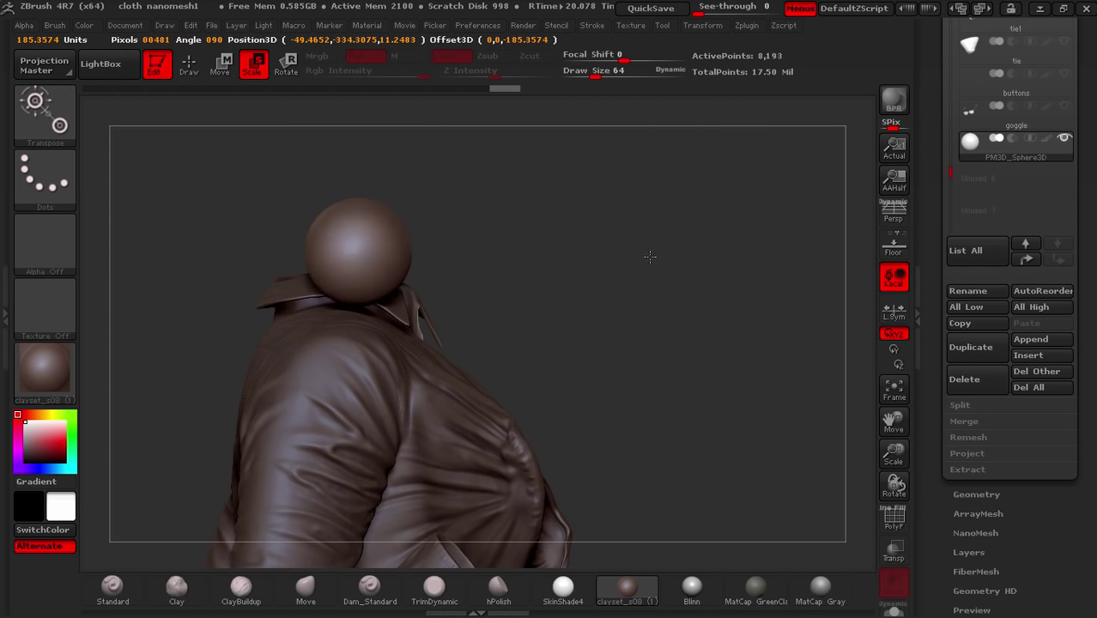
drag(649, 256, 717, 256)
Reposition the sphere so it sits centred behind the jacket's collar.
key(w)
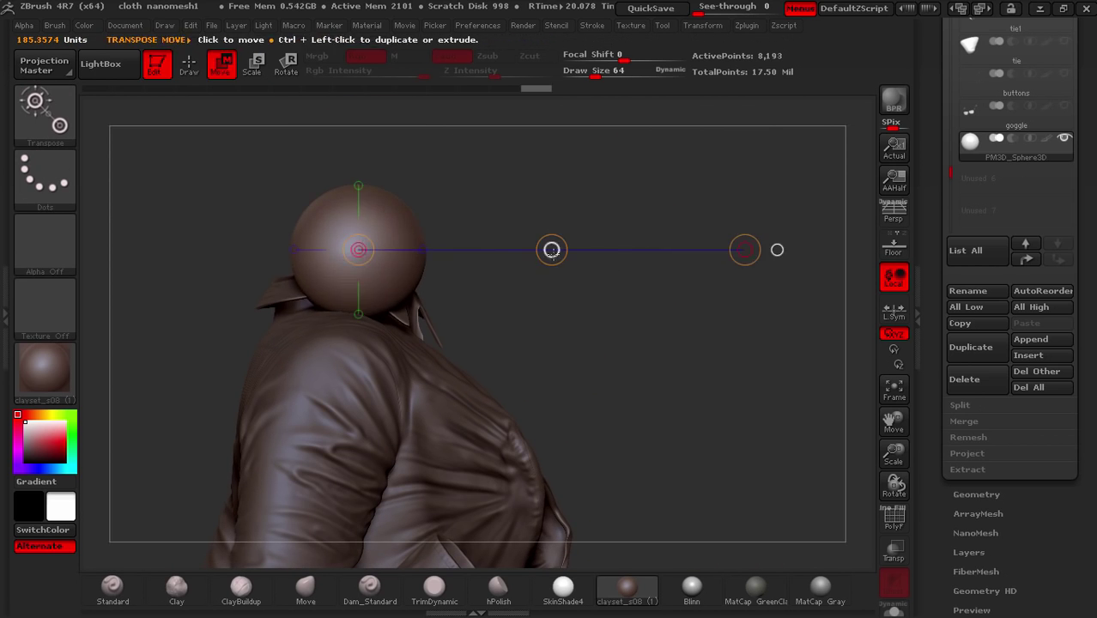
drag(556, 253, 480, 259)
key(q)
right_drag(480, 260, 377, 259)
key(w)
drag(429, 257, 670, 246)
drag(548, 249, 654, 232)
key(q)
mouse_move(654, 231)
right_down()
mouse_move(558, 184)
mouse_move(272, 164)
right_up()
Stretch the sphere sideways with the Move brush into a long ellipsoid spanning the jacket's shoulders.
click(305, 589)
drag(454, 277, 562, 279)
drag(365, 268, 262, 273)
Scale the middle section of the stretched sphere separately using an inverted mask, and clear the mask.
ctrl+drag(390, 101, 494, 343)
ctrl+drag(351, 177, 395, 262)
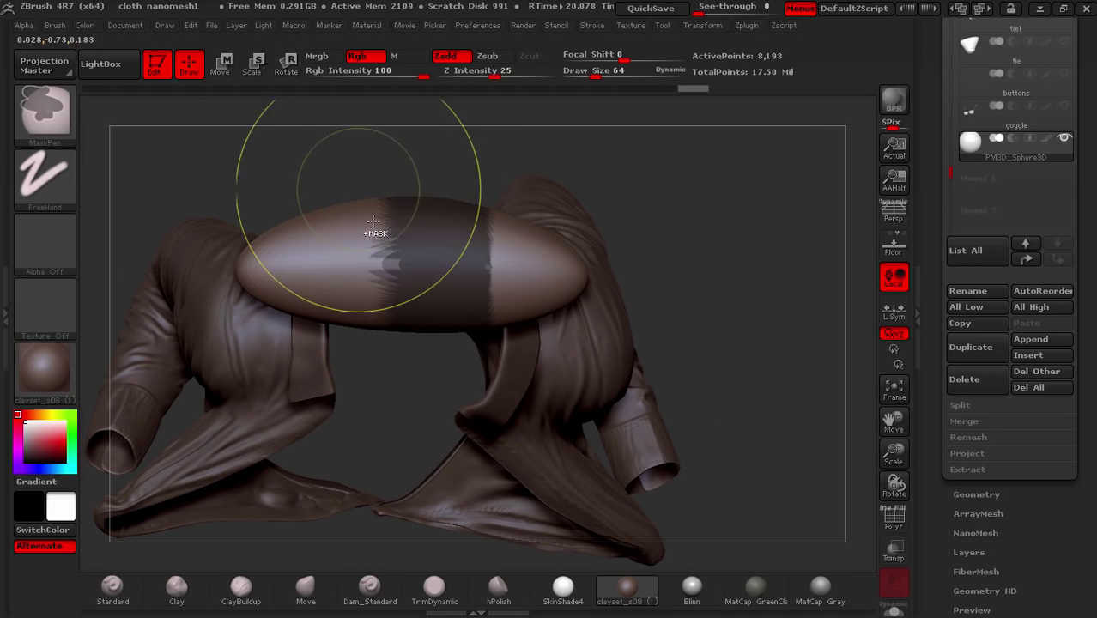
ctrl+click(419, 154)
key(e)
drag(414, 321, 420, 116)
ctrl+drag(614, 281, 695, 341)
Bend the stretched sphere into a horseshoe shape around the jacket's neck and reposition it over the collar.
drag(330, 332, 382, 328)
mouse_move(474, 265)
mouse_down()
mouse_move(575, 270)
mouse_move(296, 274)
mouse_up()
right_drag(296, 163, 480, 167)
key(w)
drag(498, 318, 491, 195)
drag(495, 257, 495, 275)
key(q)
mouse_move(496, 275)
right_down()
mouse_move(621, 517)
mouse_move(502, 245)
right_up()
drag(502, 266, 534, 365)
mouse_move(612, 208)
right_down()
mouse_move(411, 127)
mouse_move(560, 254)
mouse_move(344, 241)
mouse_move(549, 214)
mouse_move(378, 172)
right_up()
shift+drag(378, 232, 463, 249)
Remesh the horseshoe shape with DynaMesh at a resolution of 248 and smooth its surface.
click(976, 495)
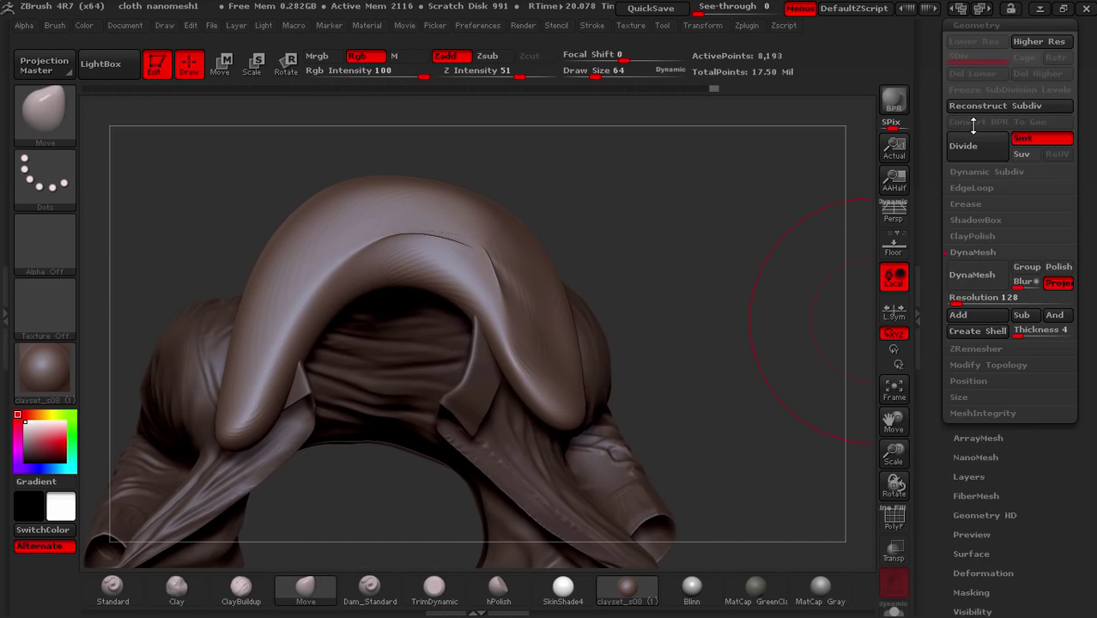
click(967, 275)
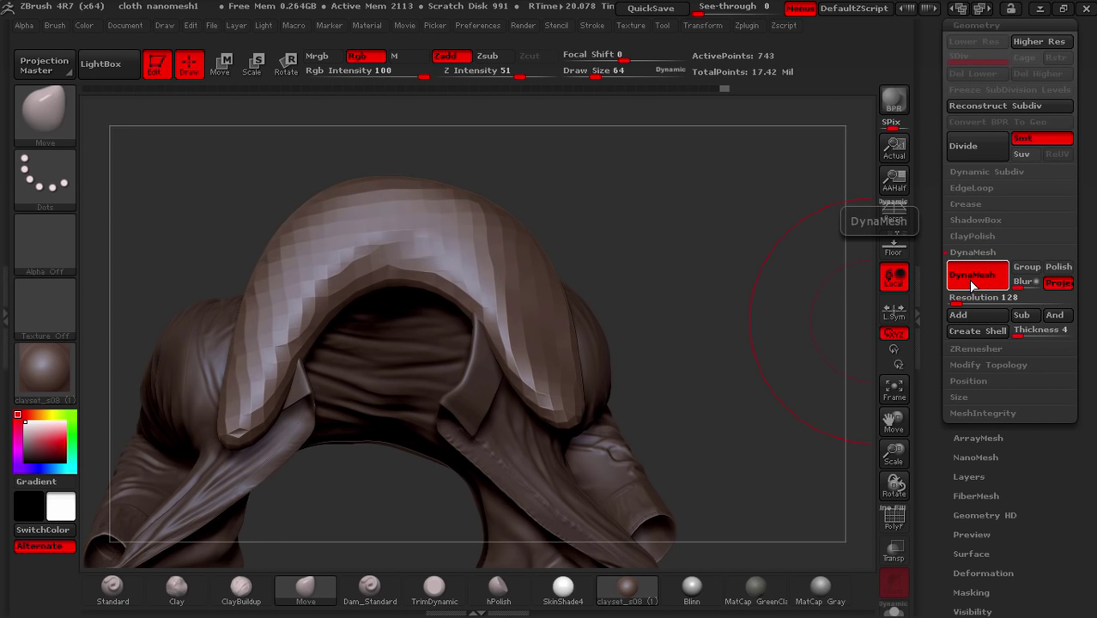
key(ctrl+z)
drag(955, 303, 959, 303)
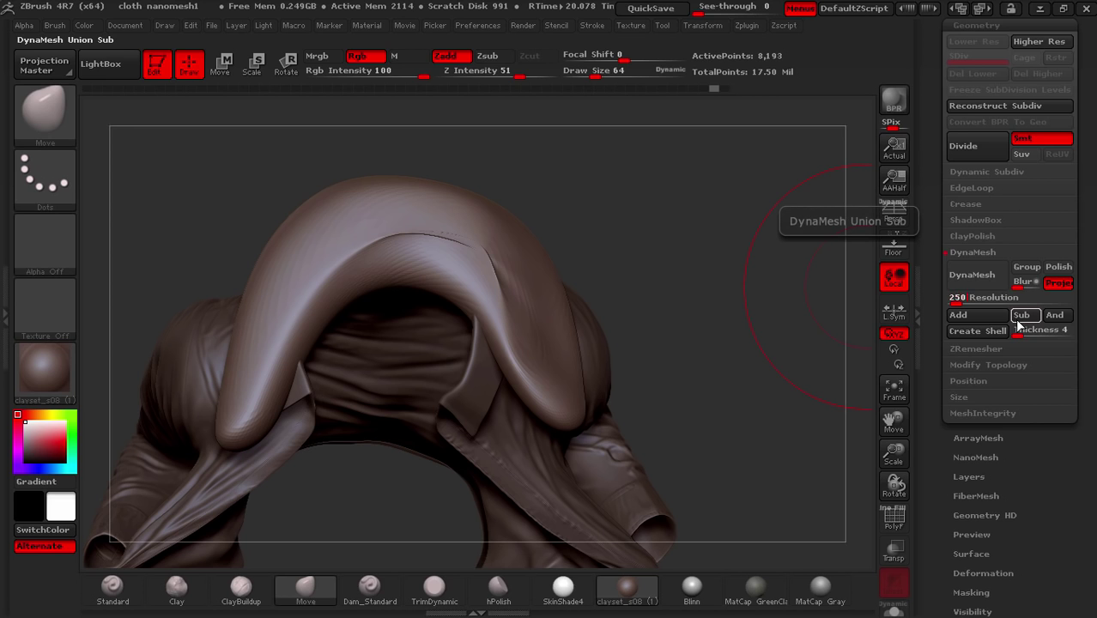
click(972, 275)
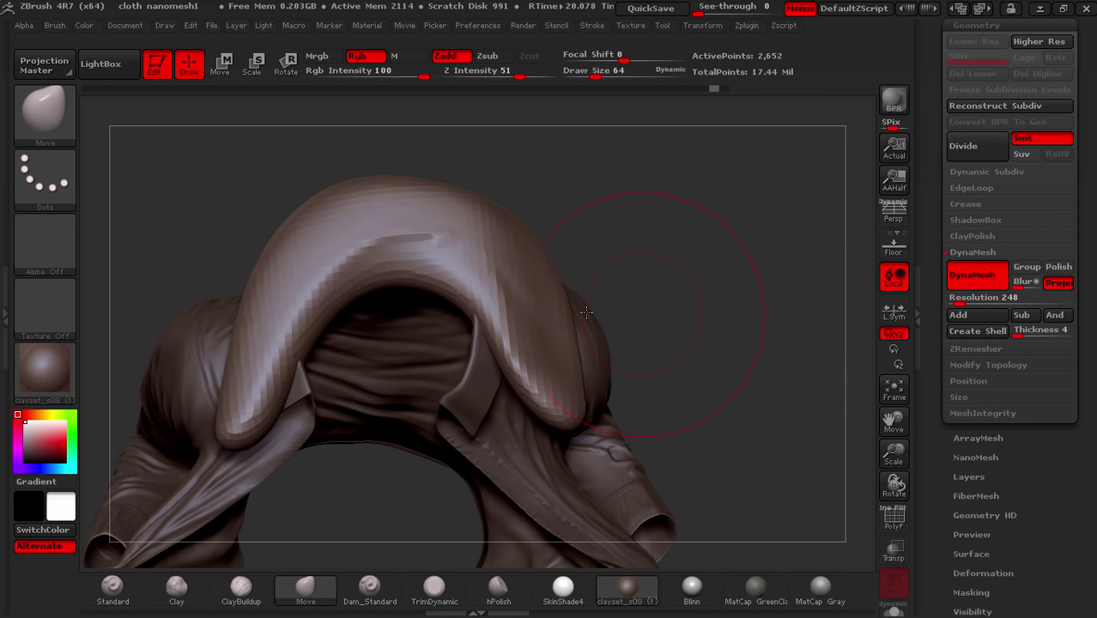
key(shift)
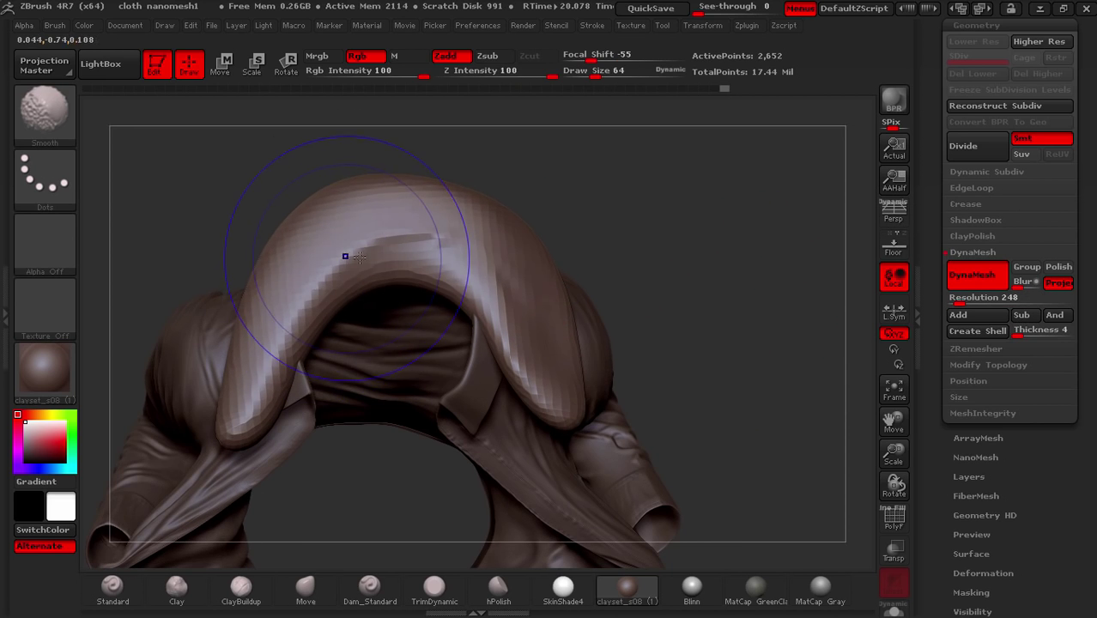
shift+drag(366, 256, 378, 231)
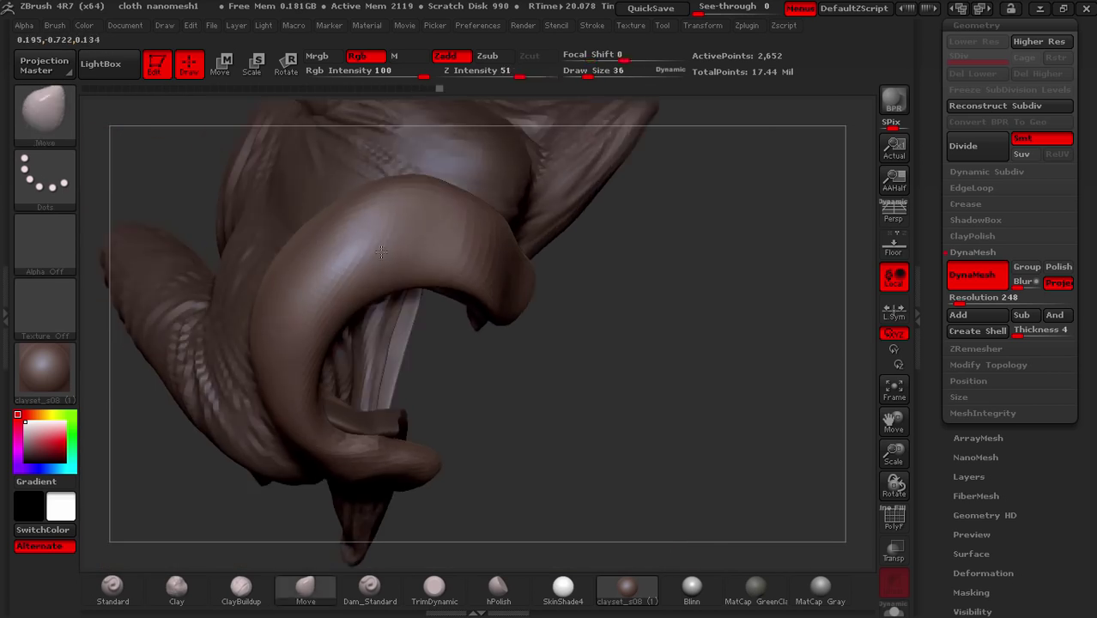
Reshape the horseshoe mesh with the Move brush and partial masks so it wraps around the jacket's collar.
mouse_move(350, 324)
mouse_down()
mouse_move(525, 442)
mouse_move(466, 329)
mouse_move(393, 276)
mouse_move(260, 246)
mouse_move(331, 380)
mouse_move(530, 498)
mouse_move(448, 355)
mouse_move(403, 412)
mouse_move(390, 477)
mouse_move(321, 432)
mouse_move(489, 225)
mouse_move(319, 302)
mouse_move(289, 348)
mouse_move(384, 499)
mouse_move(362, 397)
mouse_move(246, 371)
mouse_move(273, 347)
mouse_up()
mouse_move(247, 384)
ctrl+mouse_down()
mouse_move(568, 182)
mouse_move(642, 226)
ctrl+mouse_up()
drag(706, 319, 561, 474)
ctrl+drag(593, 341, 506, 225)
mouse_move(257, 361)
mouse_down()
mouse_move(335, 300)
mouse_move(344, 343)
mouse_up()
ctrl+drag(532, 301, 502, 163)
mouse_move(344, 344)
mouse_down()
mouse_move(292, 284)
mouse_move(343, 378)
mouse_up()
ctrl+drag(472, 322, 333, 271)
drag(223, 310, 317, 283)
Finish fitting the horseshoe mesh over the jacket's lapels and mask its surface for fur growth.
ctrl+drag(425, 288, 640, 511)
mouse_move(214, 361)
mouse_down()
mouse_move(443, 459)
mouse_move(333, 279)
mouse_up()
mouse_move(550, 494)
mouse_down()
mouse_move(481, 292)
mouse_move(447, 249)
mouse_move(368, 257)
mouse_move(666, 400)
mouse_move(590, 291)
mouse_up()
ctrl+click(404, 275)
ctrl+click(402, 270)
mouse_move(590, 291)
right_down()
mouse_move(481, 343)
mouse_move(515, 292)
mouse_move(507, 318)
mouse_move(414, 303)
mouse_move(481, 343)
mouse_move(653, 403)
mouse_move(738, 369)
right_up()
Turn on the FiberMesh preview for the masked collar mesh.
click(1019, 28)
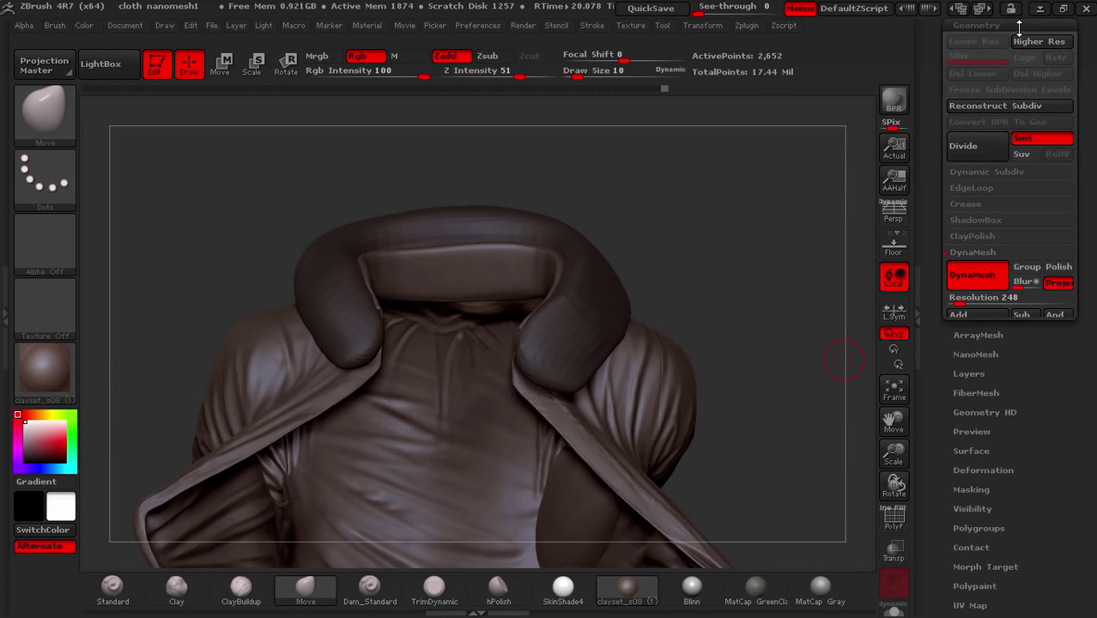
click(1018, 29)
drag(1040, 144, 1059, 213)
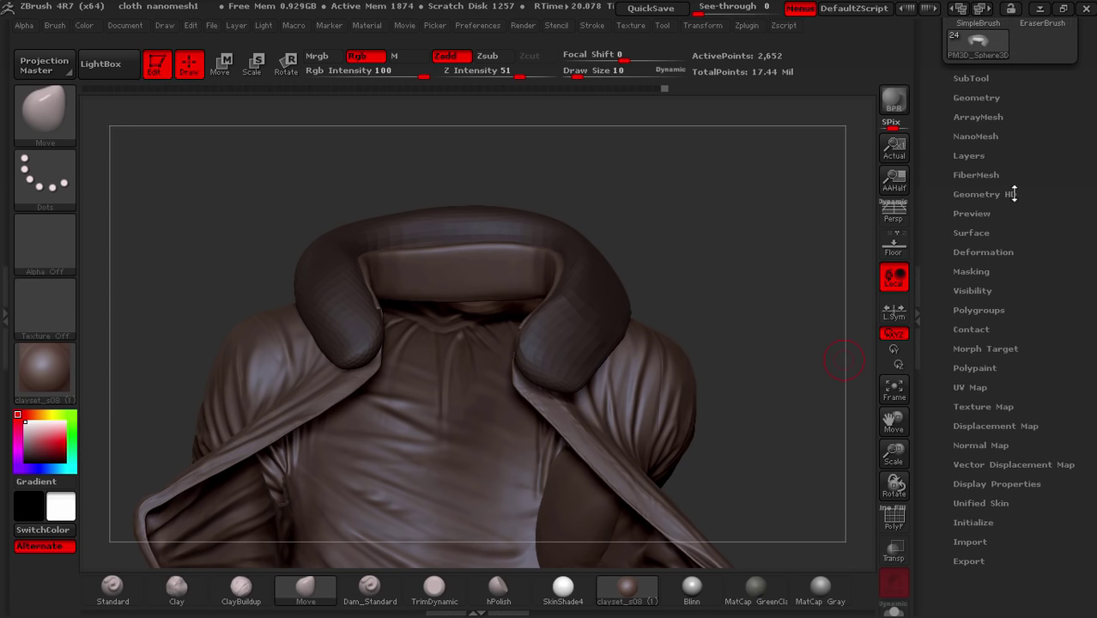
click(979, 175)
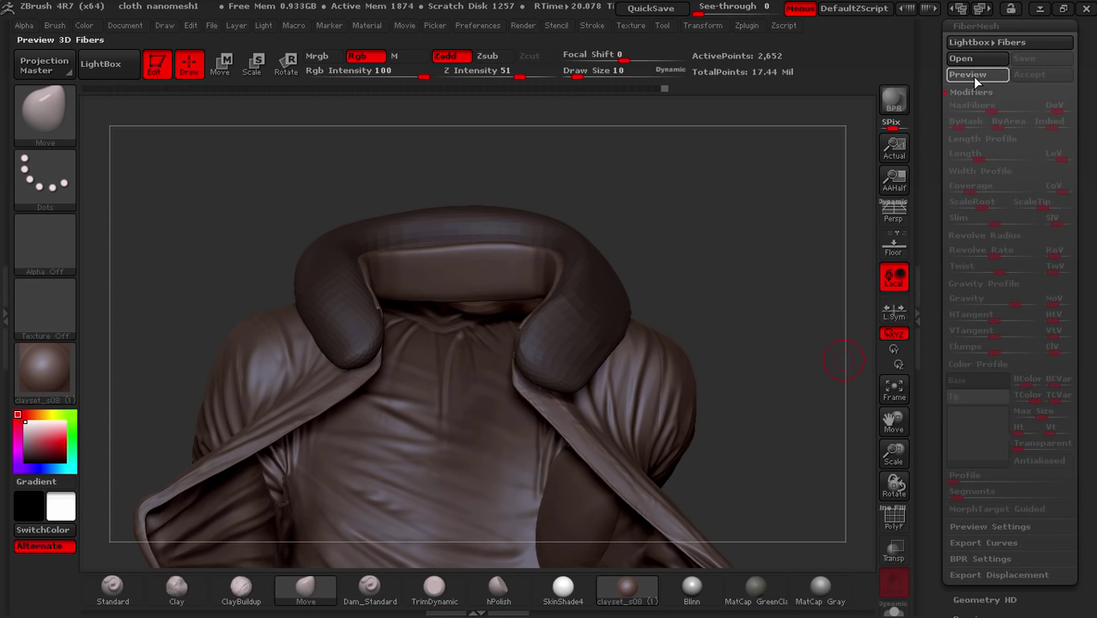
click(973, 79)
mouse_move(543, 264)
ctrl+right_down()
mouse_move(552, 279)
mouse_move(606, 283)
ctrl+right_up()
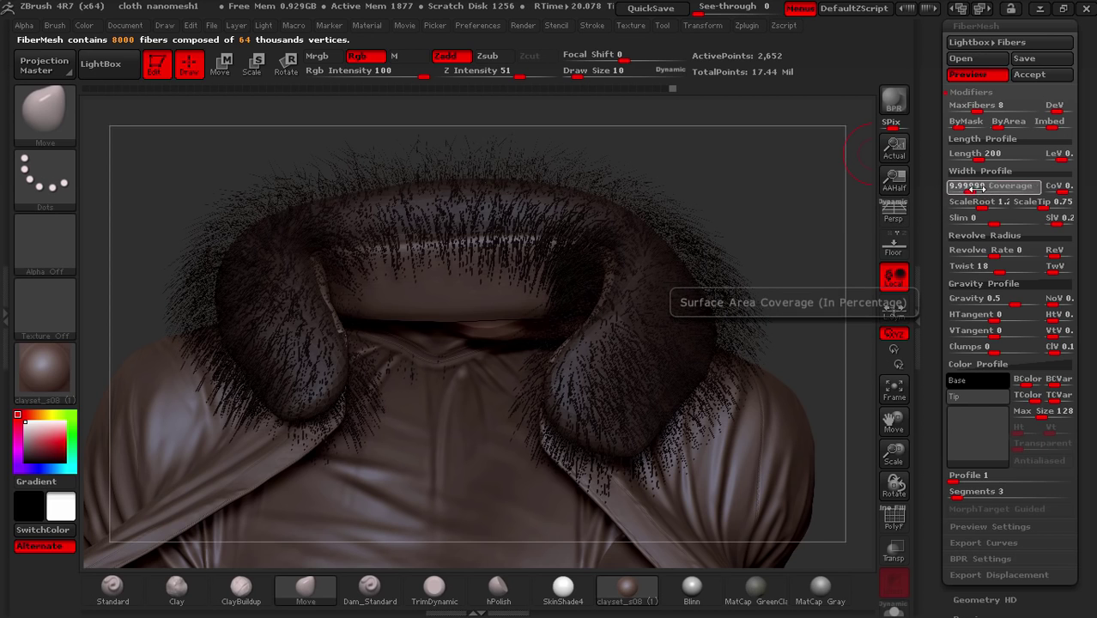
Set the fiber width coverage to about 4260.6 for wide, dense fur strips.
drag(978, 191, 1035, 191)
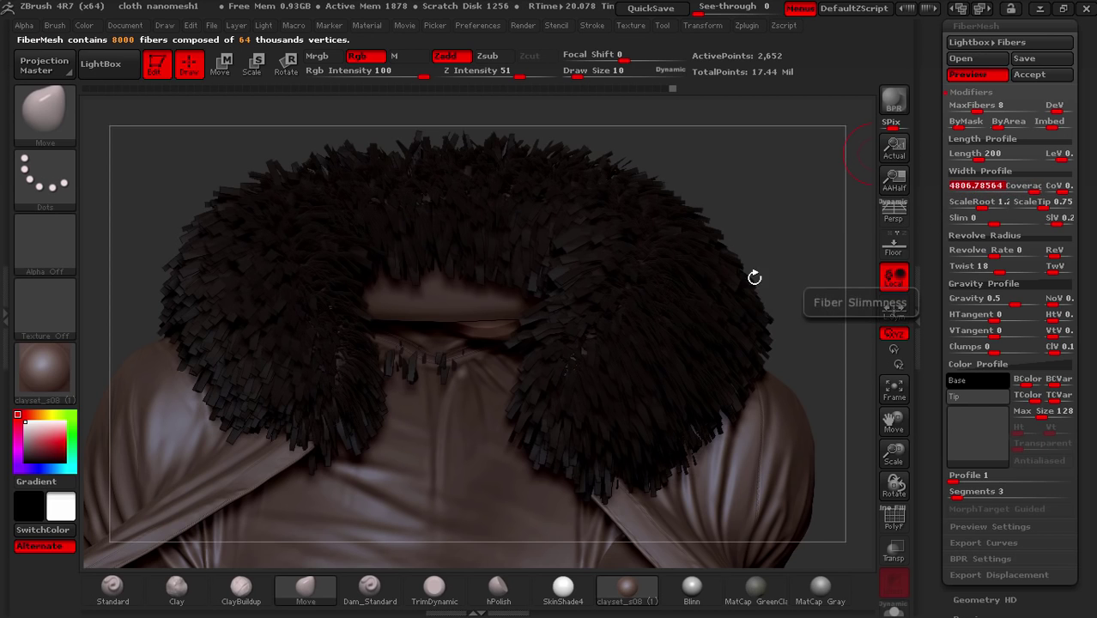
ctrl+right_drag(534, 333, 550, 333)
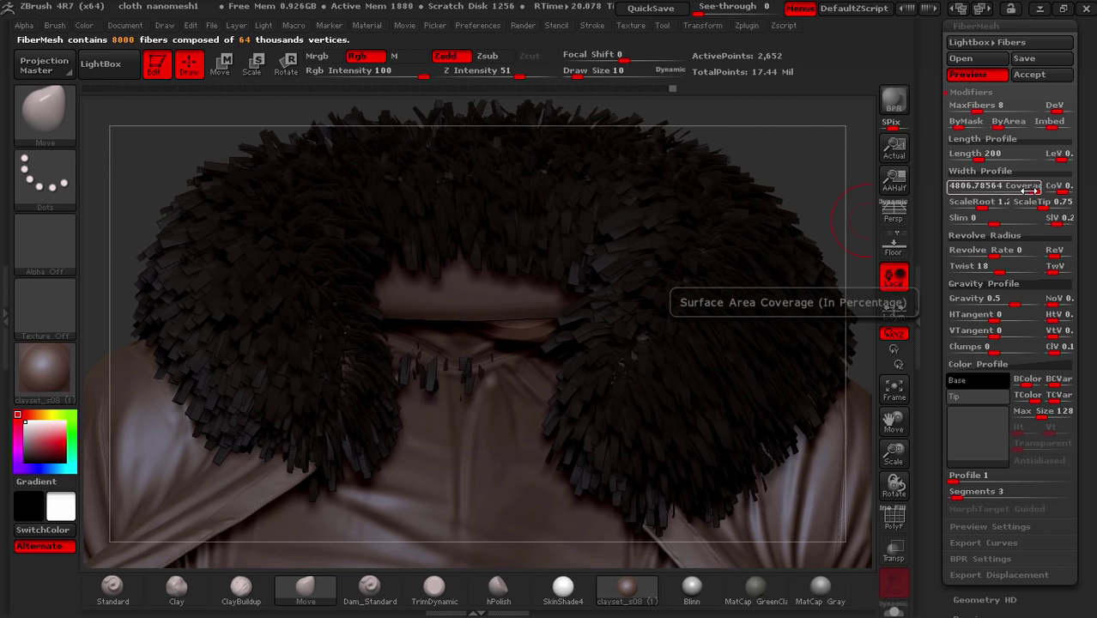
drag(1027, 192, 1025, 192)
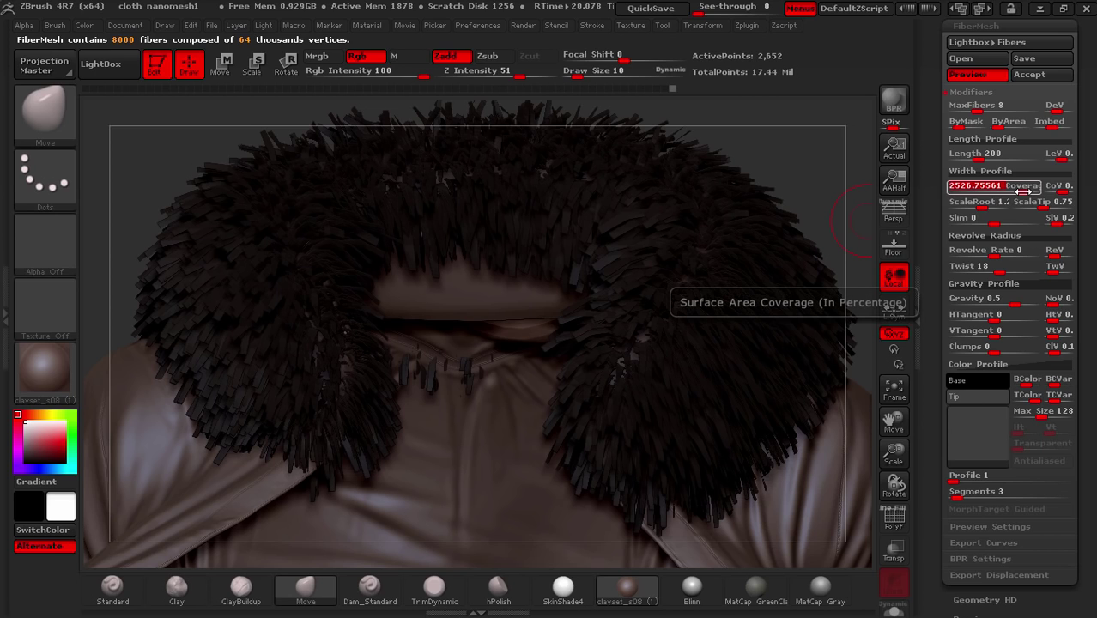
drag(1024, 190, 1030, 191)
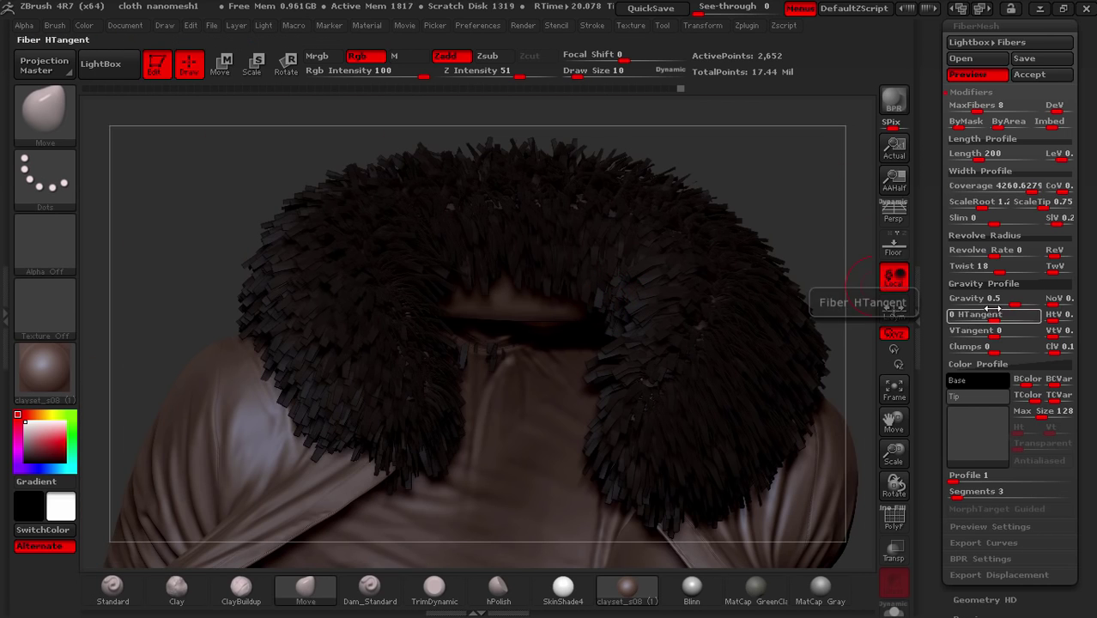
Set the fiber gravity to 0.64948 and inspect the fur around the collar.
drag(1016, 305, 1026, 305)
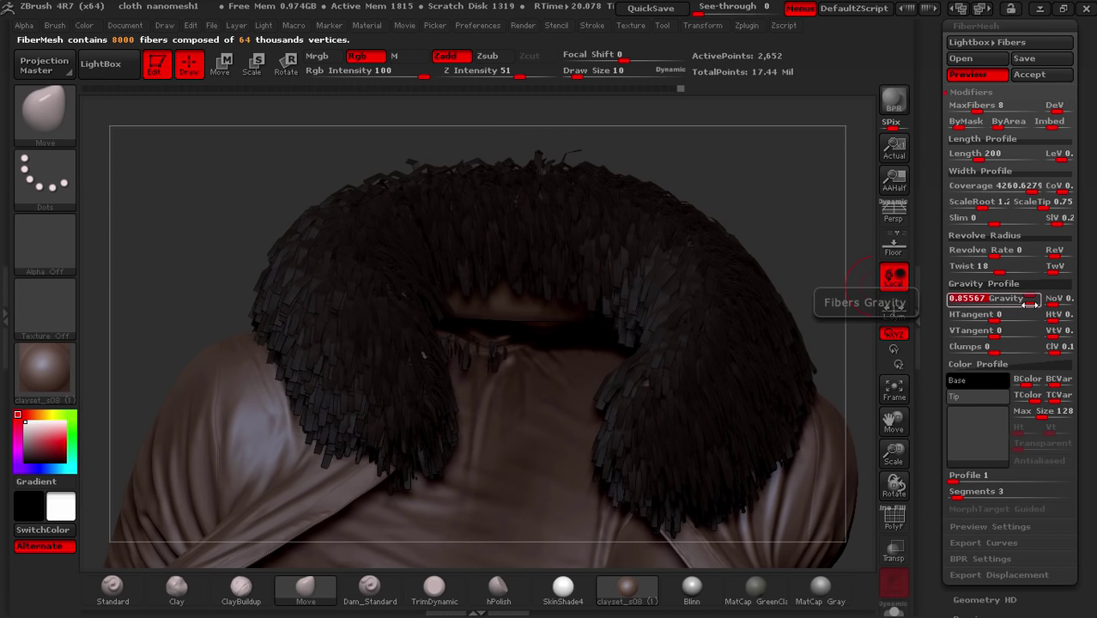
drag(1029, 302, 1021, 301)
right_drag(601, 334, 595, 288)
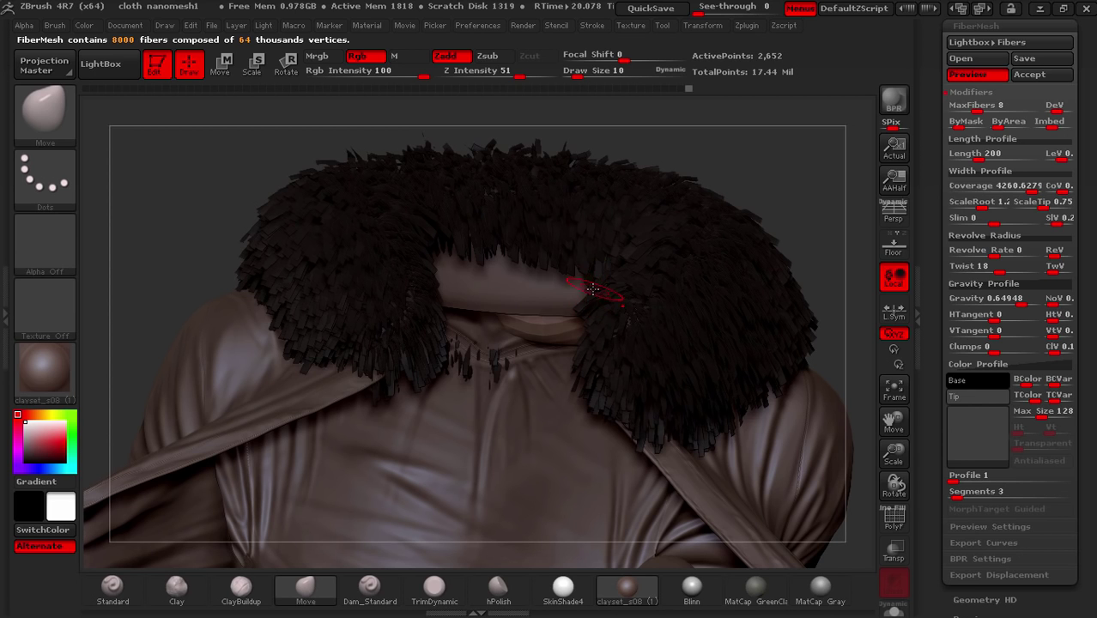
drag(547, 314, 564, 315)
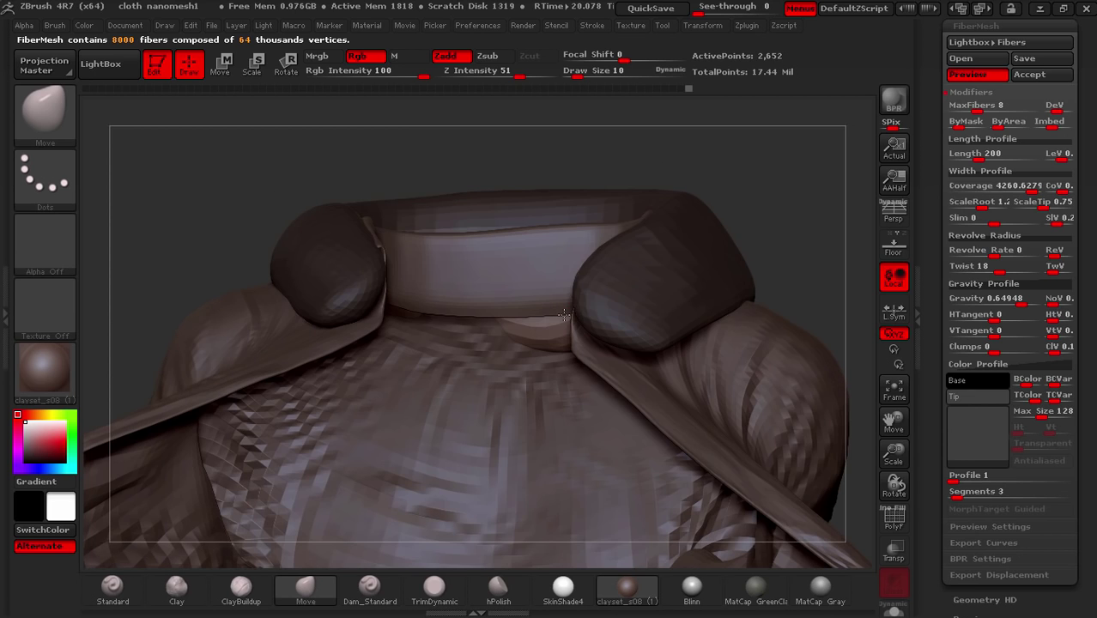
right_drag(590, 266, 591, 413)
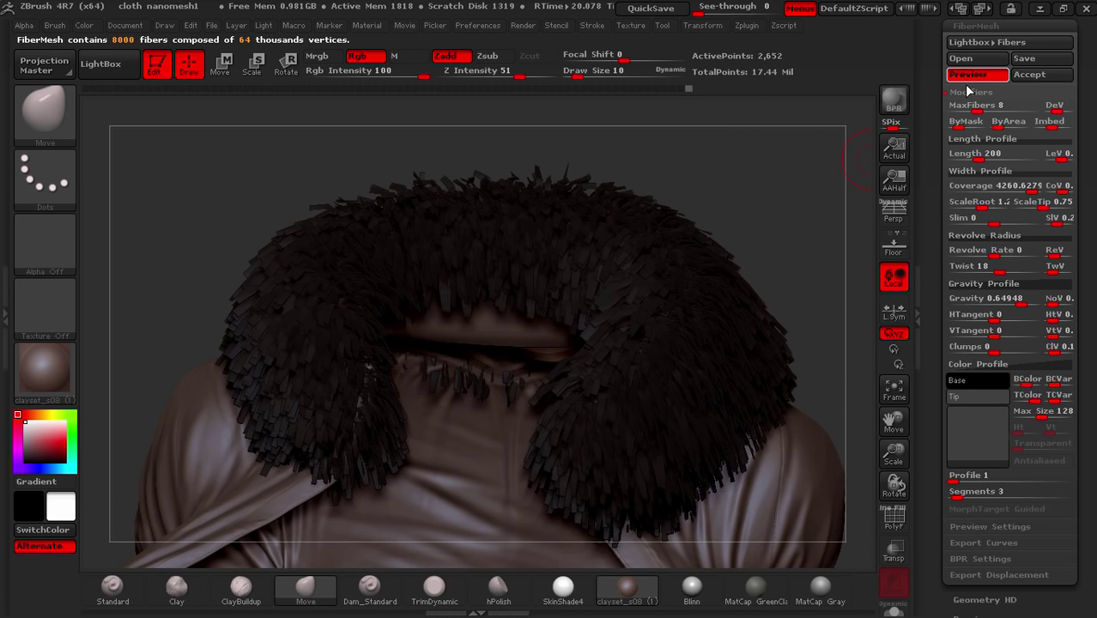
Turn off the fiber preview and unmask the collar mesh along its inner rim facing the neck.
click(969, 77)
key(ctrl)
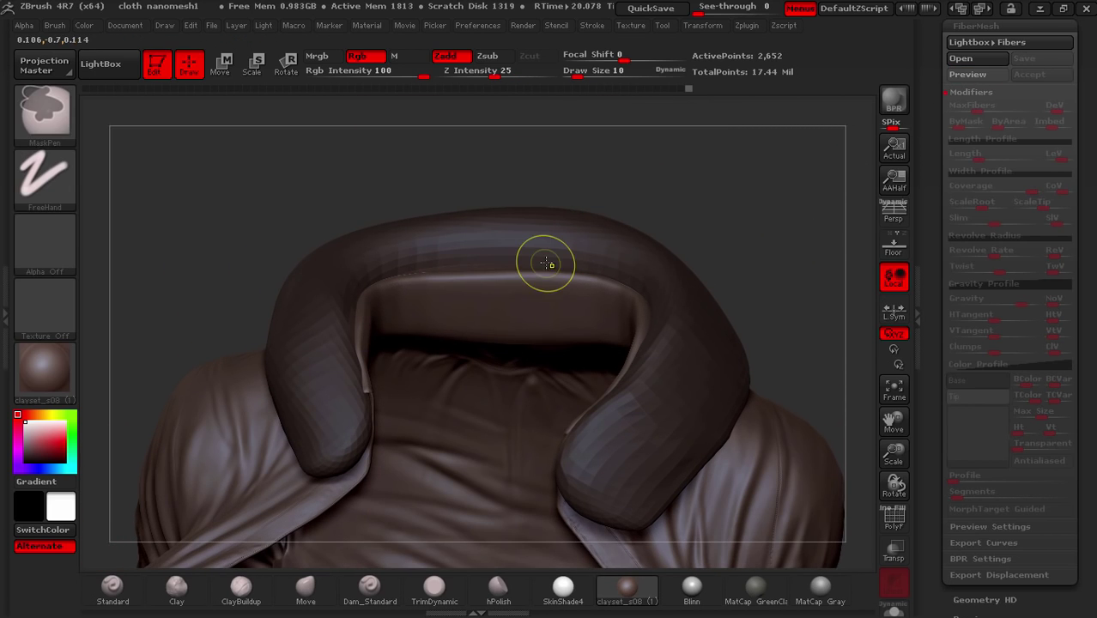
ctrl+drag(558, 260, 491, 265)
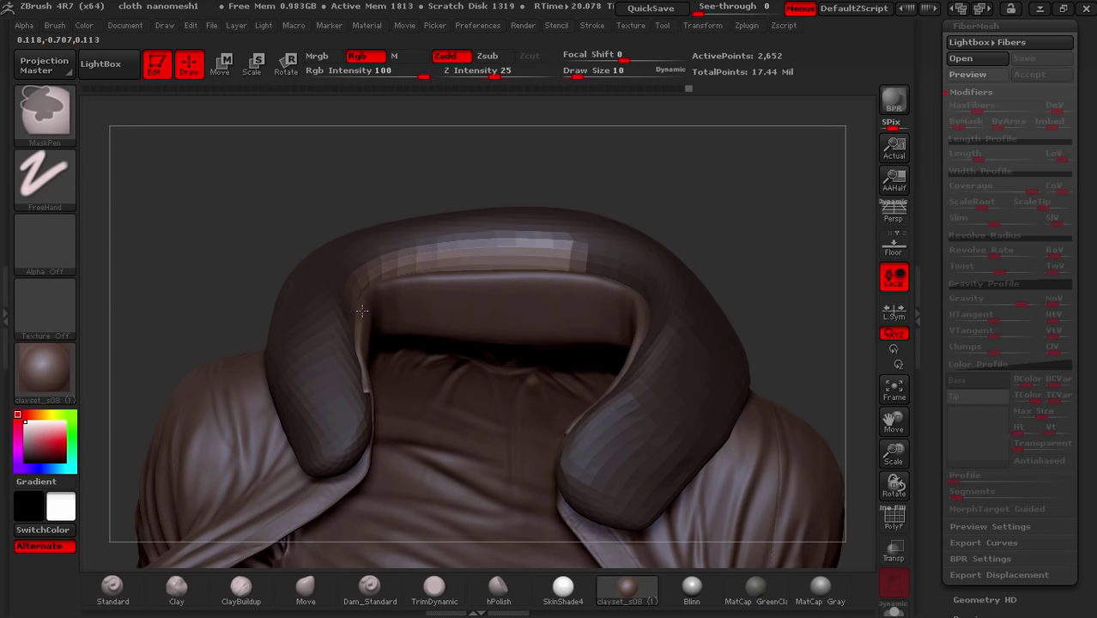
right_drag(550, 331, 608, 326)
ctrl+drag(596, 268, 619, 273)
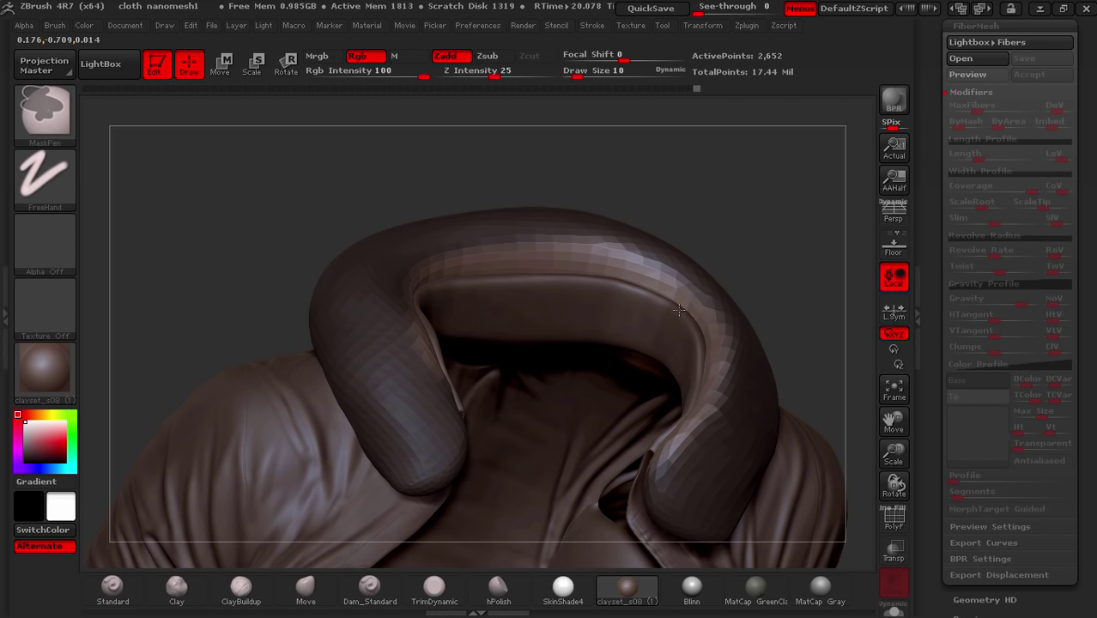
drag(661, 311, 375, 279)
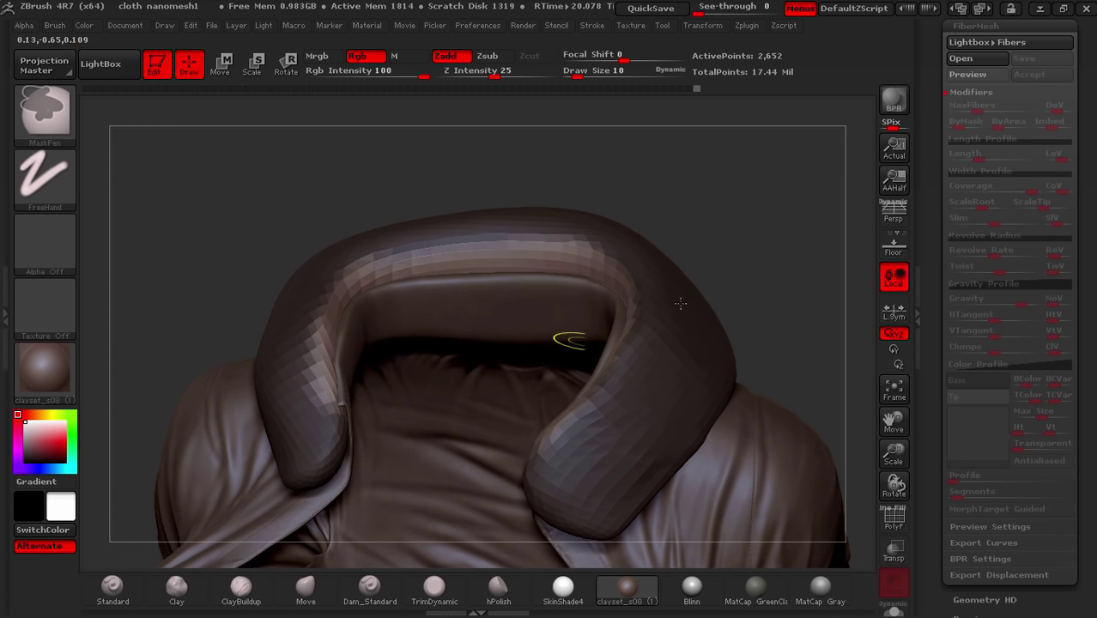
drag(723, 256, 767, 228)
Save the project as "Fur for gaming" in the Fur for gaming folder.
click(212, 25)
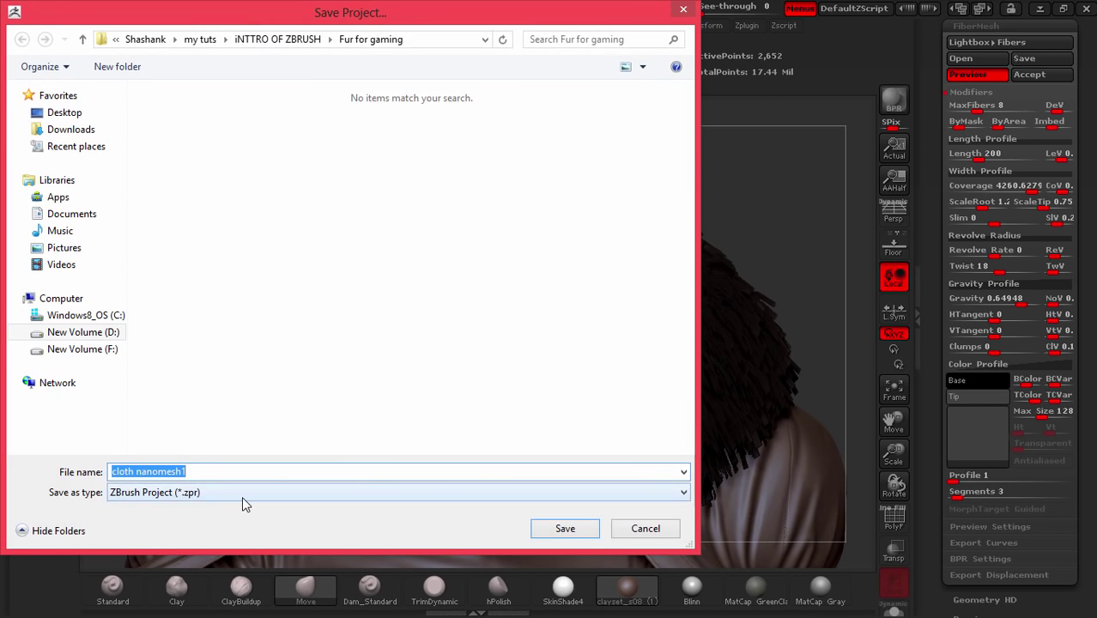
text(Fur for gaming)
click(565, 528)
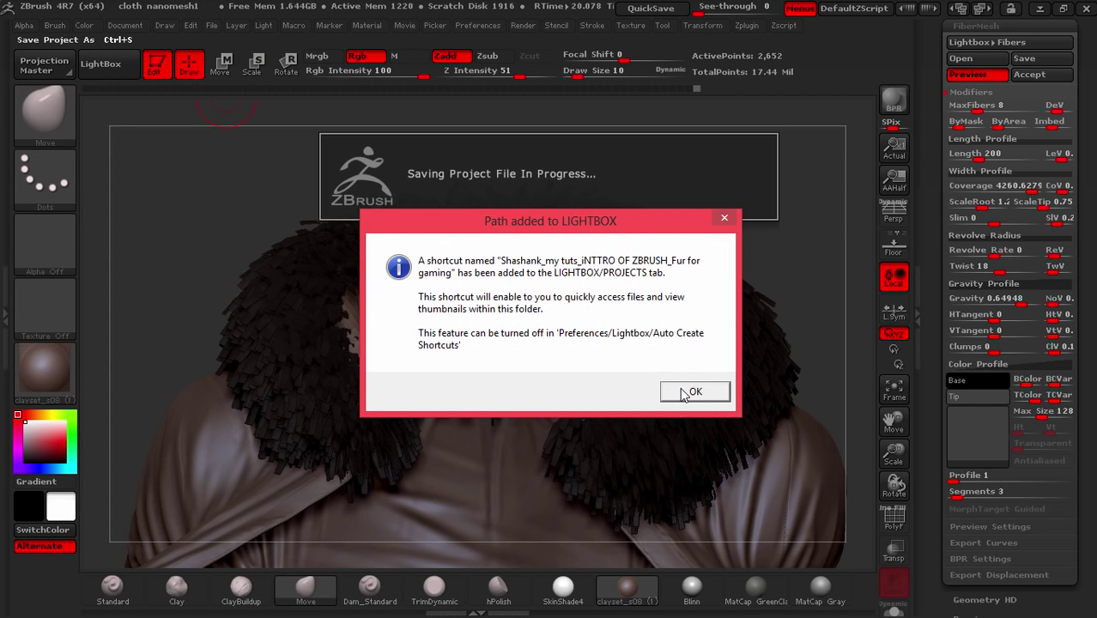
click(691, 393)
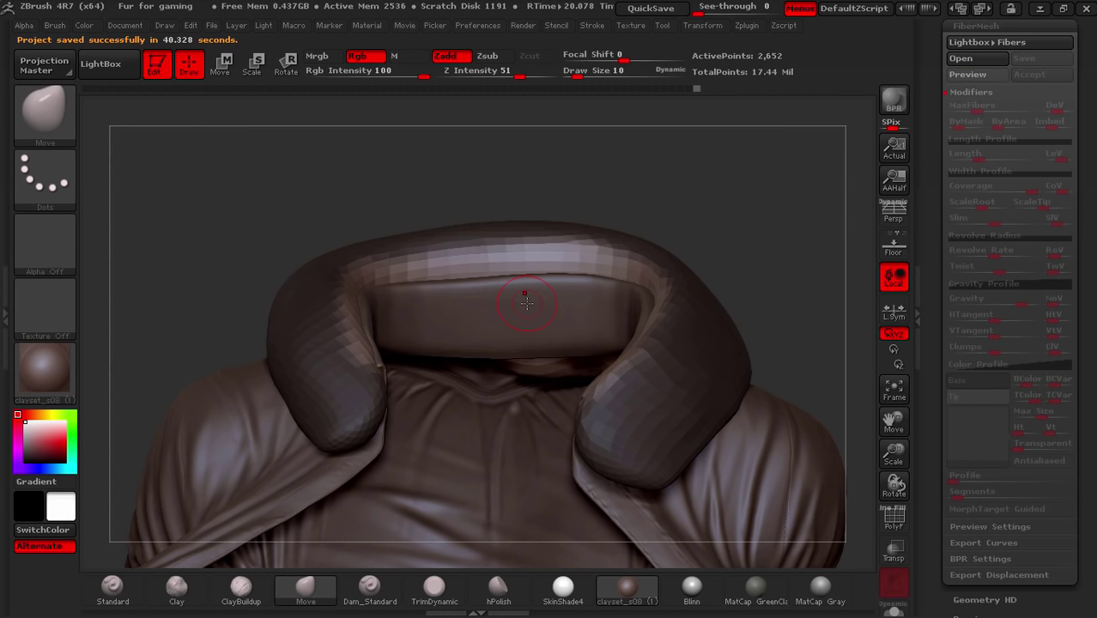
Toggle the fiber preview on the collar to check the fur.
right_drag(528, 303, 531, 309)
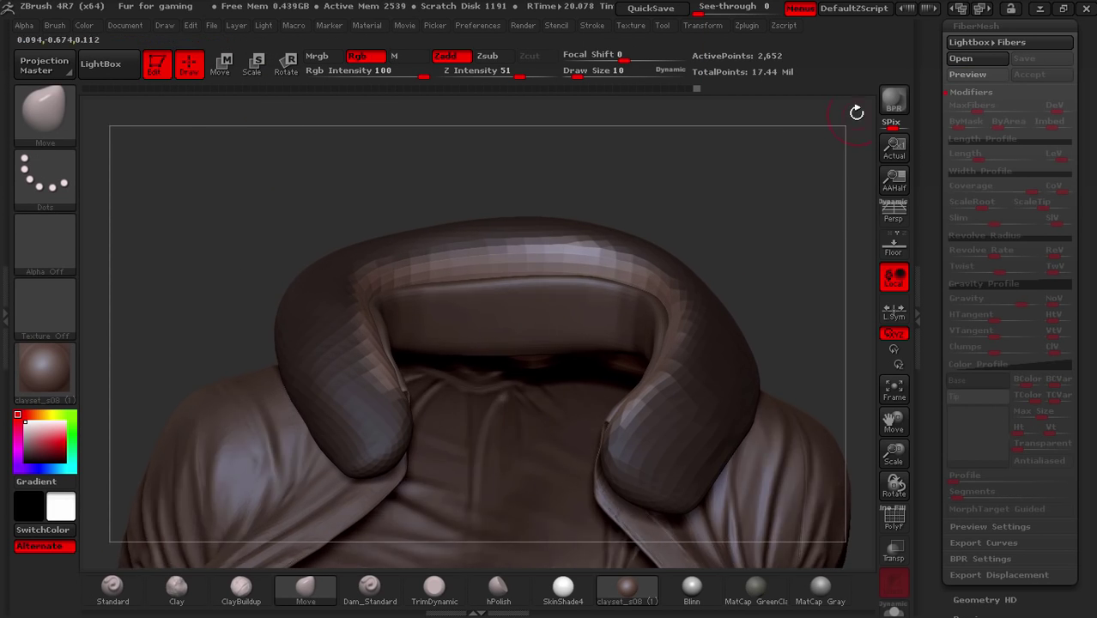
click(968, 74)
click(961, 77)
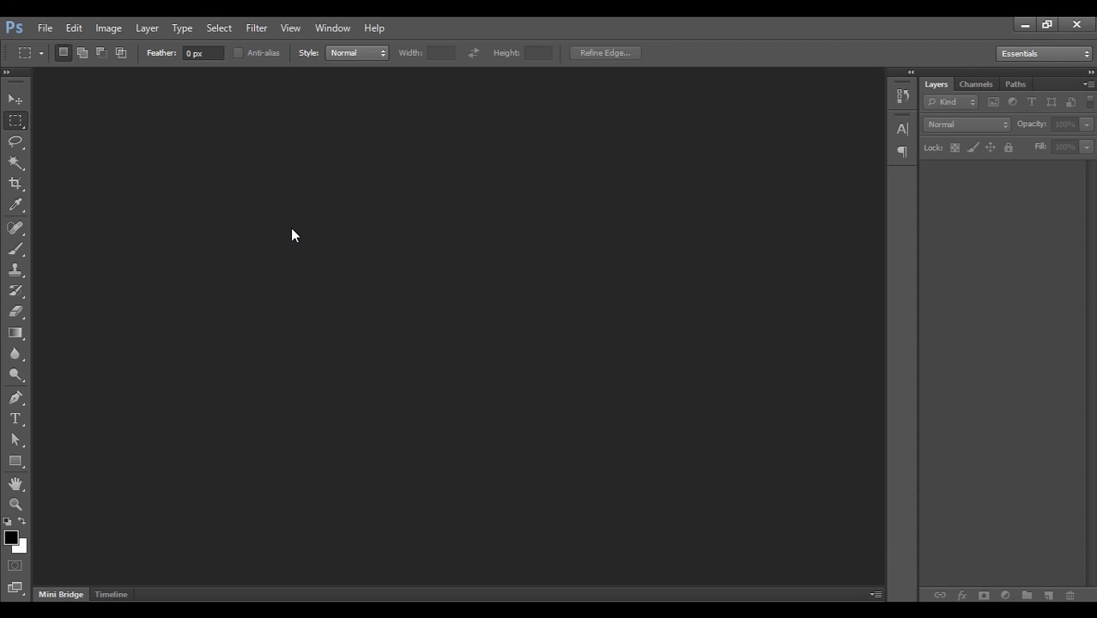
Switch to Photoshop and open fur.jpg and WITH ALPHA1.jpg from the Fur for gaming folder.
key(ctrl+o)
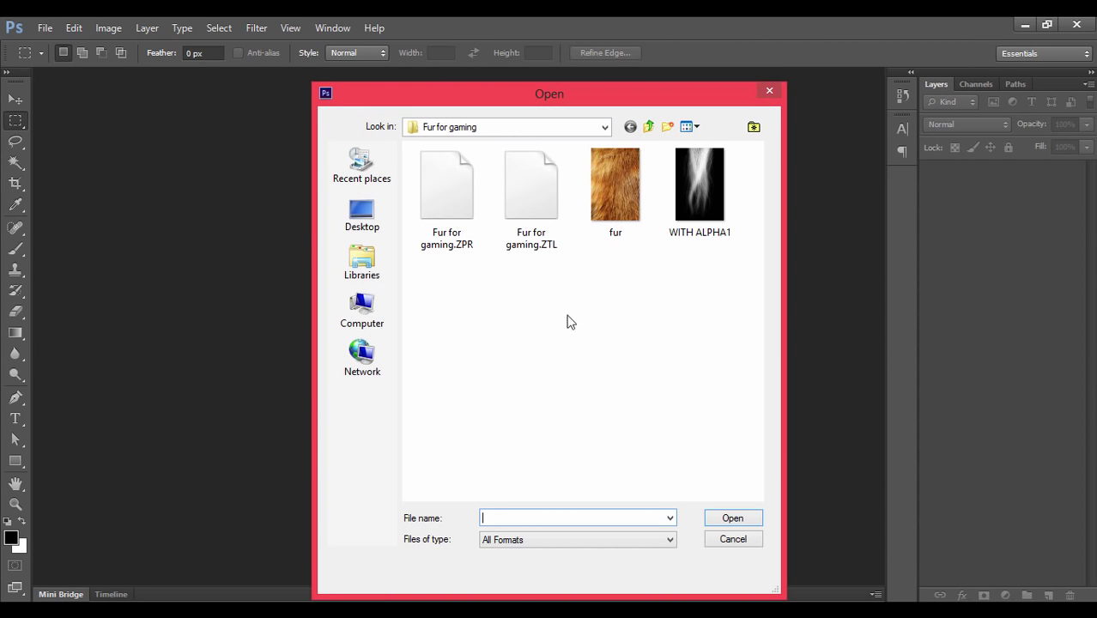
click(622, 214)
ctrl+click(709, 239)
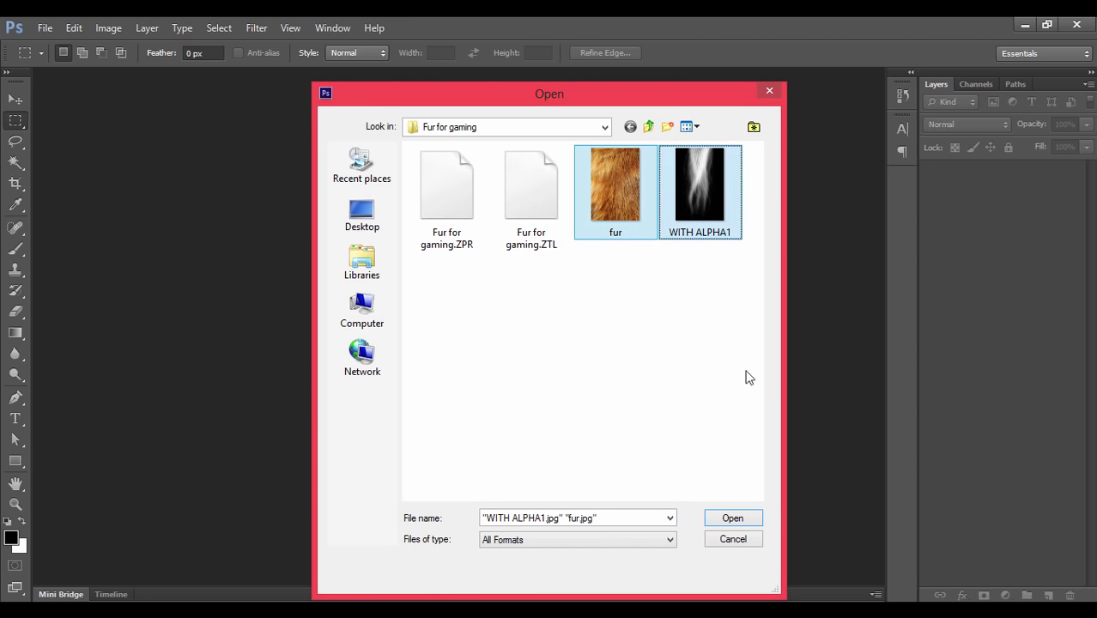
click(743, 522)
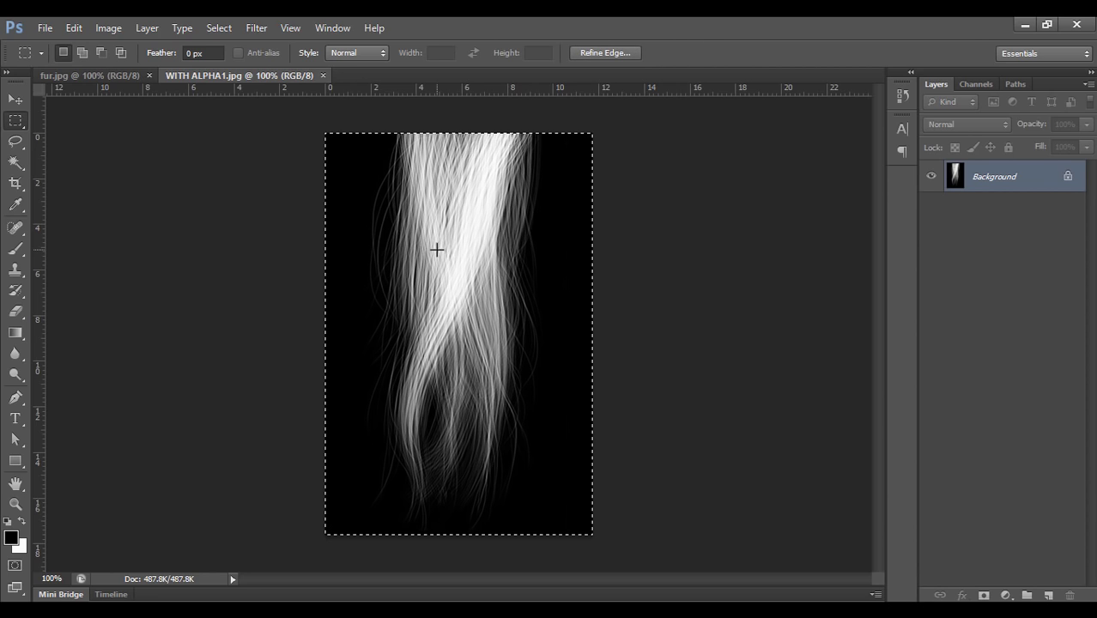
Paste the copied hair alpha image into fur.jpg as a new layer and unlock the fur background as Layer 0.
click(117, 75)
key(ctrl+v)
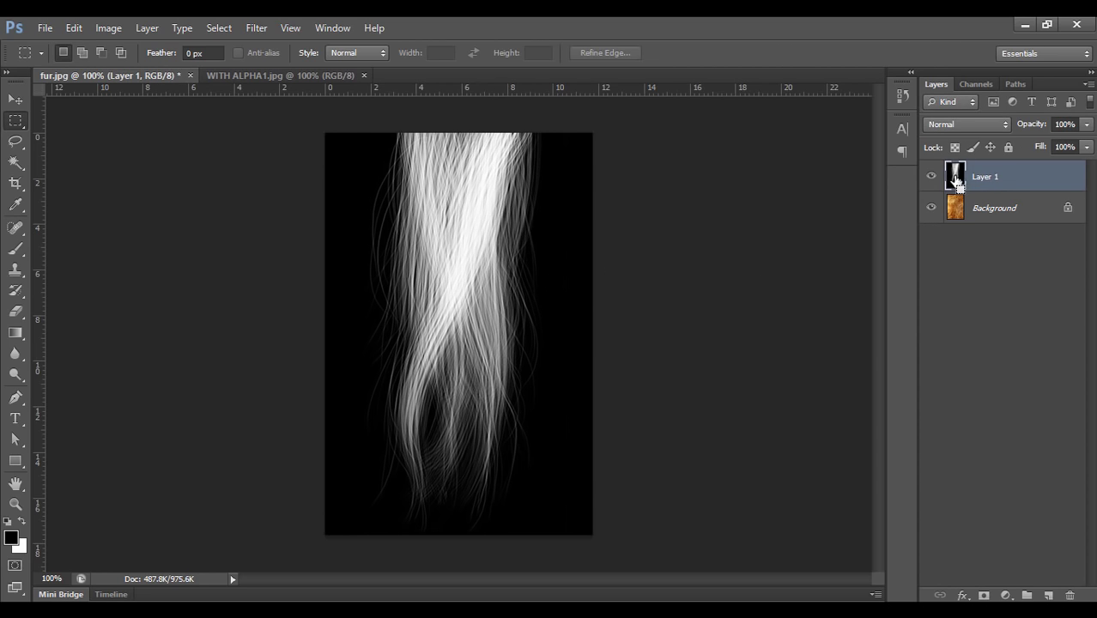
click(1052, 209)
double_click(1053, 210)
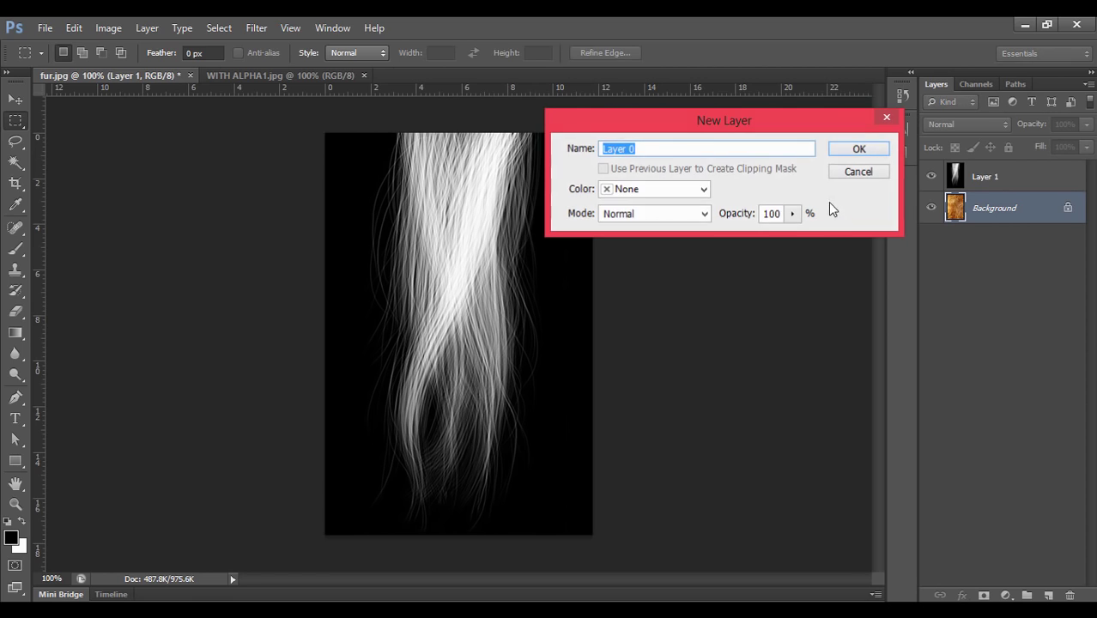
key(Escape)
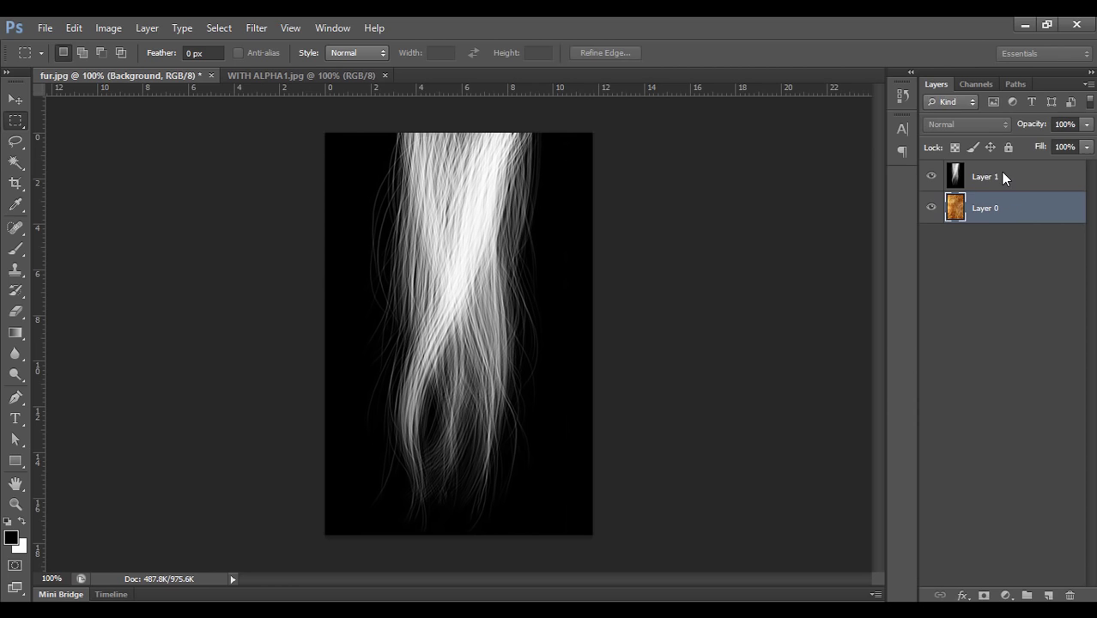
Select the black area around the hair on Layer 1 using Color Range with a fuzziness of 181.
click(999, 178)
click(216, 27)
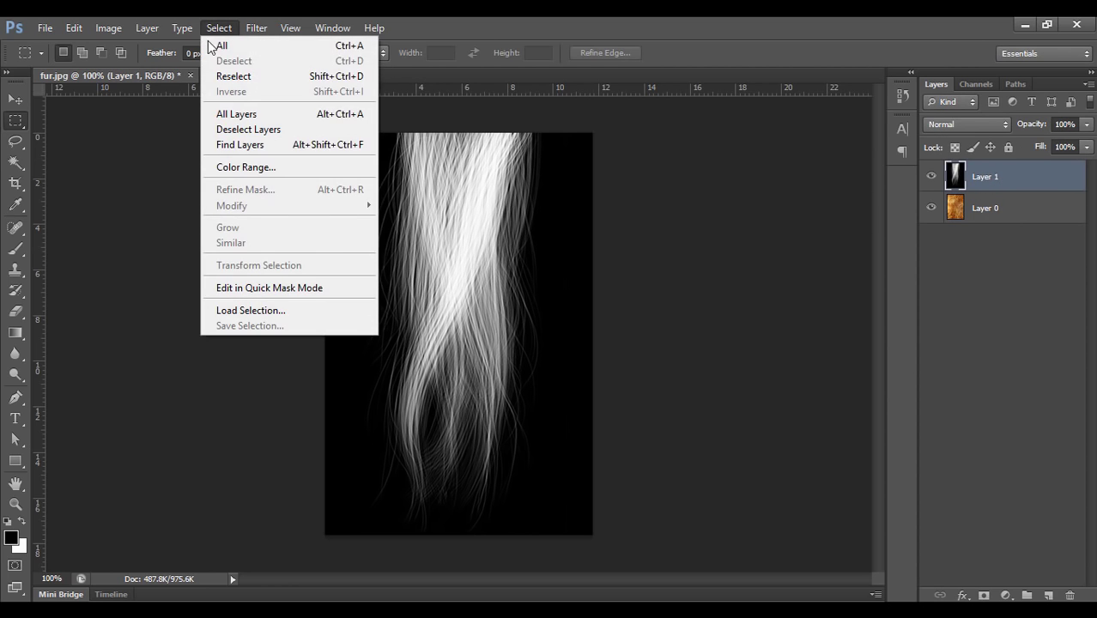
click(240, 164)
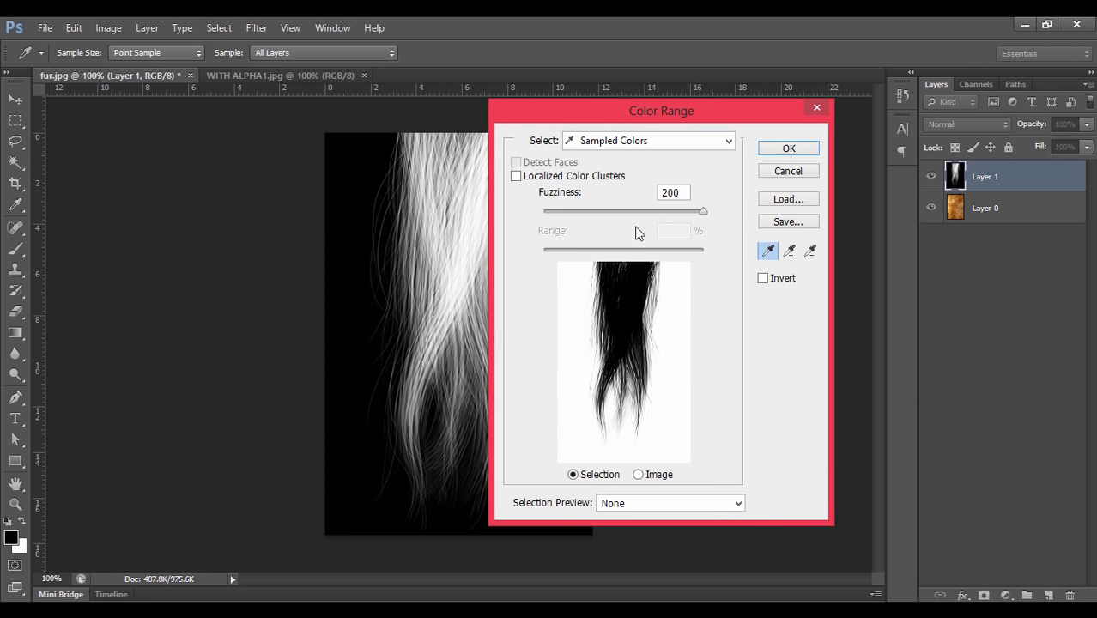
drag(649, 113, 762, 72)
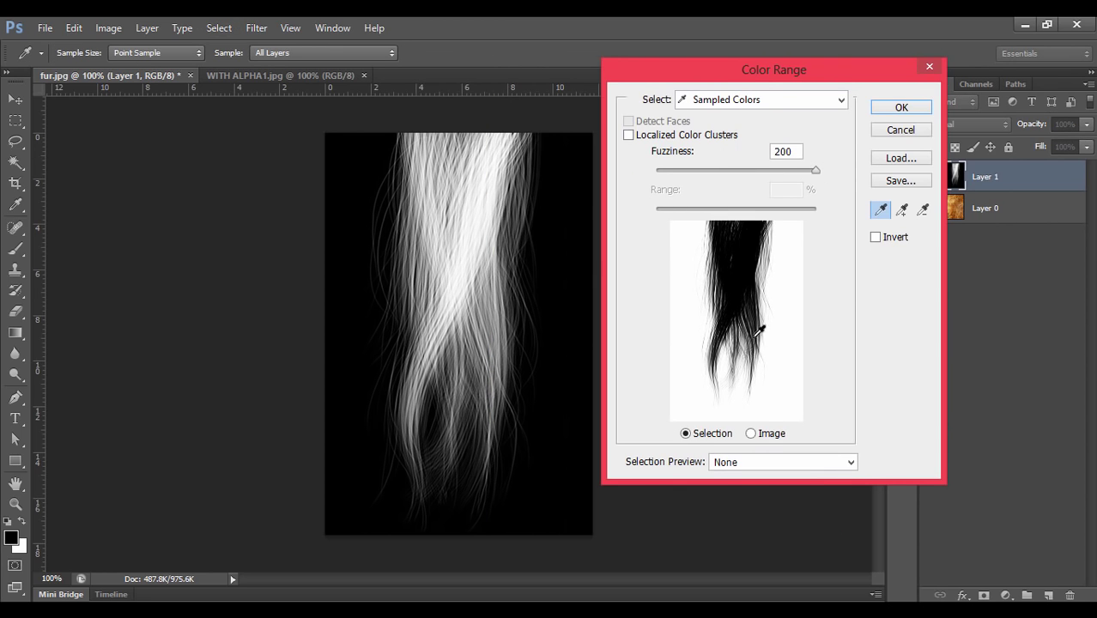
mouse_move(797, 171)
mouse_down()
mouse_move(727, 172)
mouse_move(812, 172)
mouse_move(800, 173)
mouse_up()
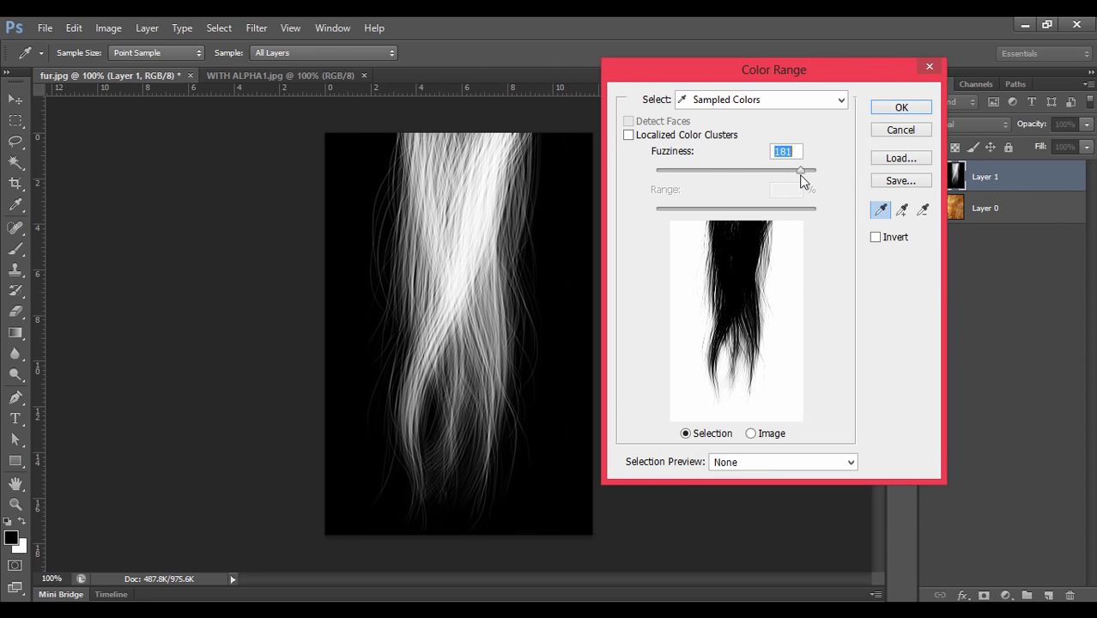
click(893, 110)
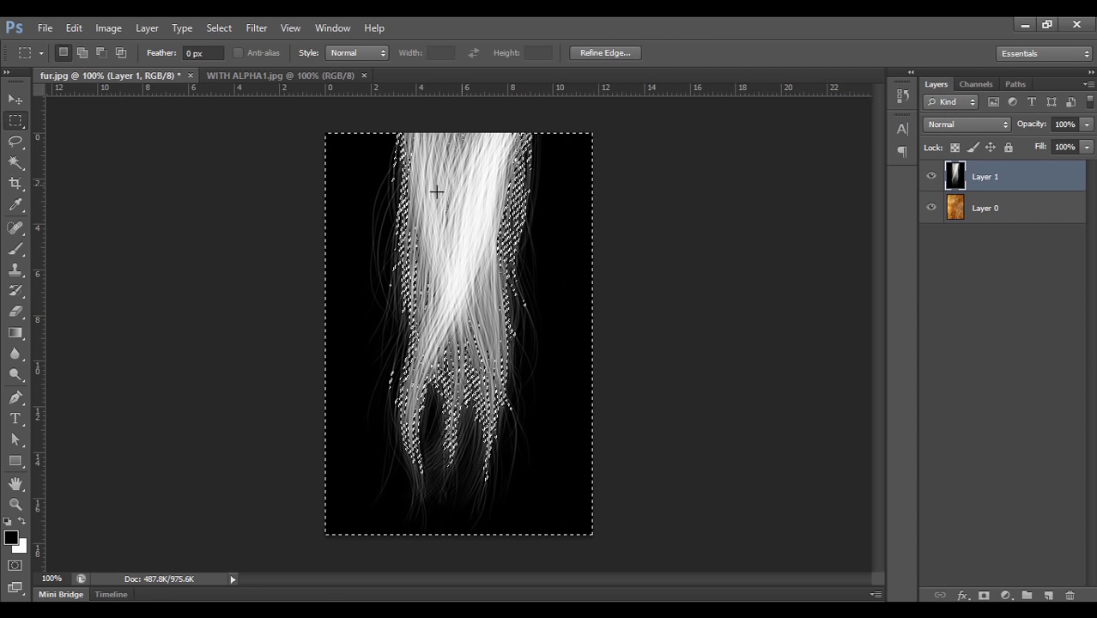
Hide Layer 1, try deleting the selected area from the fur on Layer 0, and undo the deletion.
click(931, 176)
click(988, 214)
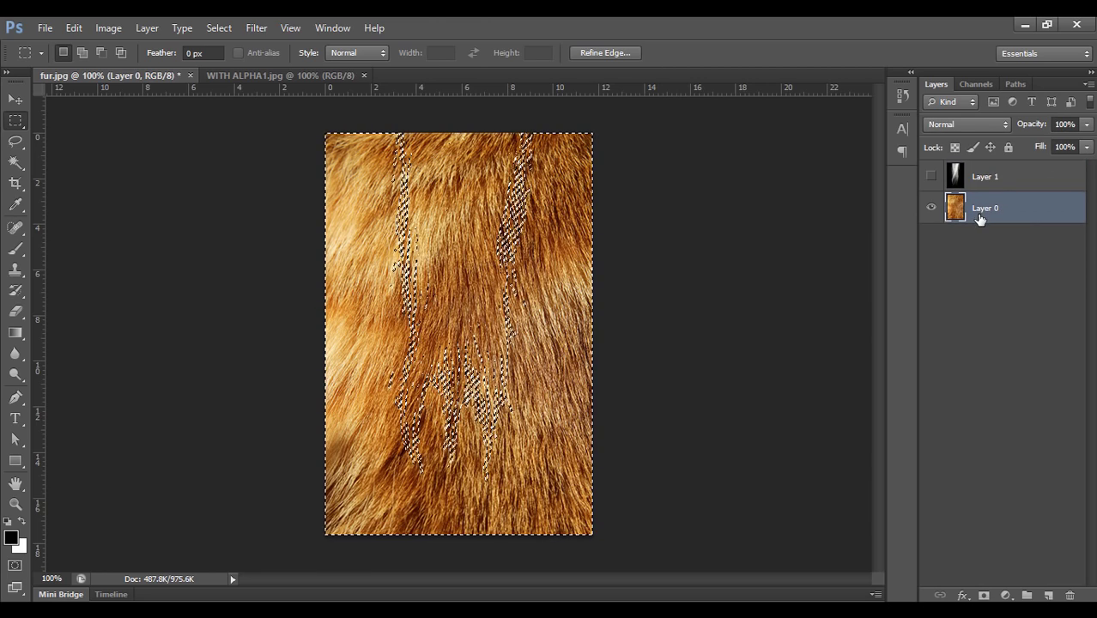
key(Delete)
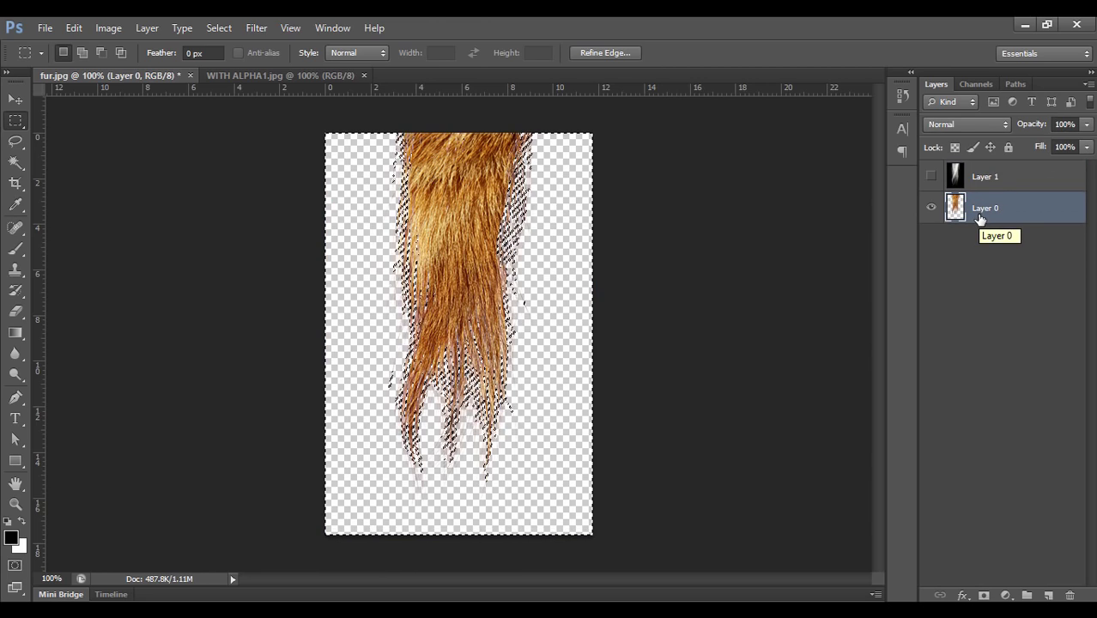
key(ctrl+z)
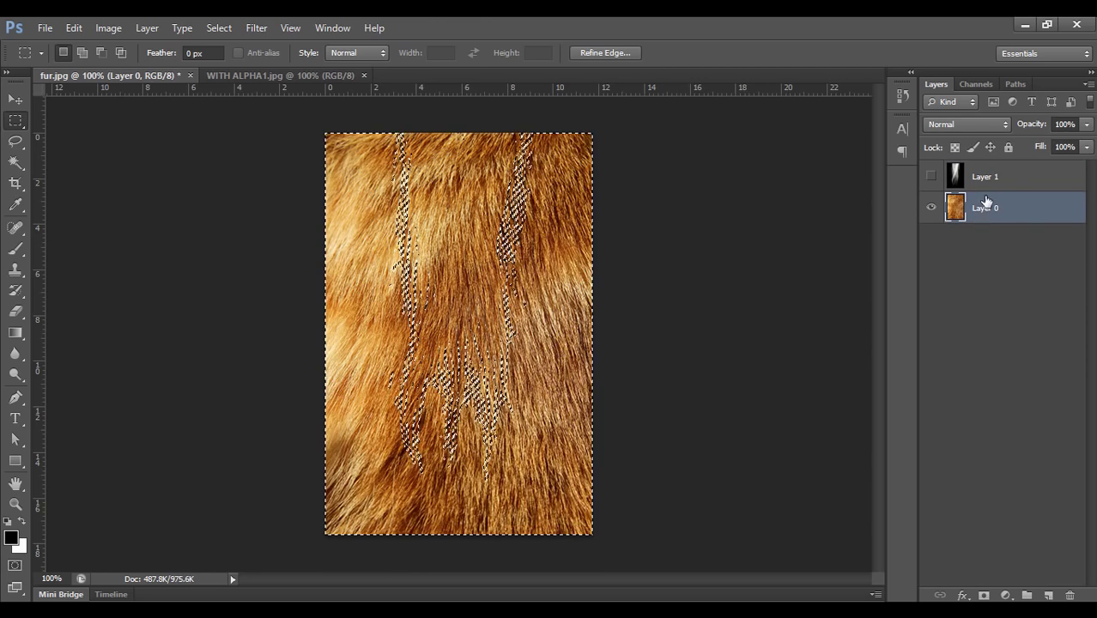
Show Layer 1 and reselect the black area around its hair using Color Range with a fuzziness of 200.
click(989, 182)
click(932, 176)
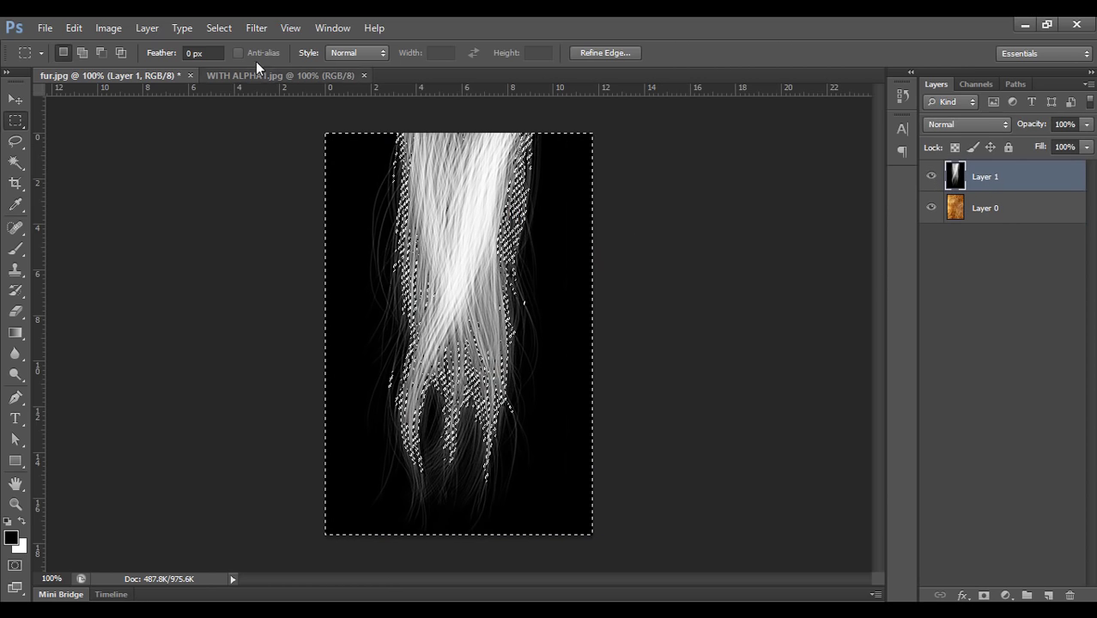
click(256, 28)
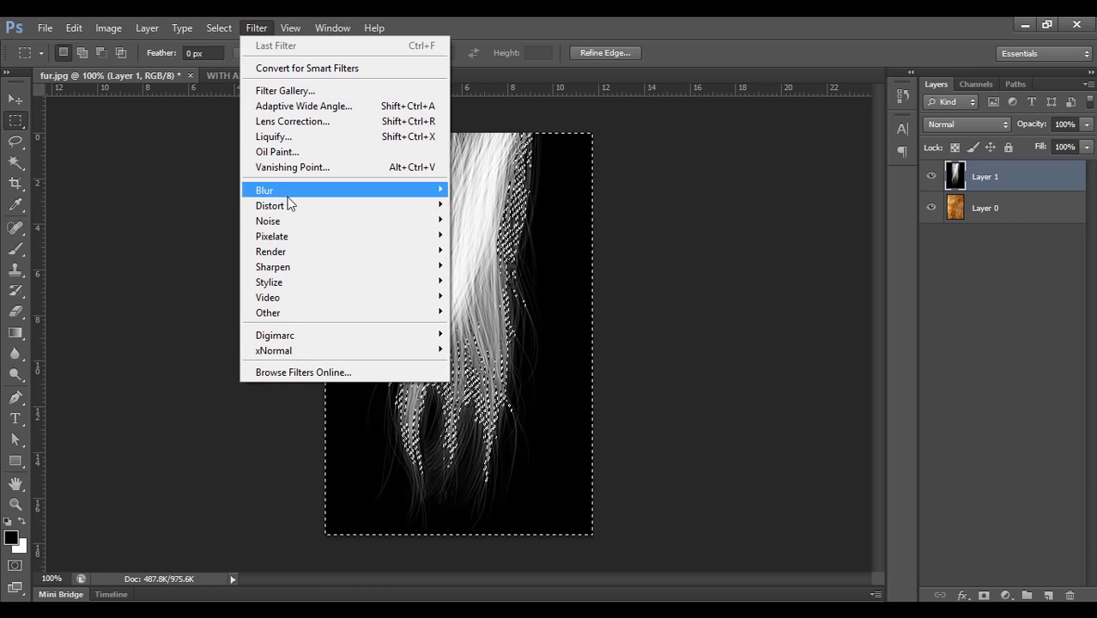
mouse_move(228, 29)
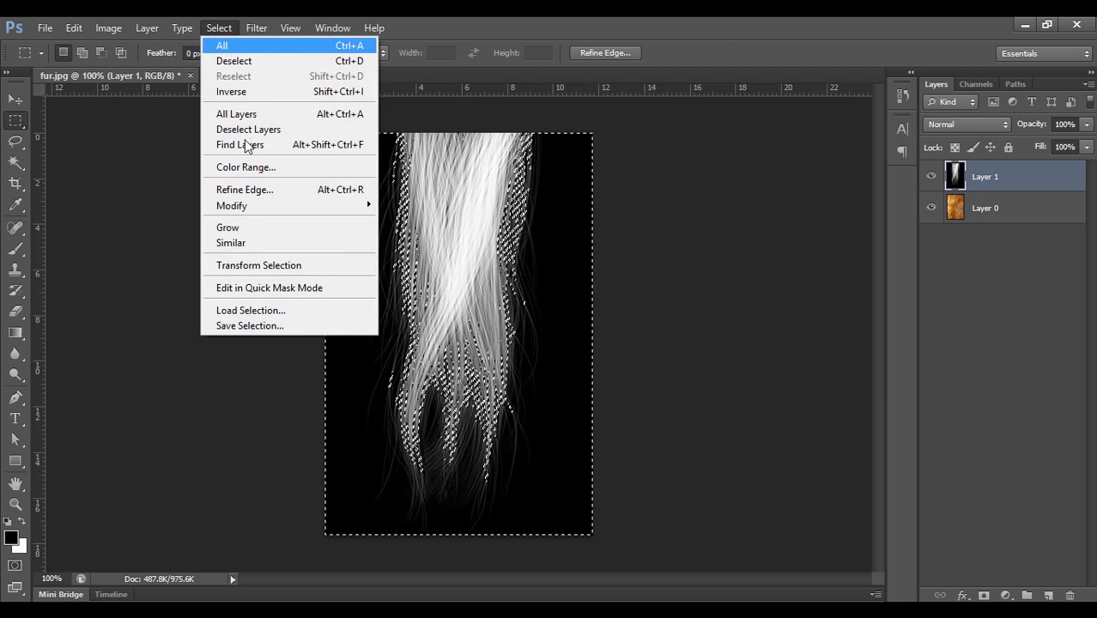
click(250, 168)
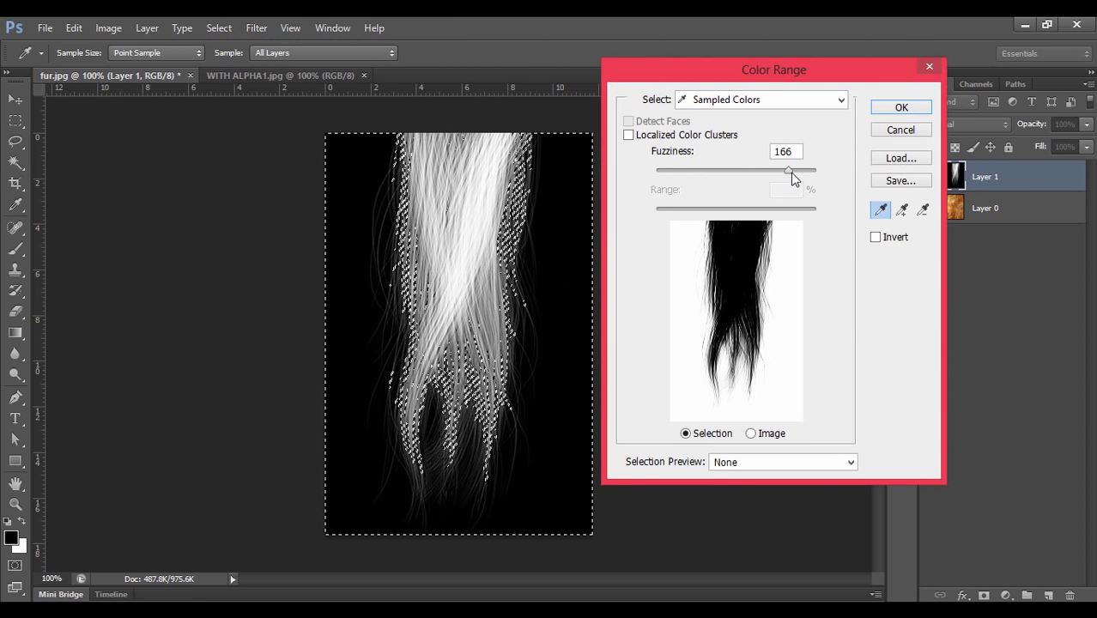
drag(789, 170, 834, 174)
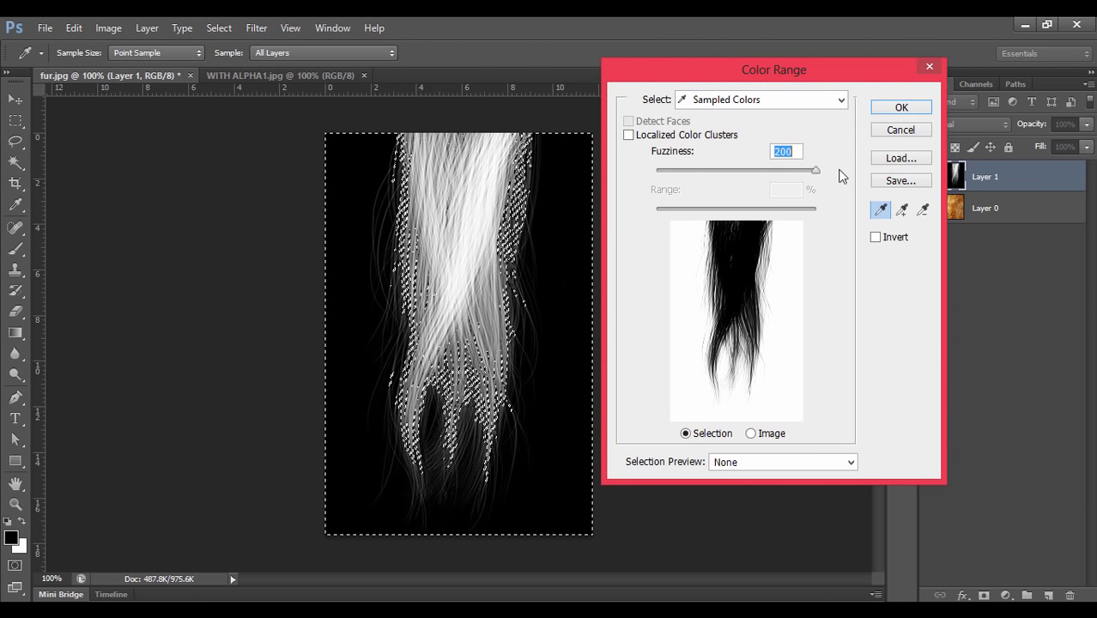
click(901, 107)
Delete the selected area from the fur on Layer 0 with Layer 1 hidden, and clear the selection.
click(983, 210)
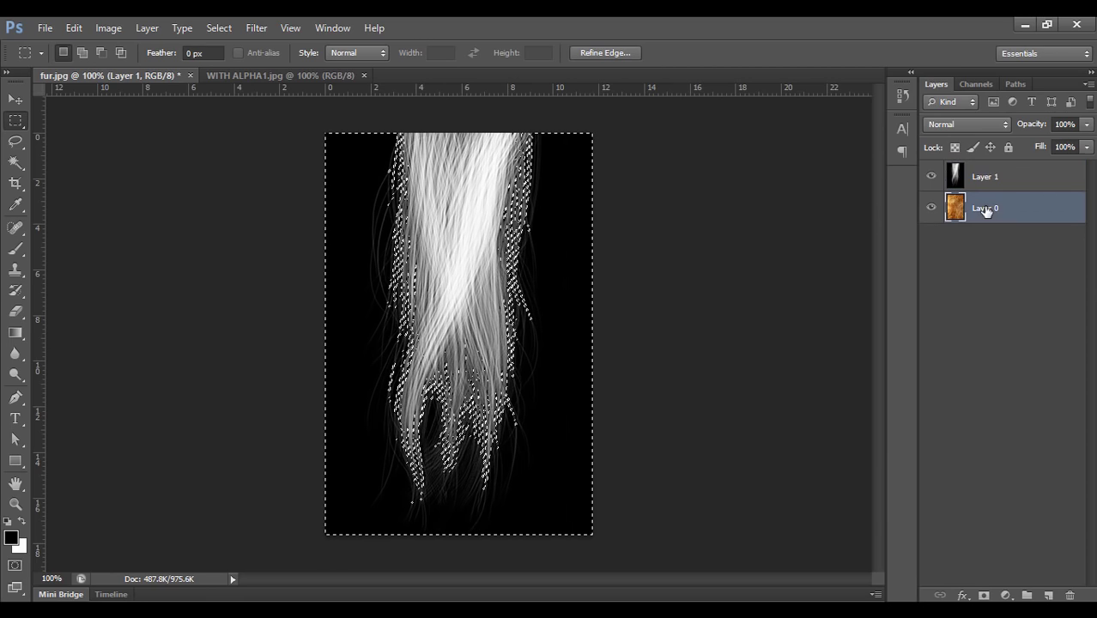
click(931, 176)
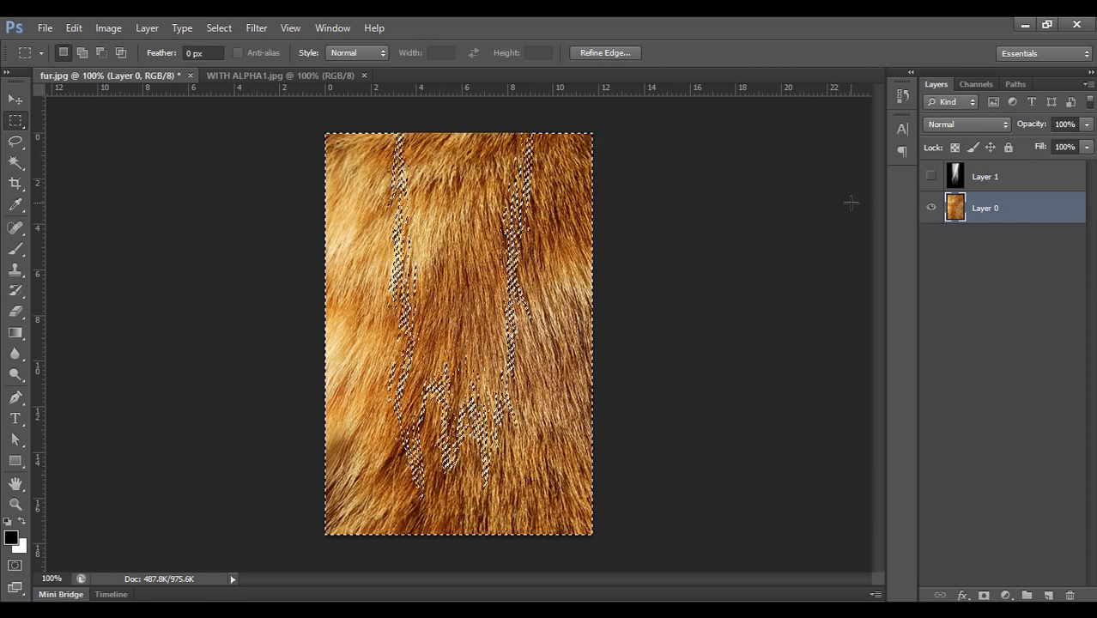
key(Delete)
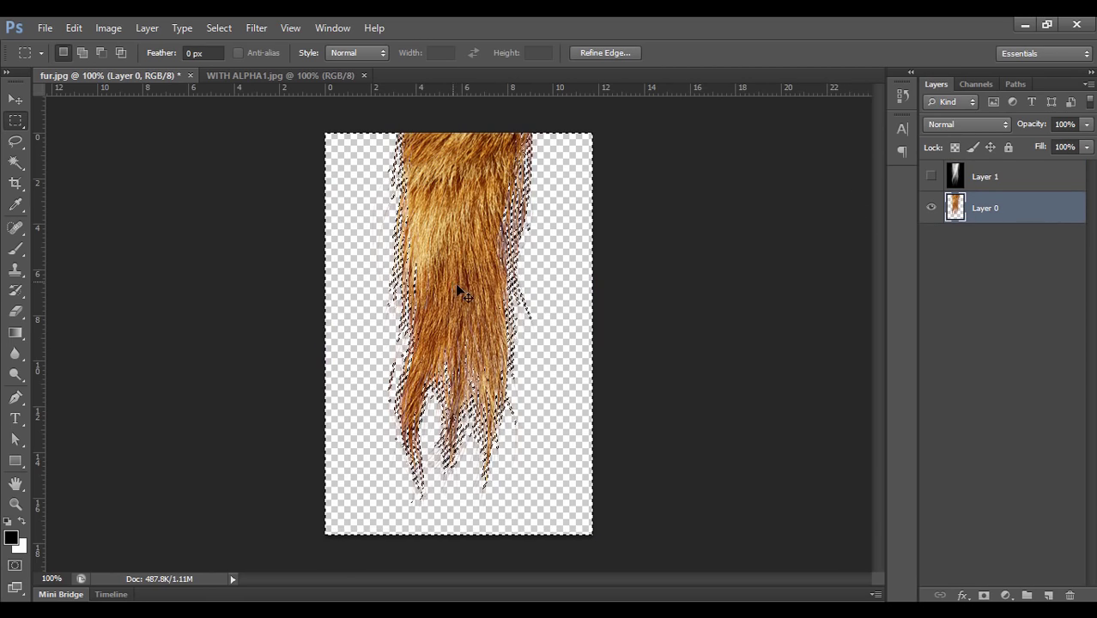
key(ctrl+d)
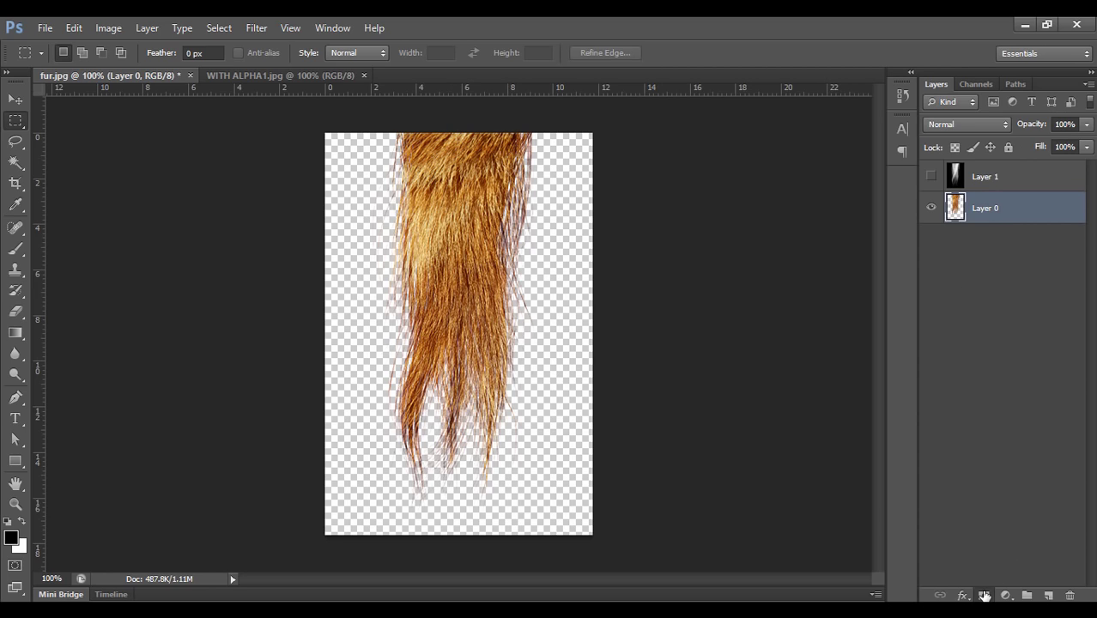
Add a layer mask to Layer 0 and move the fur slightly down from the canvas's upper edge.
click(985, 594)
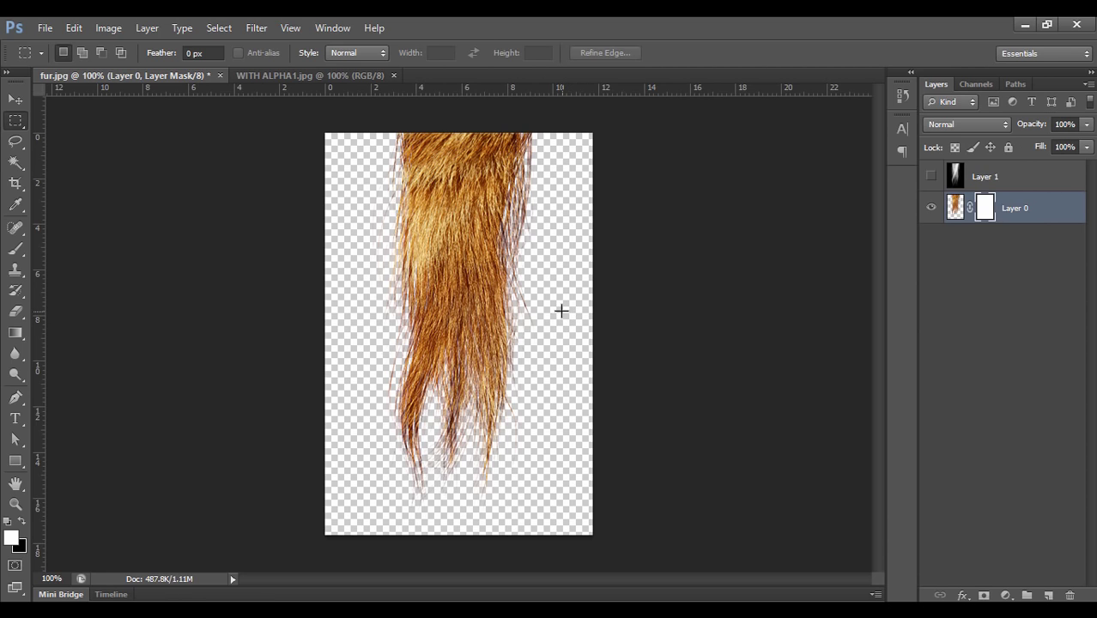
key(v)
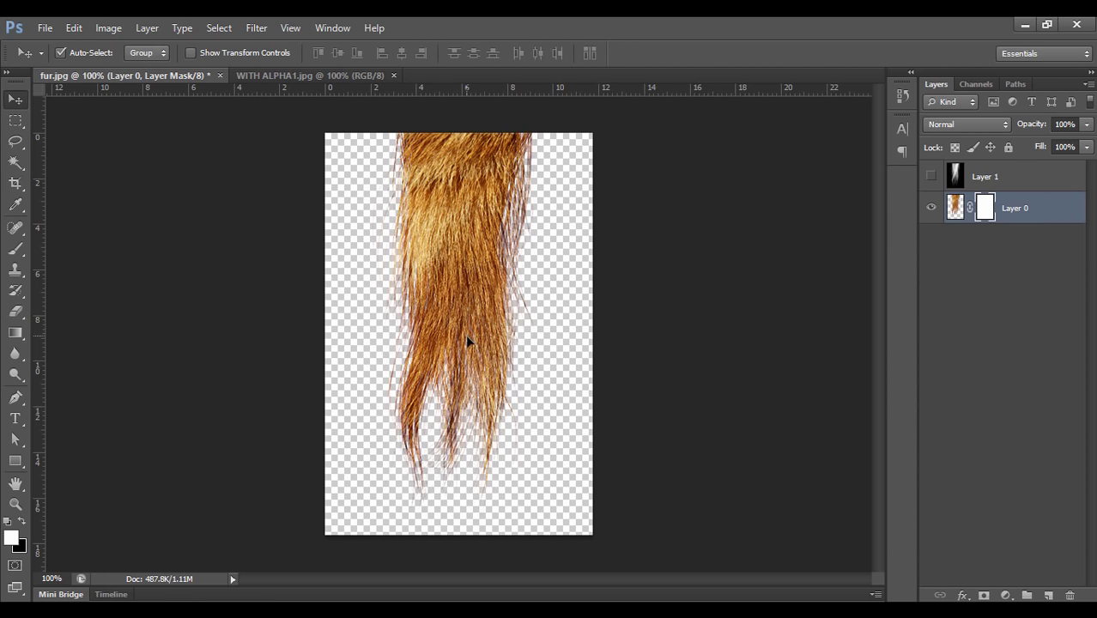
drag(467, 340, 468, 322)
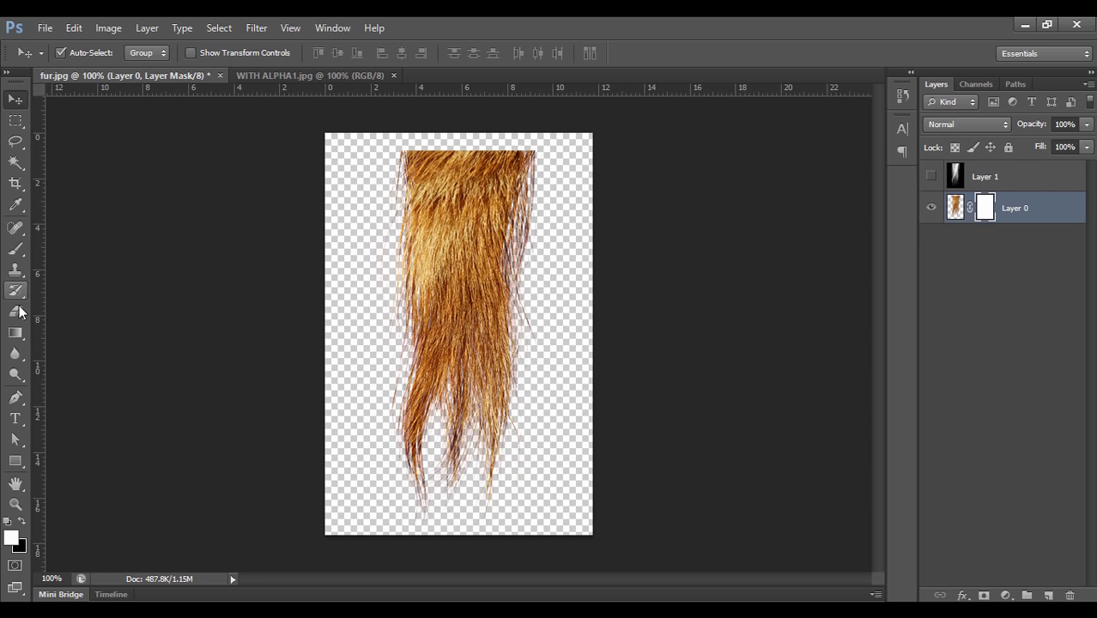
Paint black on the layer mask with a 2 px brush to roughen the fur's straight upper edge.
click(17, 251)
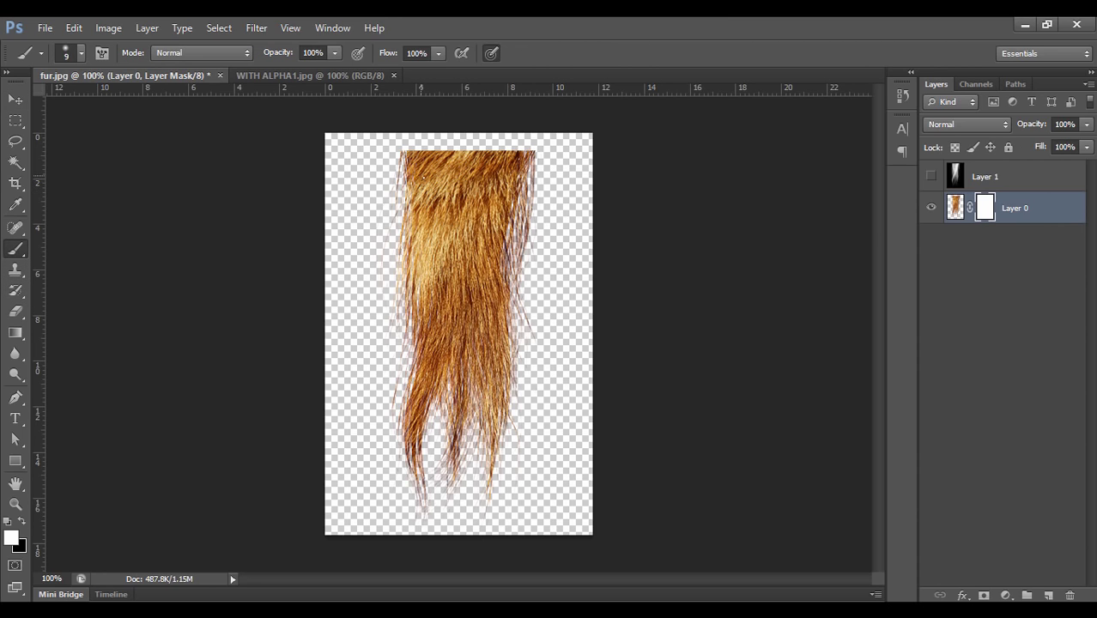
key(x)
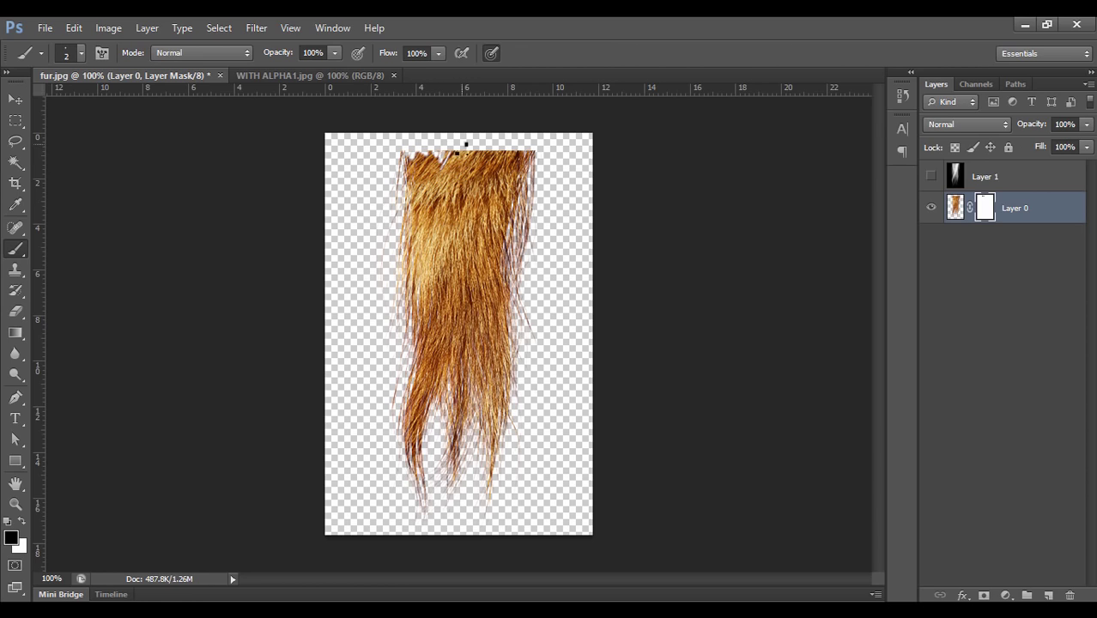
drag(448, 153, 412, 155)
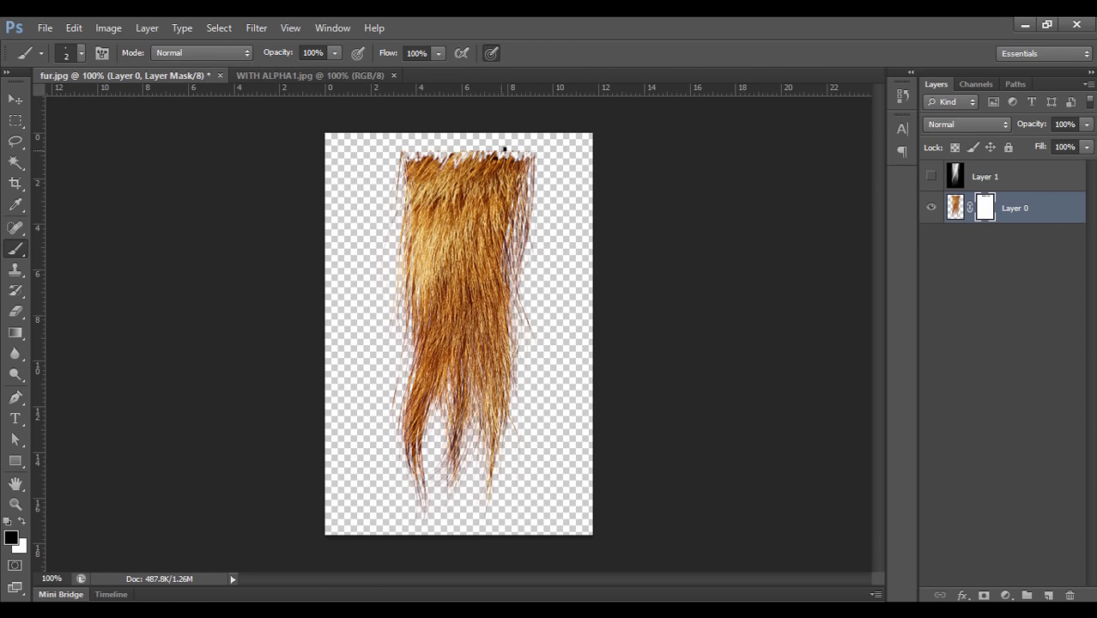
Fade the fur's upper edge on the mask with a soft 50 px brush at 49% opacity.
right_click(463, 190)
double_click(499, 297)
drag(283, 55, 244, 58)
drag(524, 163, 372, 159)
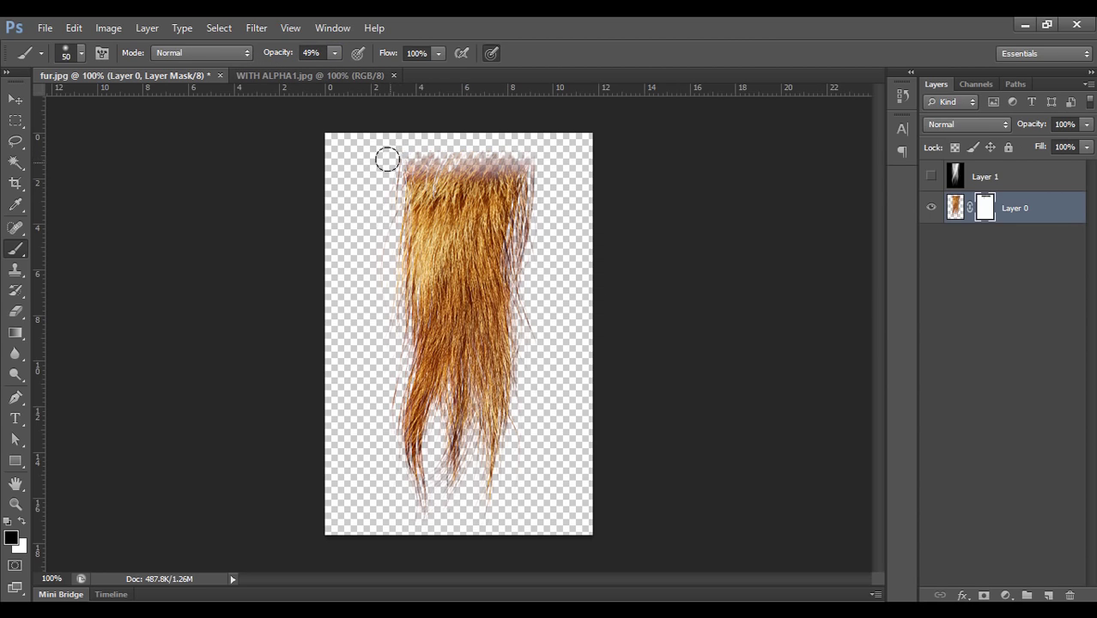
Try a lighter mask stroke along the fur's upper edge at 16% brush opacity and undo it.
drag(284, 57, 273, 56)
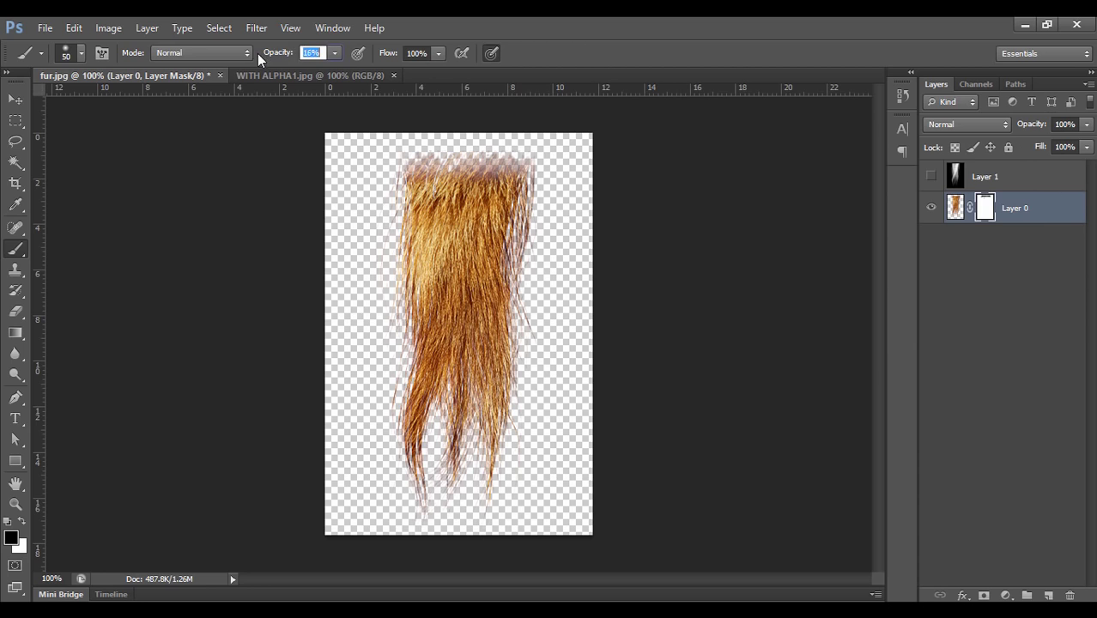
drag(425, 173, 534, 185)
key(ctrl+z)
Save the cut-out fur as a PNG file with Smallest / Slow compression and no interlacing.
key(ctrl+shift+s)
click(539, 401)
click(498, 583)
click(744, 379)
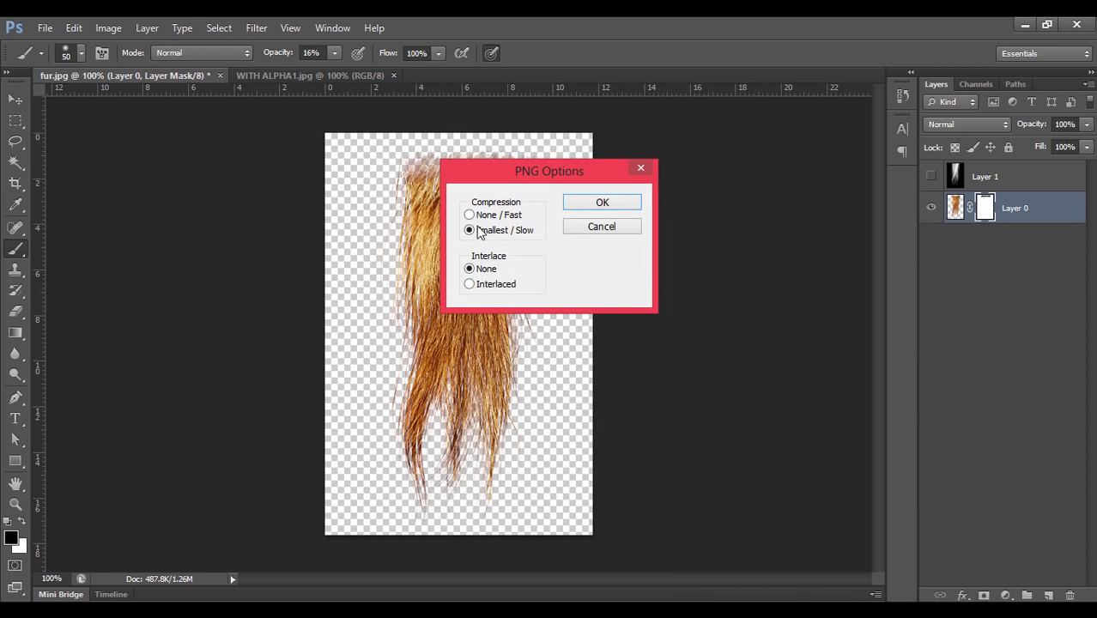
click(589, 205)
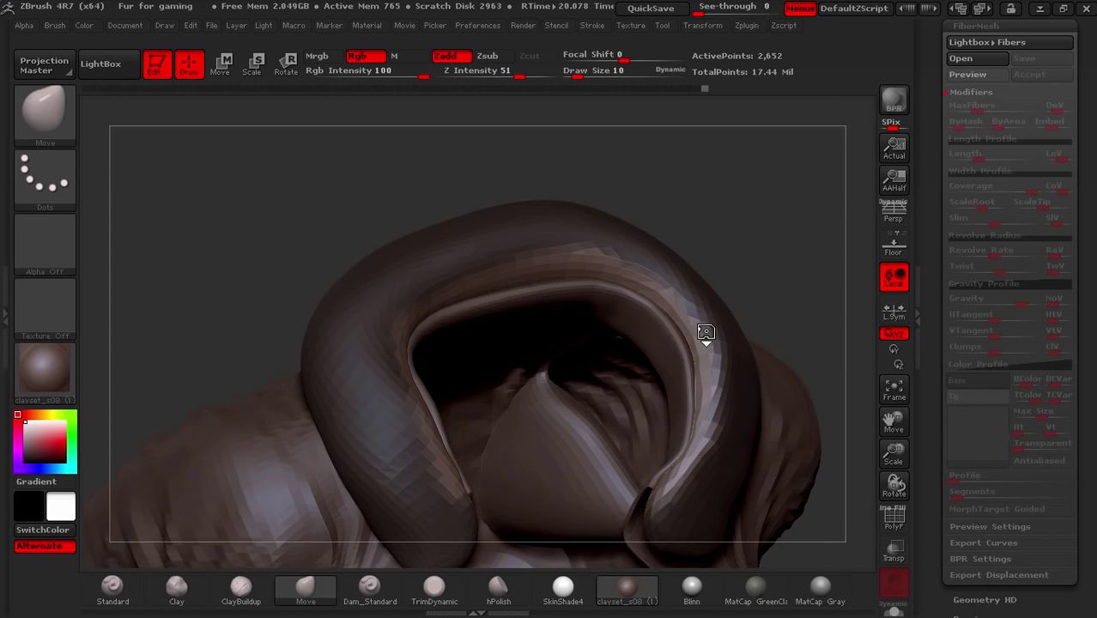
Preview the fibers on the collar and apply the cut-out fur PNG as their texture without auto-resizing it.
mouse_move(700, 331)
mouse_down()
mouse_move(688, 266)
mouse_move(819, 219)
mouse_up()
click(968, 75)
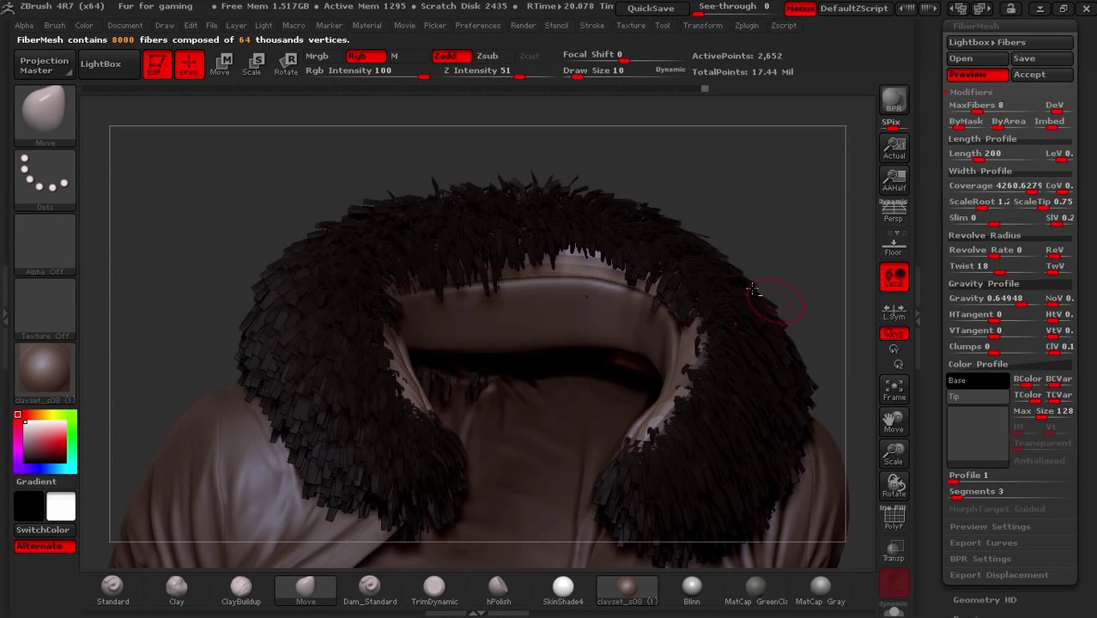
drag(768, 309, 725, 257)
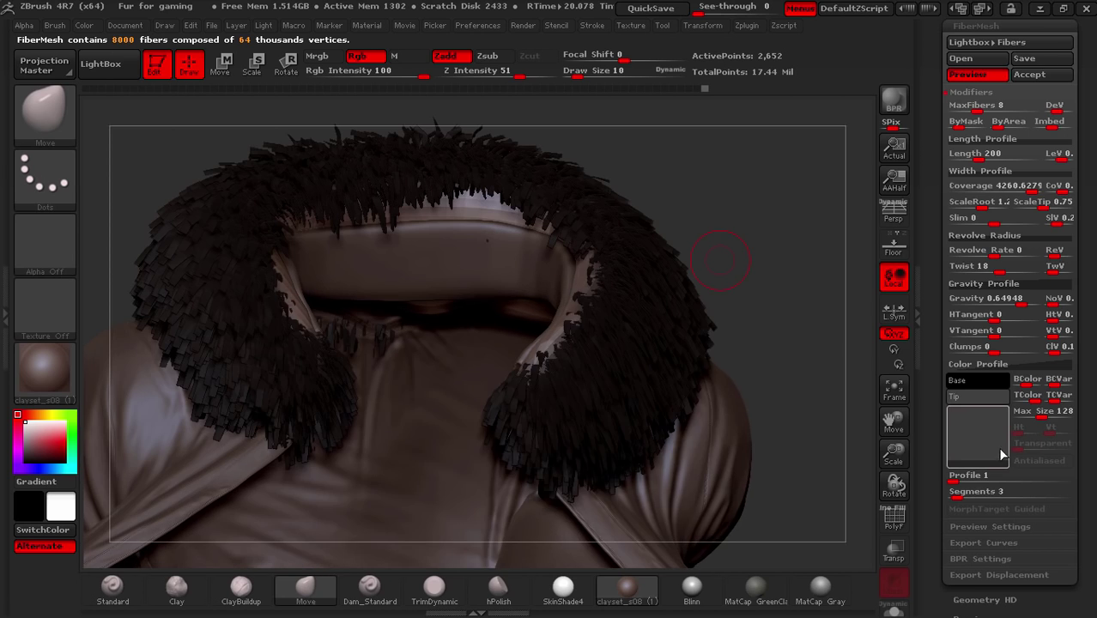
click(982, 447)
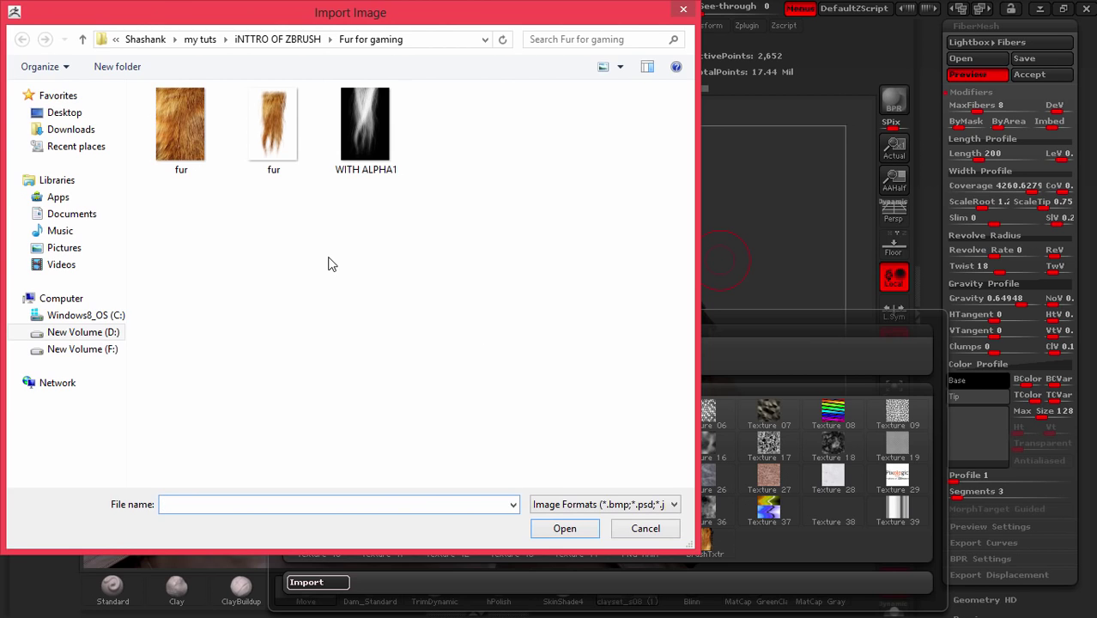
click(279, 146)
click(565, 529)
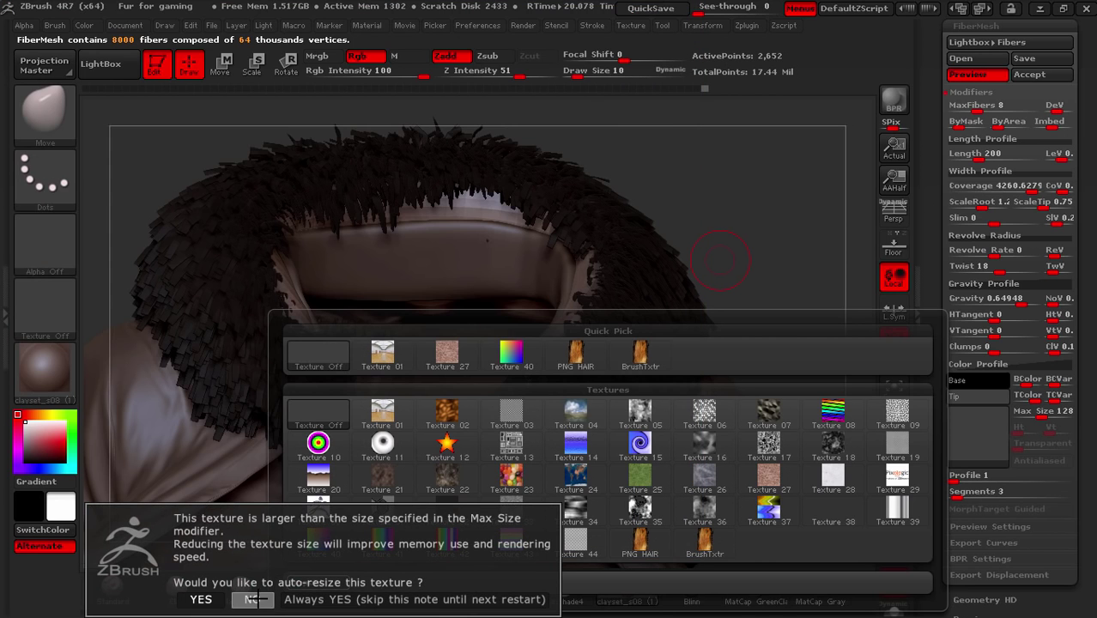
click(252, 599)
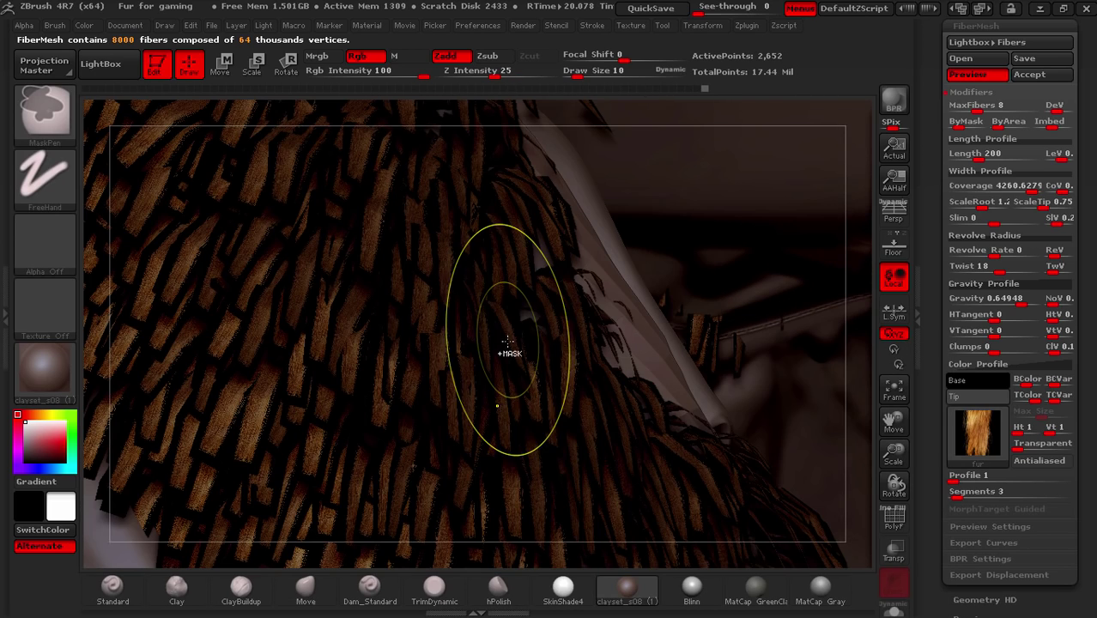
Import the cut-out fur PNG into the texture library and make it the current texture.
mouse_move(508, 343)
ctrl+mouse_down()
mouse_move(502, 361)
mouse_move(386, 377)
mouse_move(327, 412)
ctrl+mouse_up()
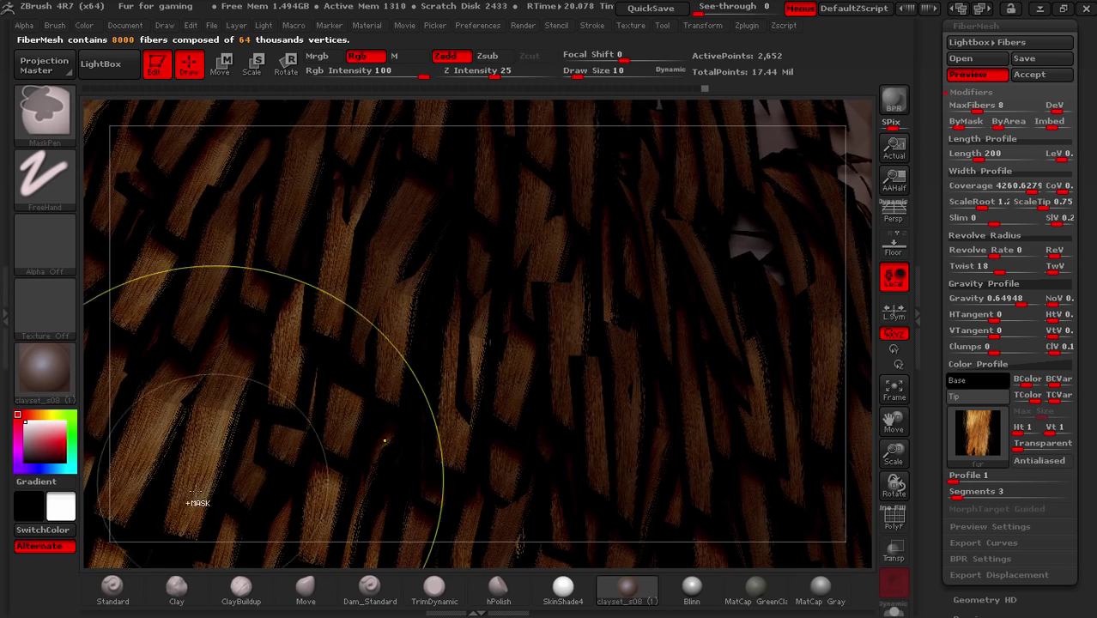
key(b)
key(m)
key(v)
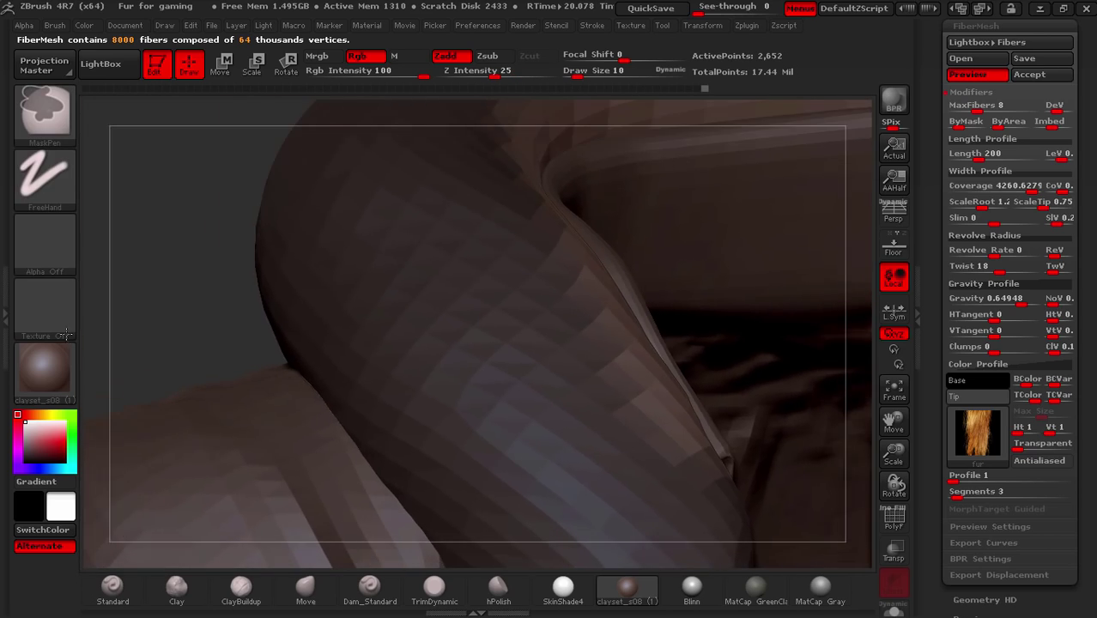
click(44, 305)
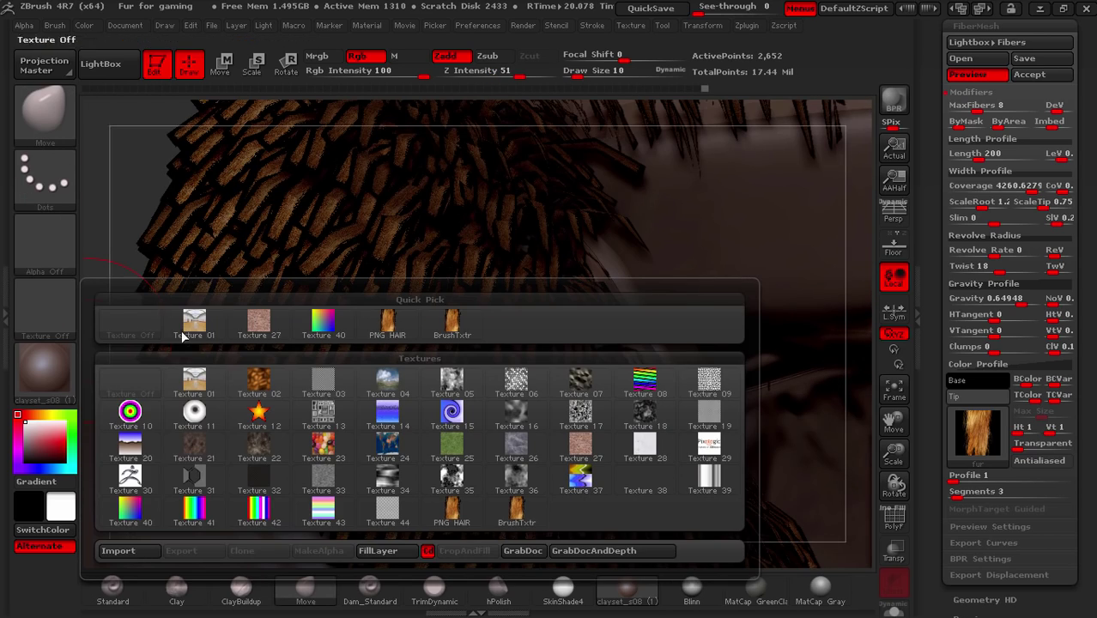
click(141, 551)
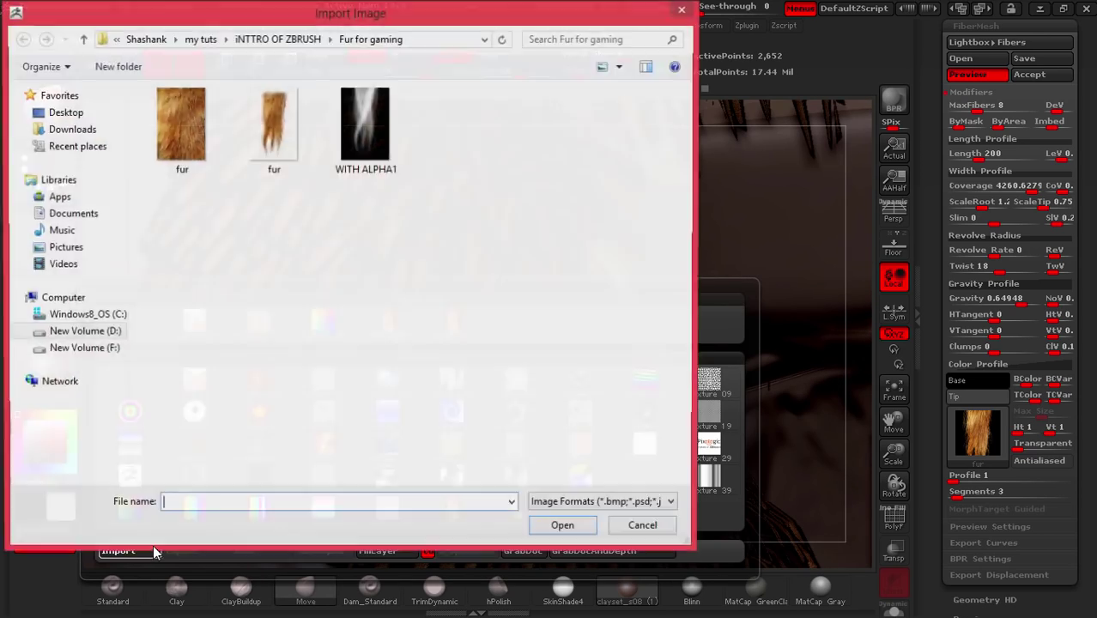
double_click(271, 123)
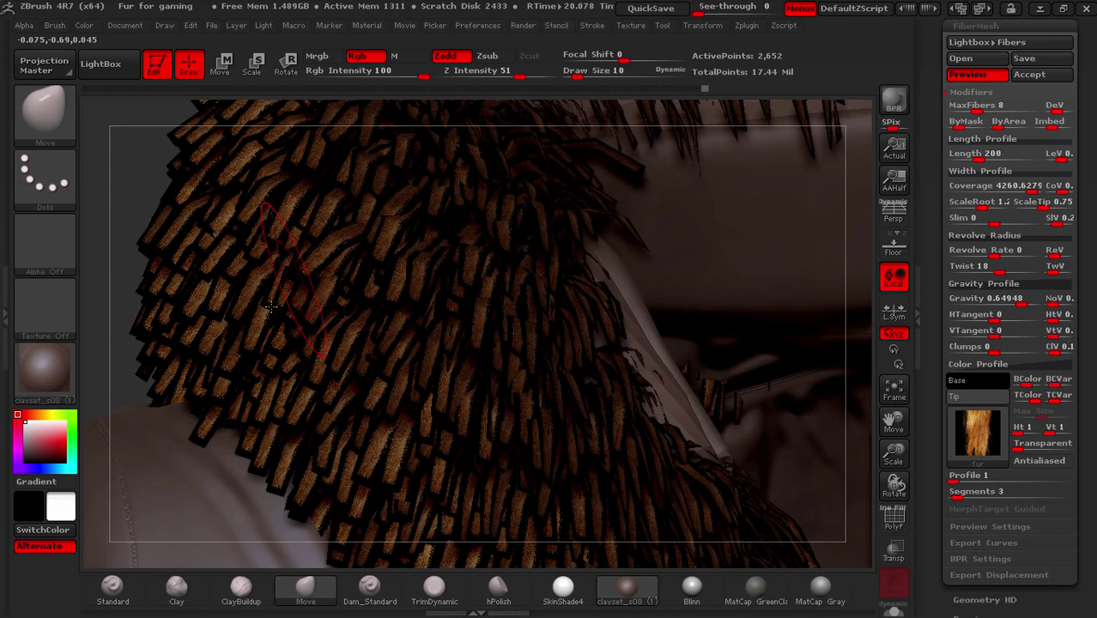
click(62, 303)
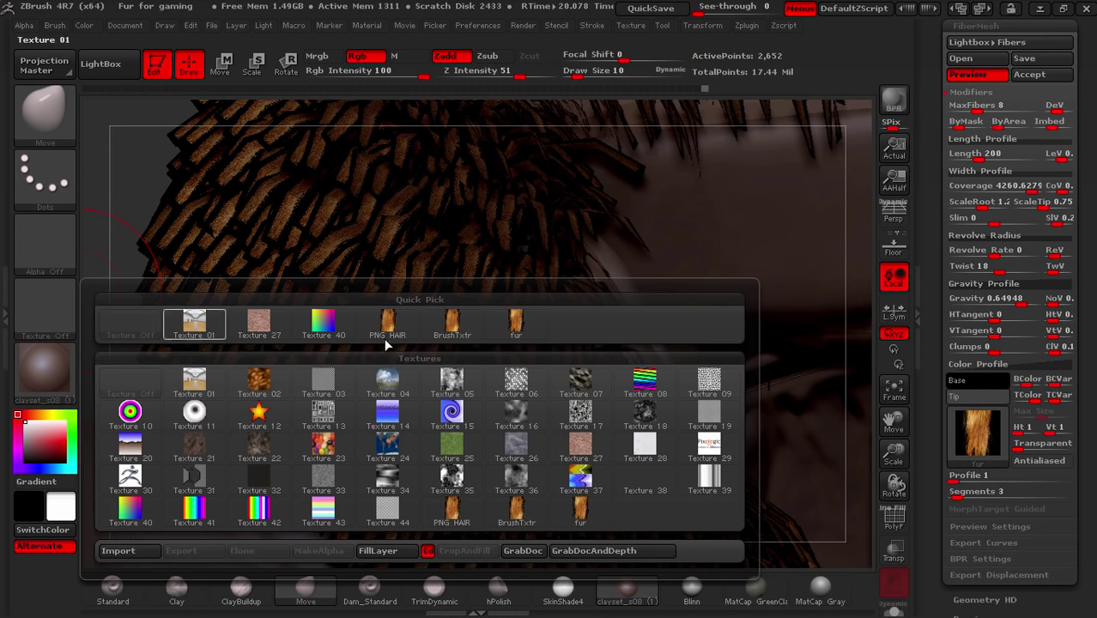
click(516, 325)
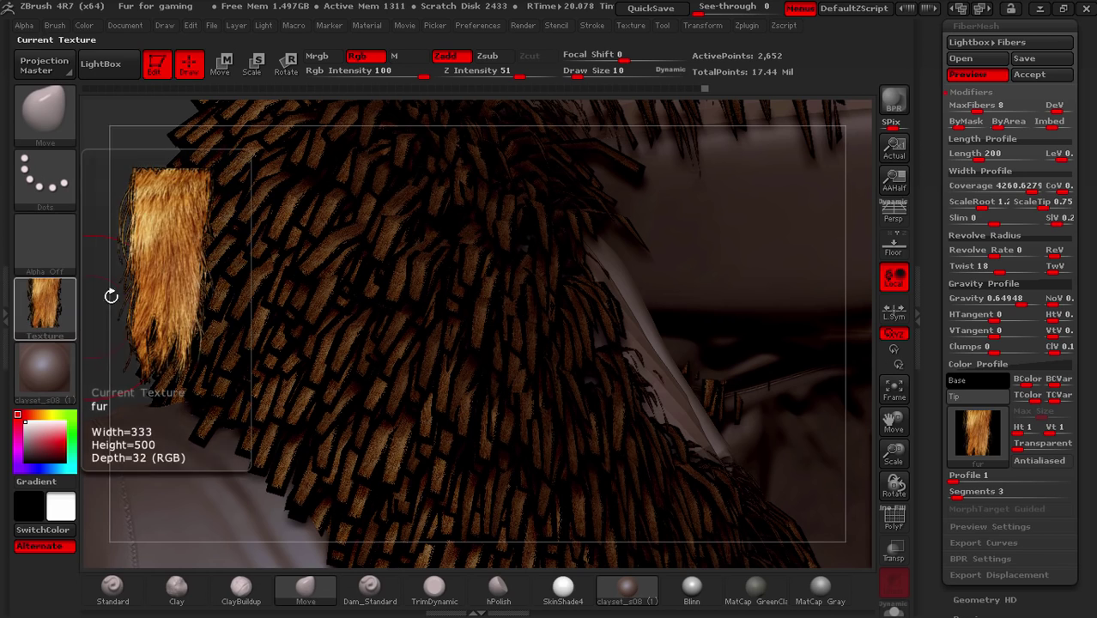
Rotate the fur texture by 90 degrees twice and reassign it to the fibers without auto-resizing.
click(633, 26)
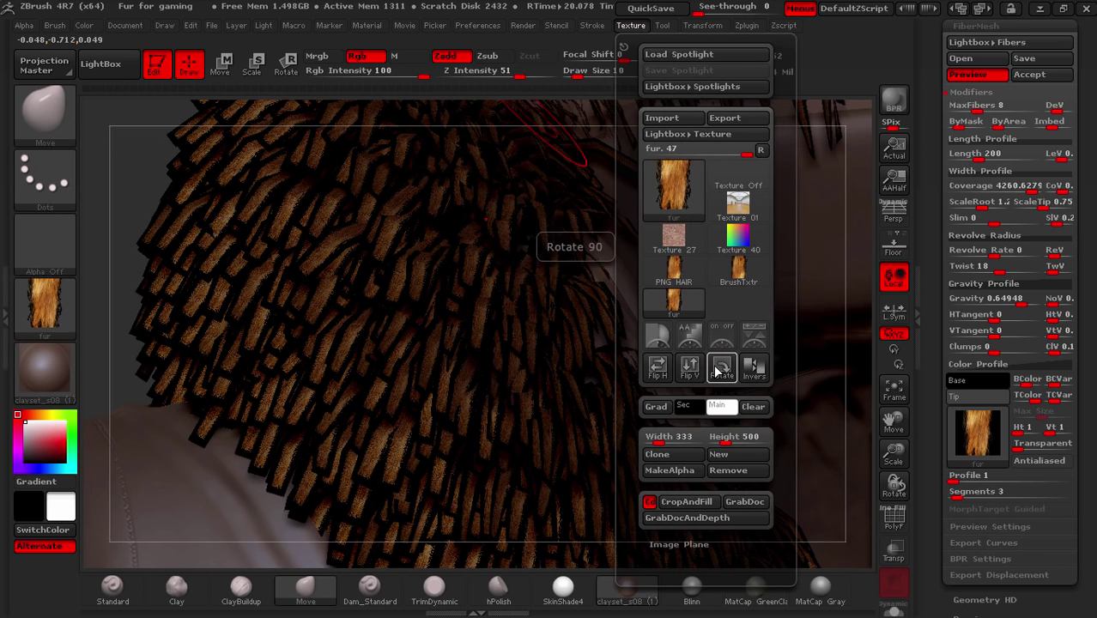
click(718, 367)
click(718, 367)
mouse_move(671, 183)
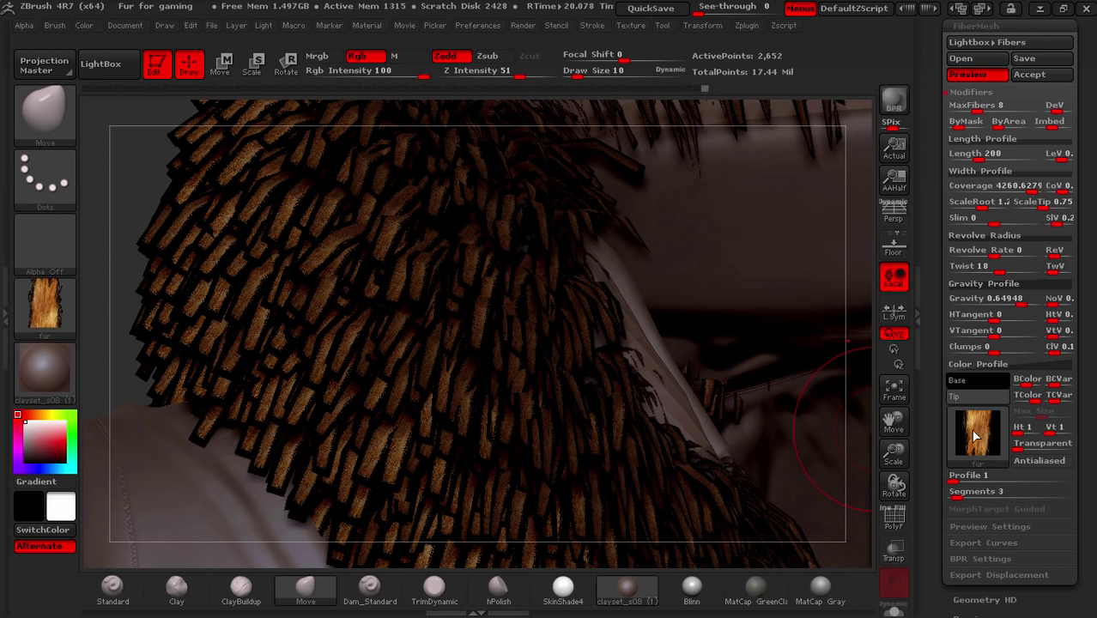
click(979, 433)
click(712, 352)
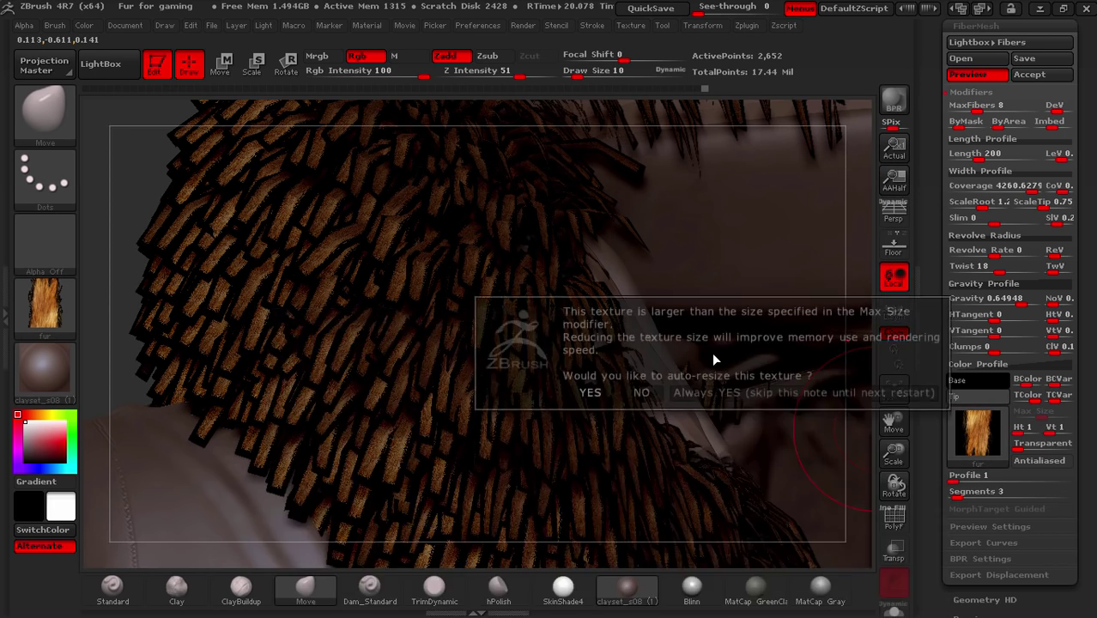
click(642, 392)
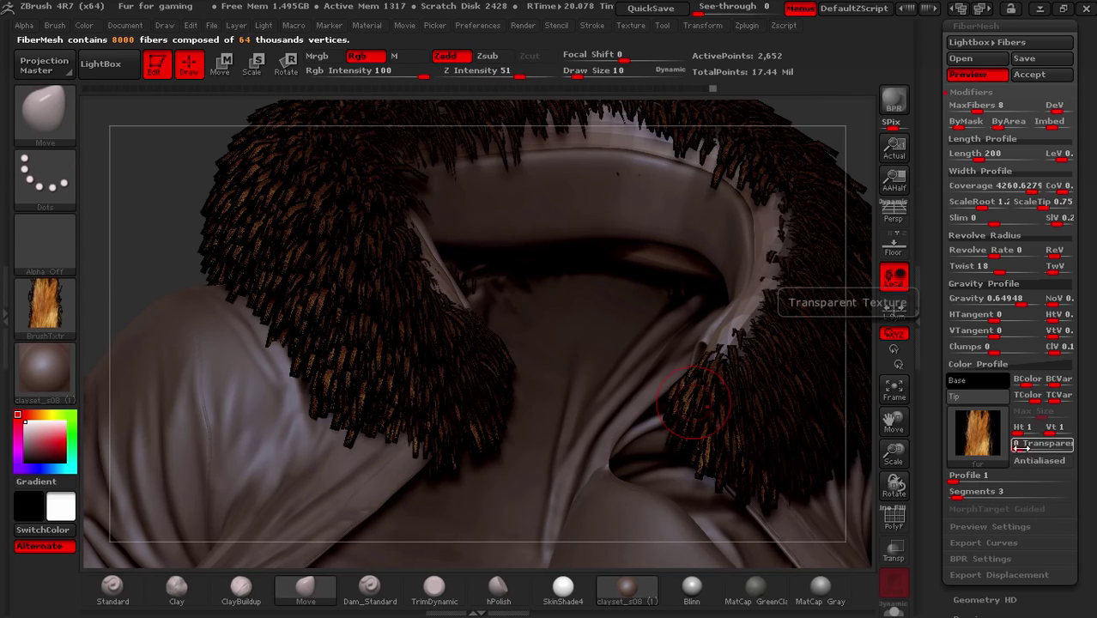
Raise the fibers' Transparent texture setting to its maximum and set the fiber length to about 307.6.
drag(1021, 447, 1090, 447)
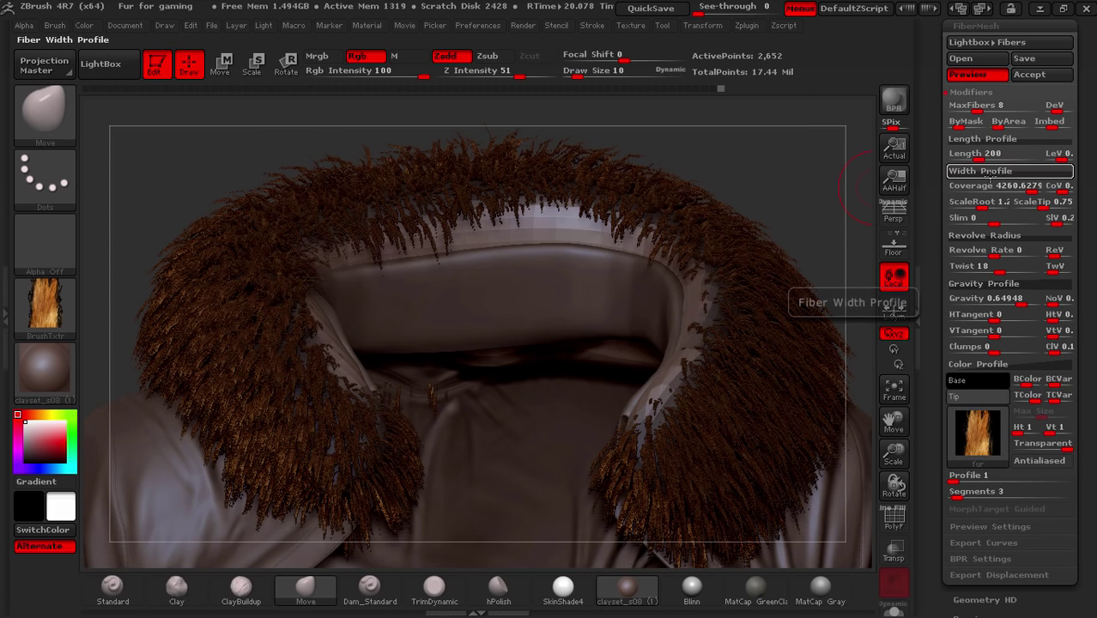
drag(981, 157, 987, 155)
click(987, 154)
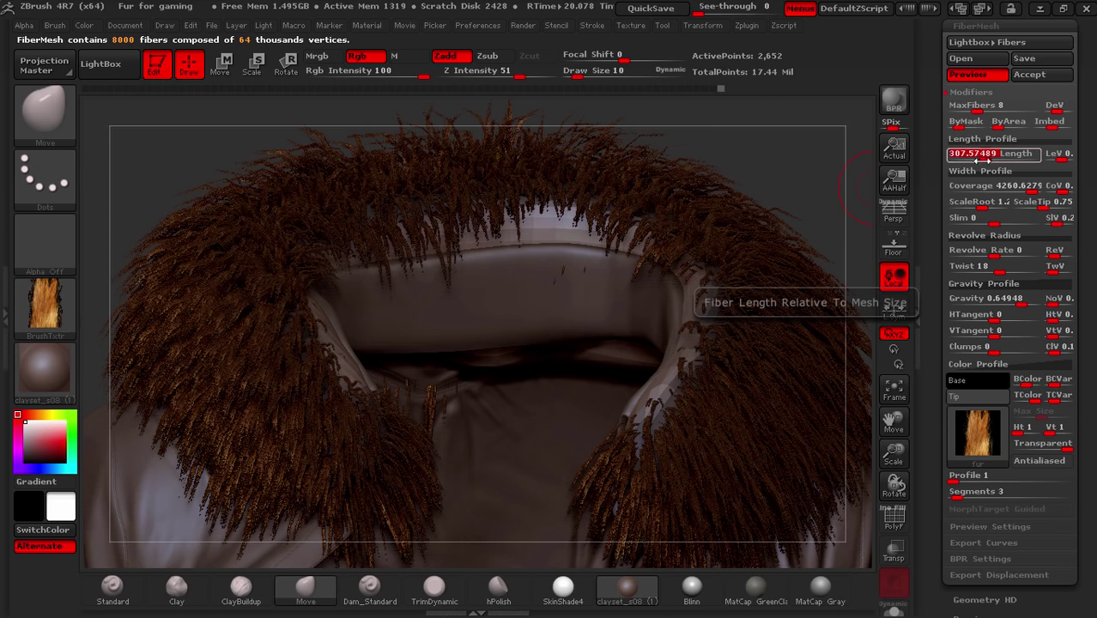
Render the textured fur collar with BPR and set MaxFibers to 9.
mouse_move(728, 296)
ctrl+right_down()
mouse_move(729, 286)
mouse_move(764, 290)
mouse_move(775, 344)
ctrl+right_up()
click(899, 109)
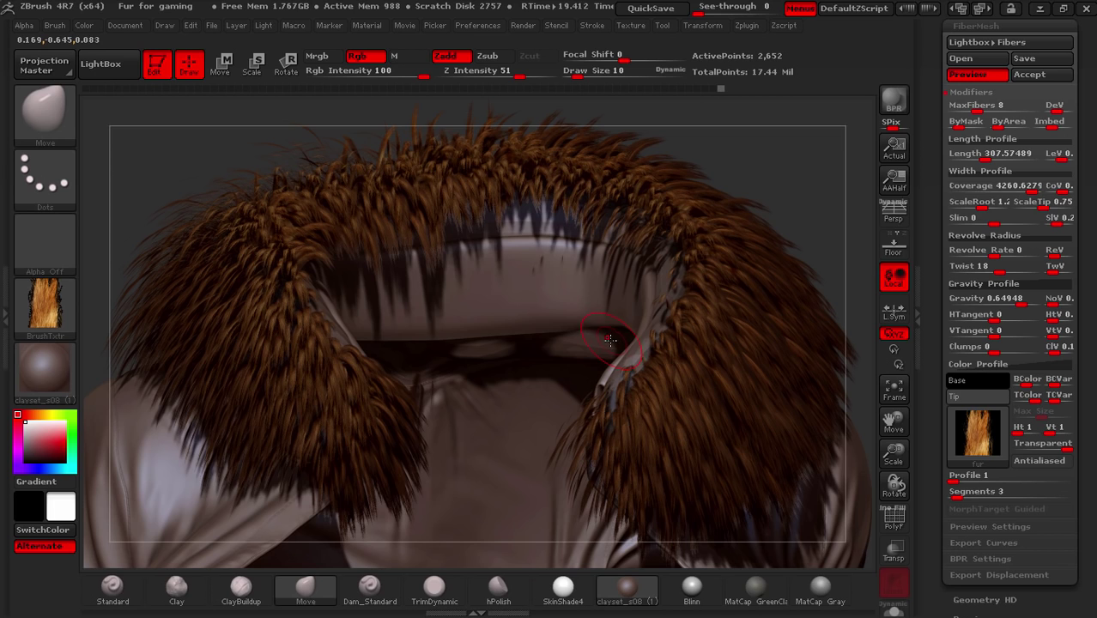
right_drag(610, 341, 588, 354)
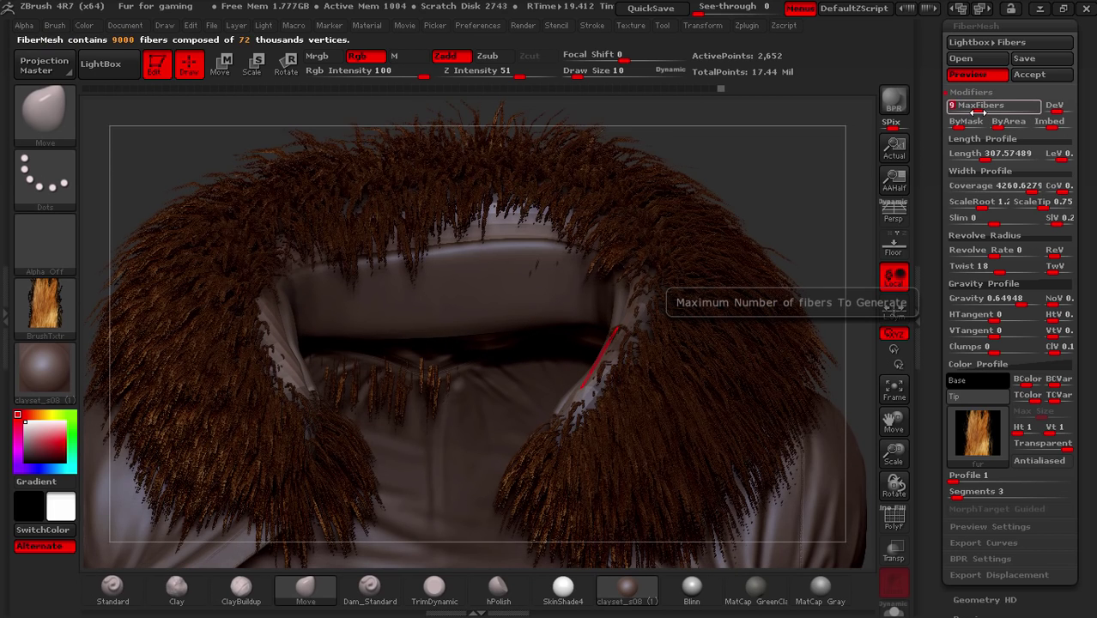
right_drag(554, 279, 602, 287)
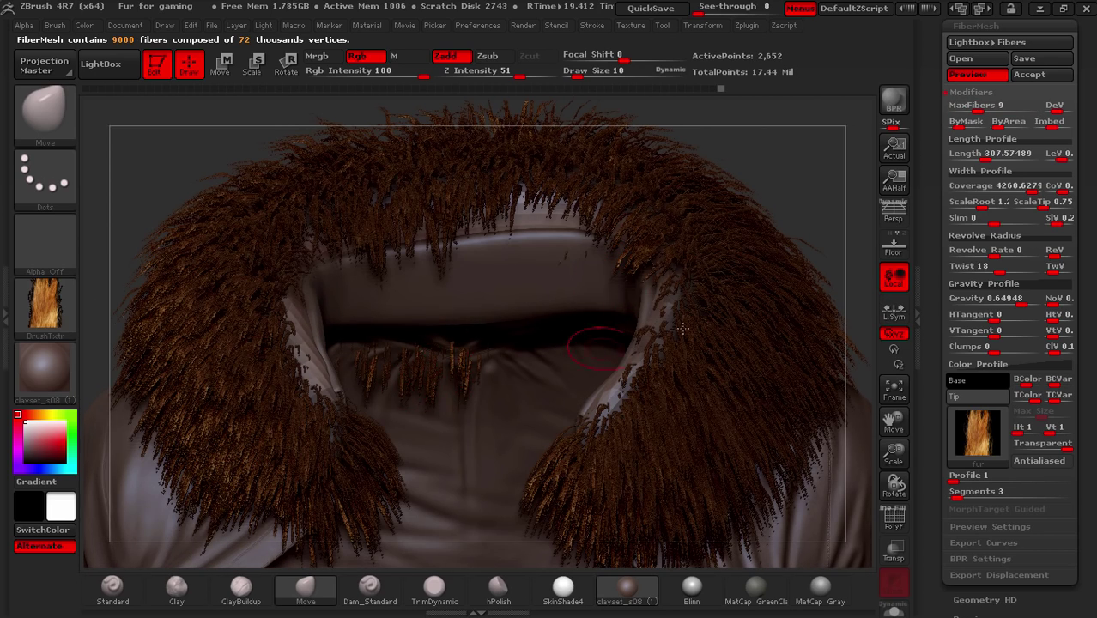
Accept the fiber preview as a mesh without Fast Preview mode and select the new fiber subtool.
click(1038, 76)
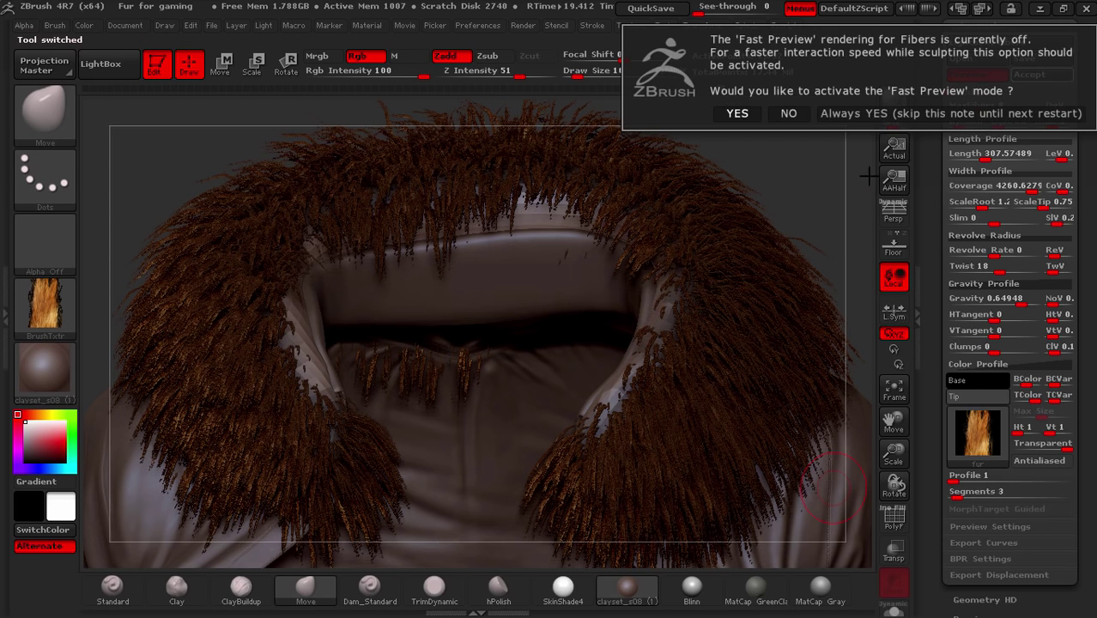
click(794, 114)
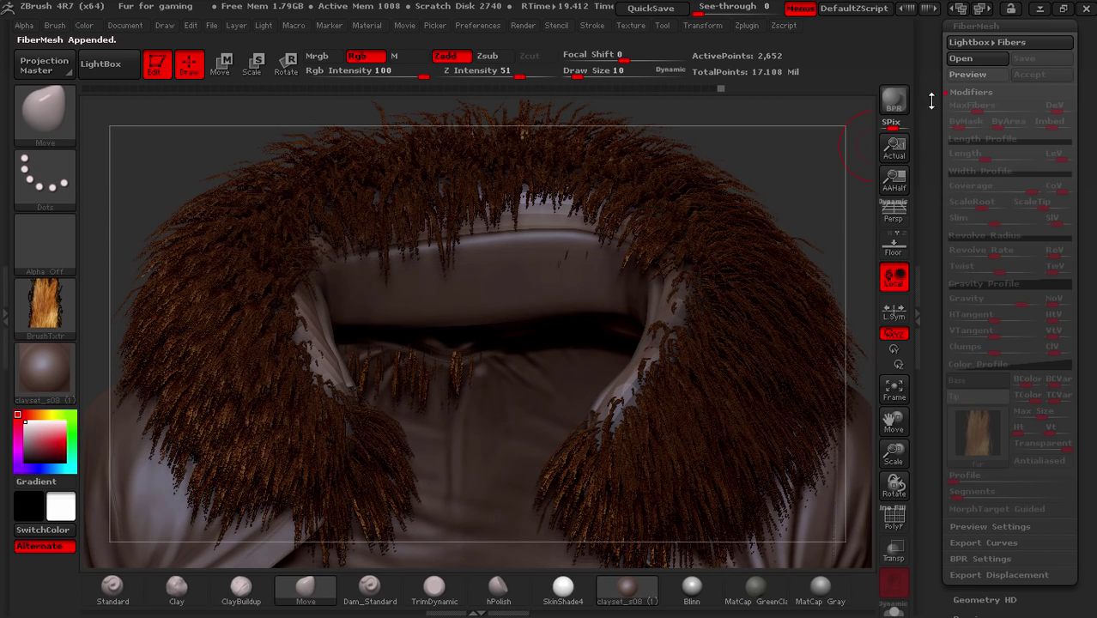
scroll(935, 92, up, 10)
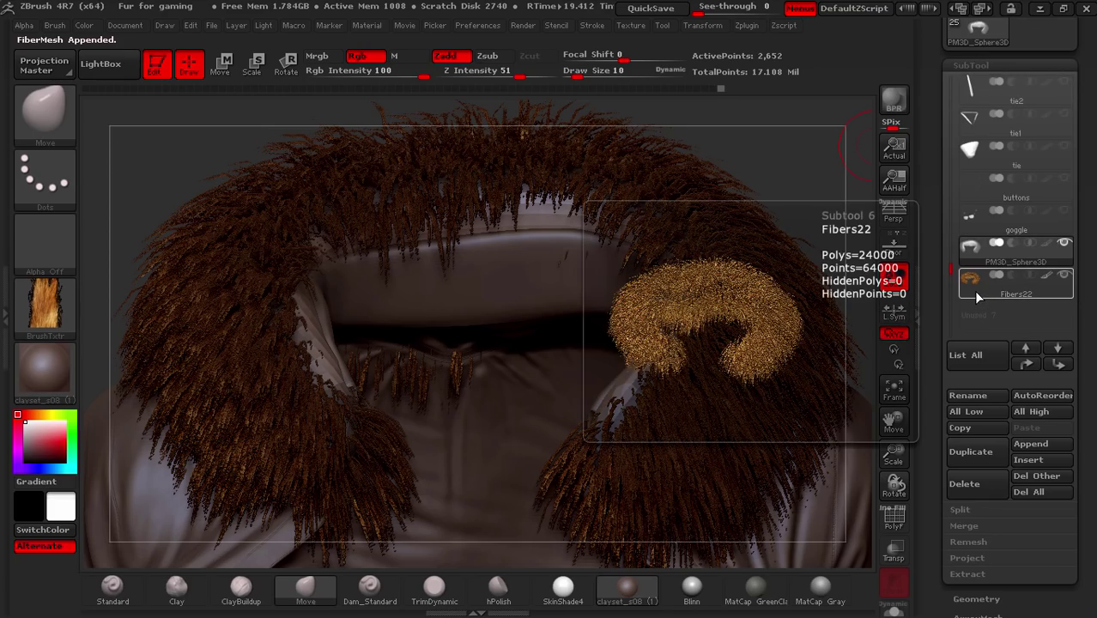
click(976, 296)
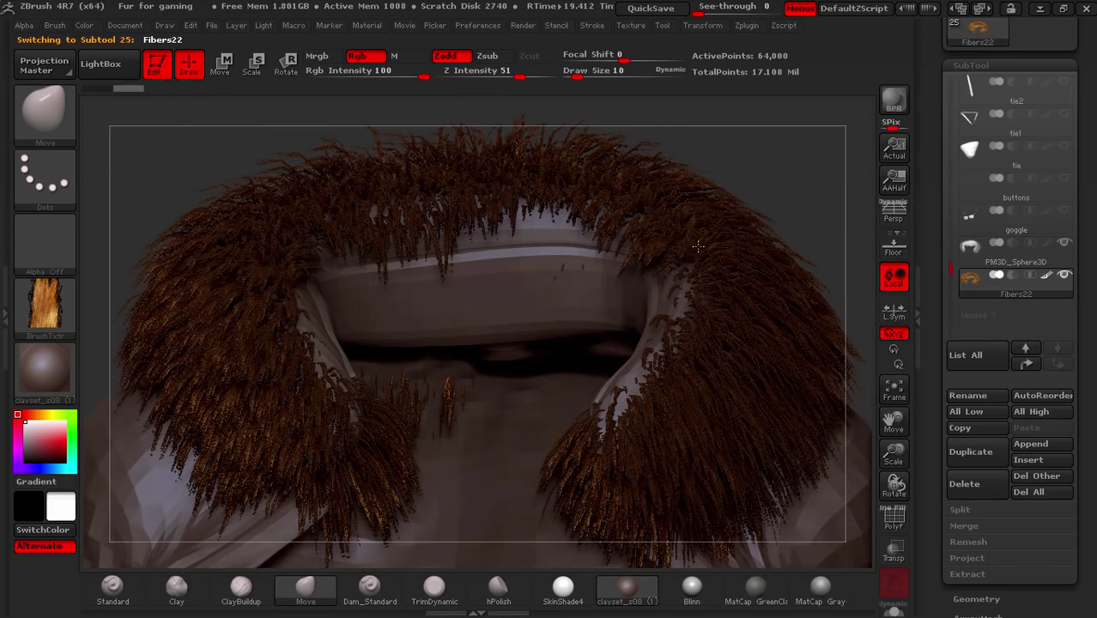
Comb the fur outward along the back and one side of the collar opening with the GroomHairToss brush.
click(60, 120)
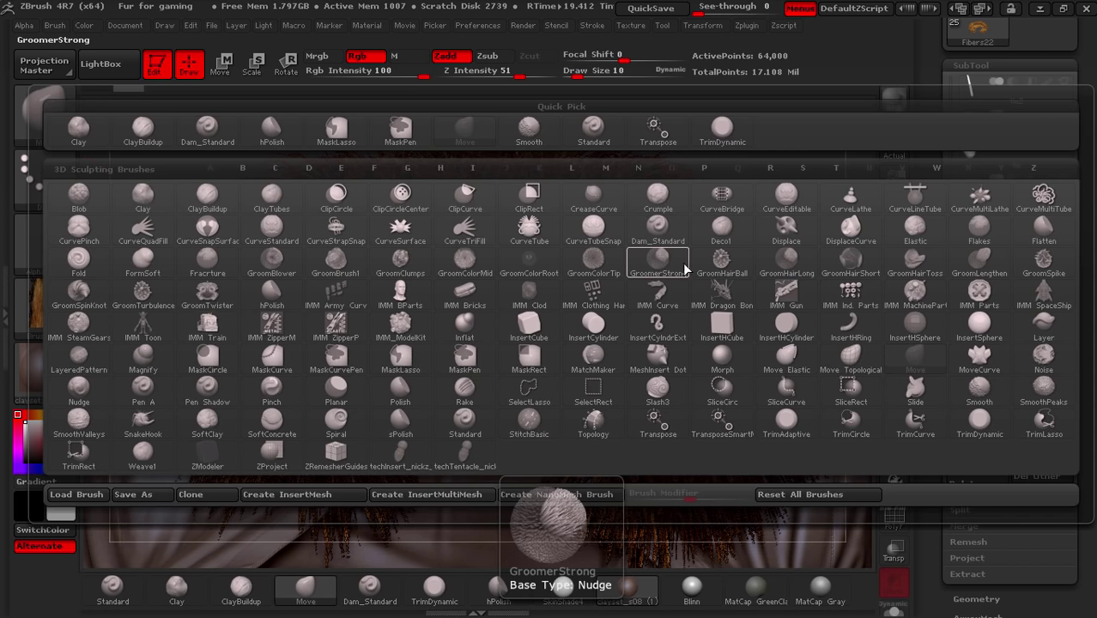
click(910, 267)
right_drag(435, 242, 428, 331)
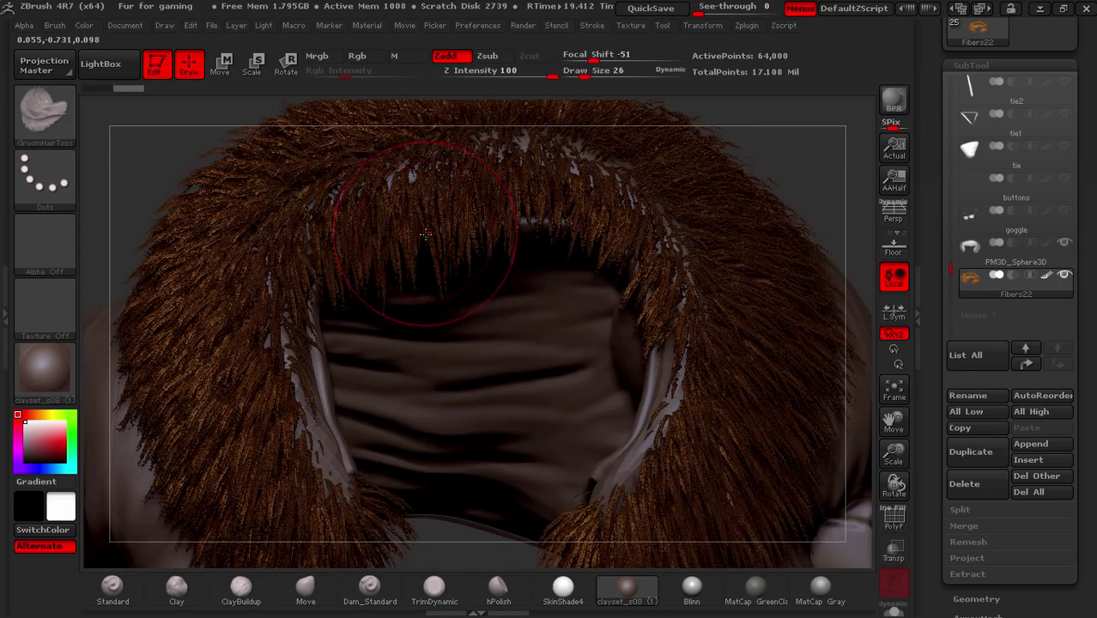
drag(436, 232, 427, 164)
drag(399, 232, 395, 172)
alt+right_drag(538, 300, 514, 408)
drag(514, 287, 515, 236)
drag(630, 264, 668, 245)
right_drag(657, 283, 720, 331)
drag(628, 333, 691, 314)
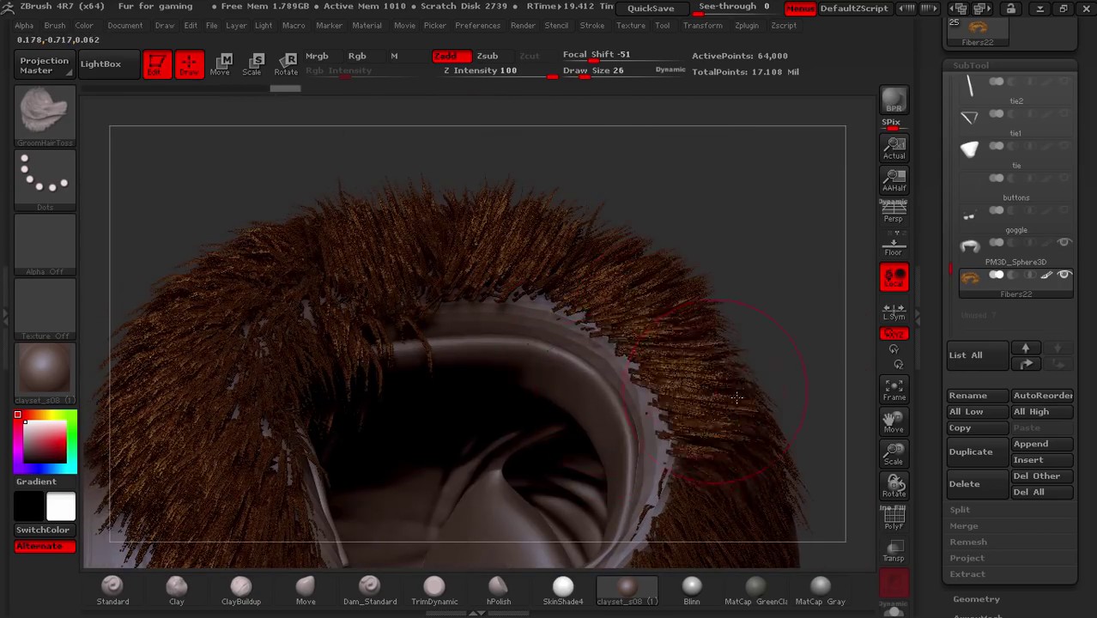
Comb the fur away from the opening along the collar's other side and down to its front end.
right_drag(687, 410, 531, 406)
mouse_move(395, 309)
mouse_down()
mouse_move(339, 266)
mouse_move(288, 257)
mouse_up()
right_drag(342, 343, 338, 395)
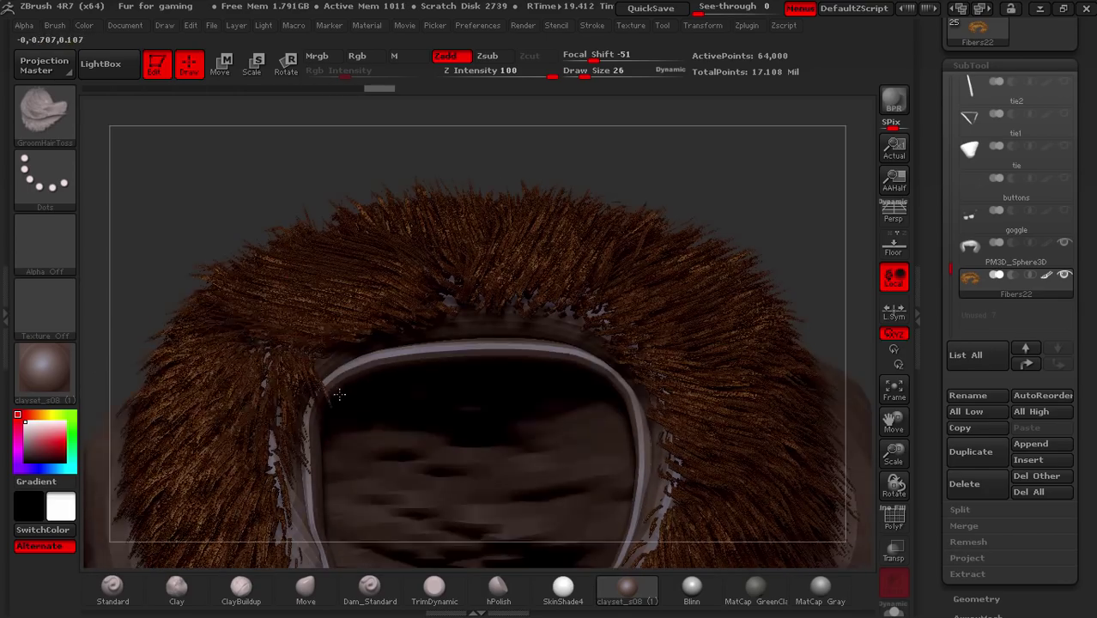
drag(331, 390, 236, 378)
drag(296, 464, 206, 455)
alt+right_drag(348, 532, 415, 322)
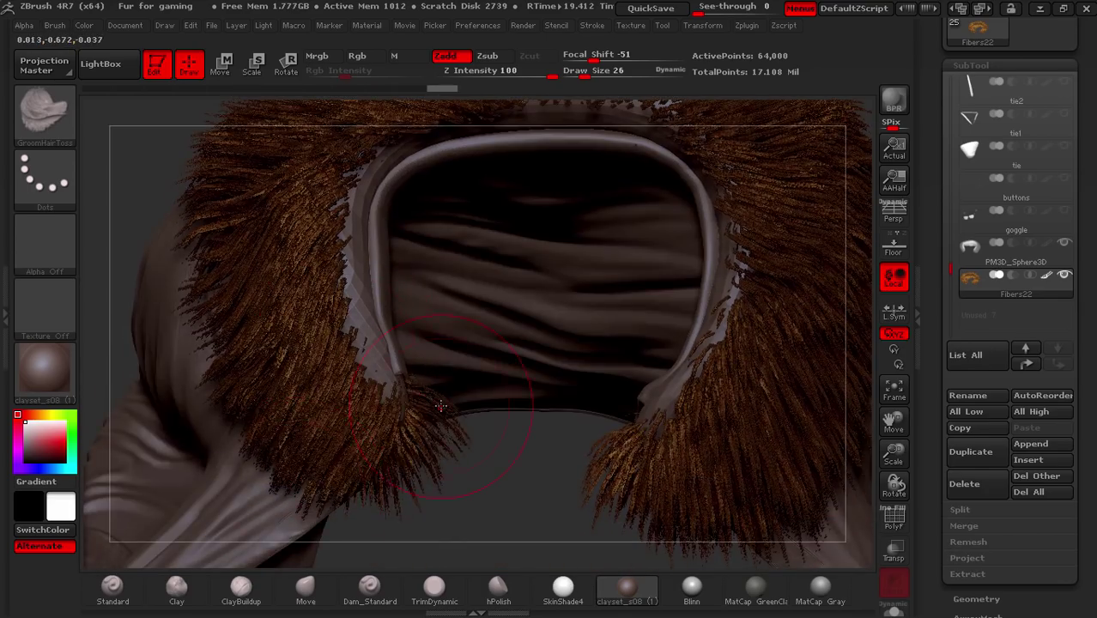
mouse_move(443, 404)
mouse_down()
mouse_move(343, 404)
mouse_move(296, 417)
mouse_up()
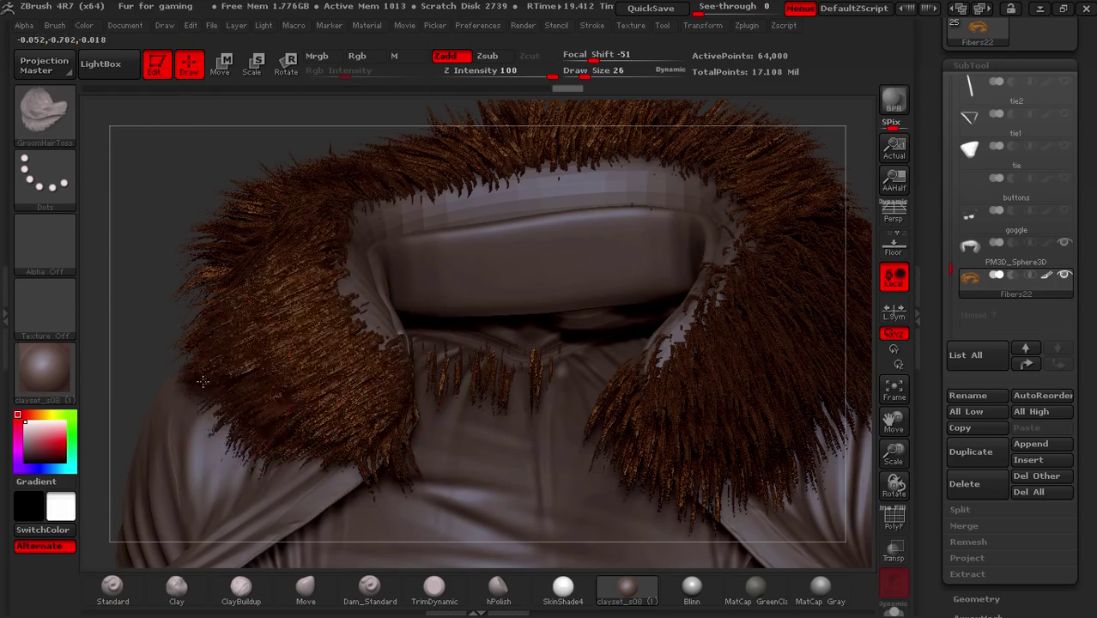
drag(208, 385, 314, 364)
Fluff the fur around the collar's front ends, sides and upper rim with the GroomBlower brush.
click(60, 116)
click(463, 263)
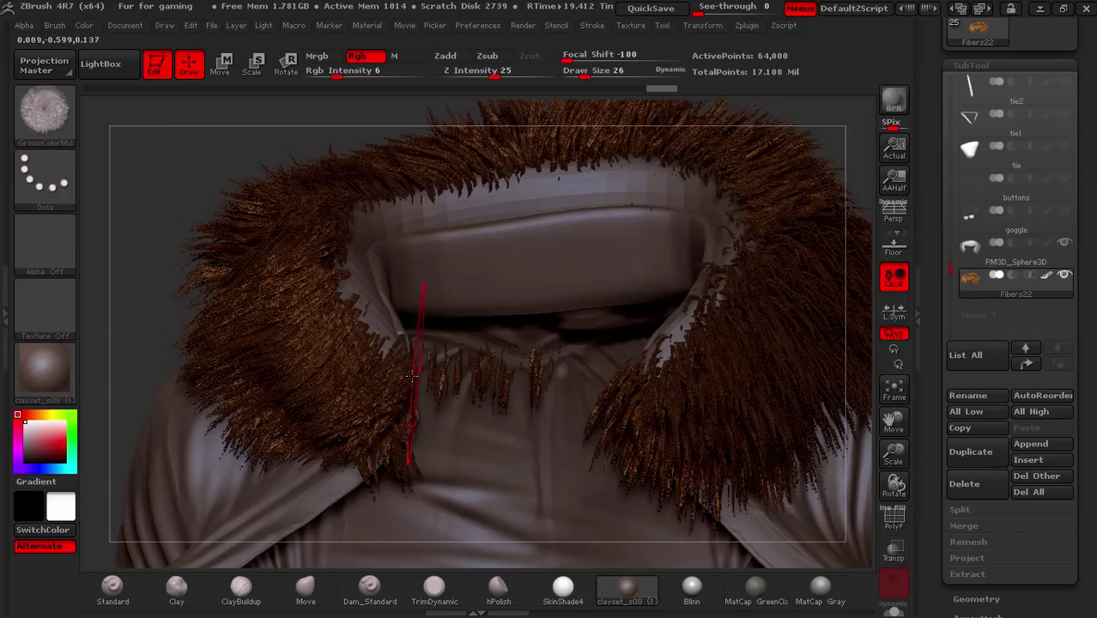
click(45, 114)
click(358, 323)
mouse_move(344, 330)
mouse_down()
mouse_move(258, 369)
mouse_move(285, 355)
mouse_up()
drag(618, 429, 696, 334)
drag(824, 154, 635, 197)
mouse_move(772, 223)
mouse_down()
mouse_move(773, 128)
mouse_move(807, 343)
mouse_up()
drag(642, 461, 706, 506)
drag(631, 429, 686, 391)
drag(532, 387, 511, 322)
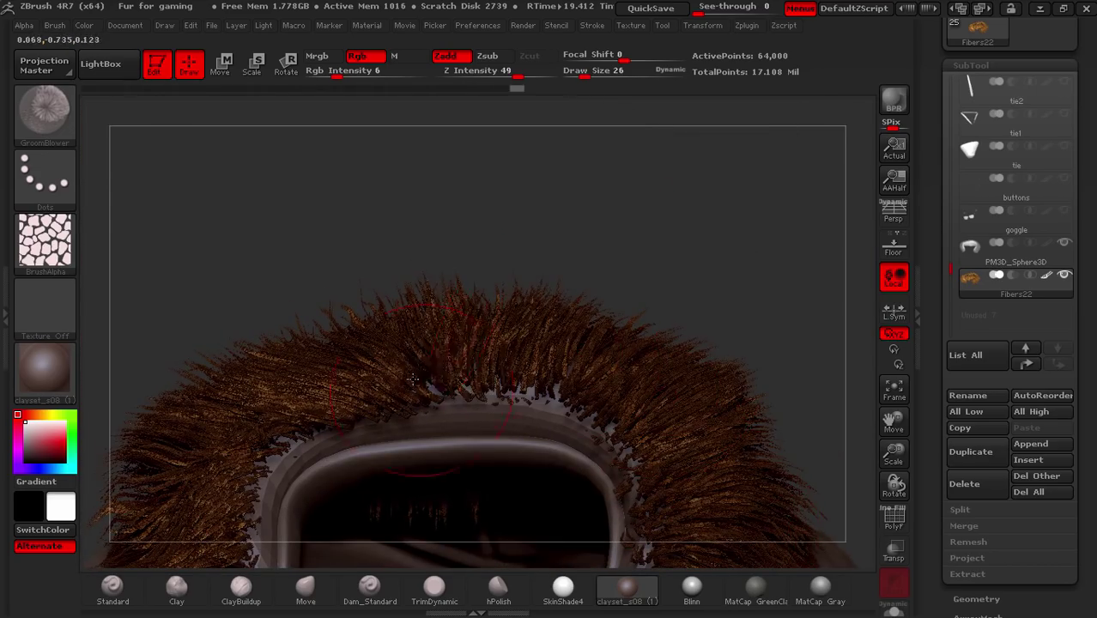
Continue fluffing the fur along the inner rim and across the back of the collar.
mouse_move(258, 448)
mouse_down()
mouse_move(181, 410)
mouse_move(229, 275)
mouse_move(448, 282)
mouse_move(721, 366)
mouse_move(601, 327)
mouse_up()
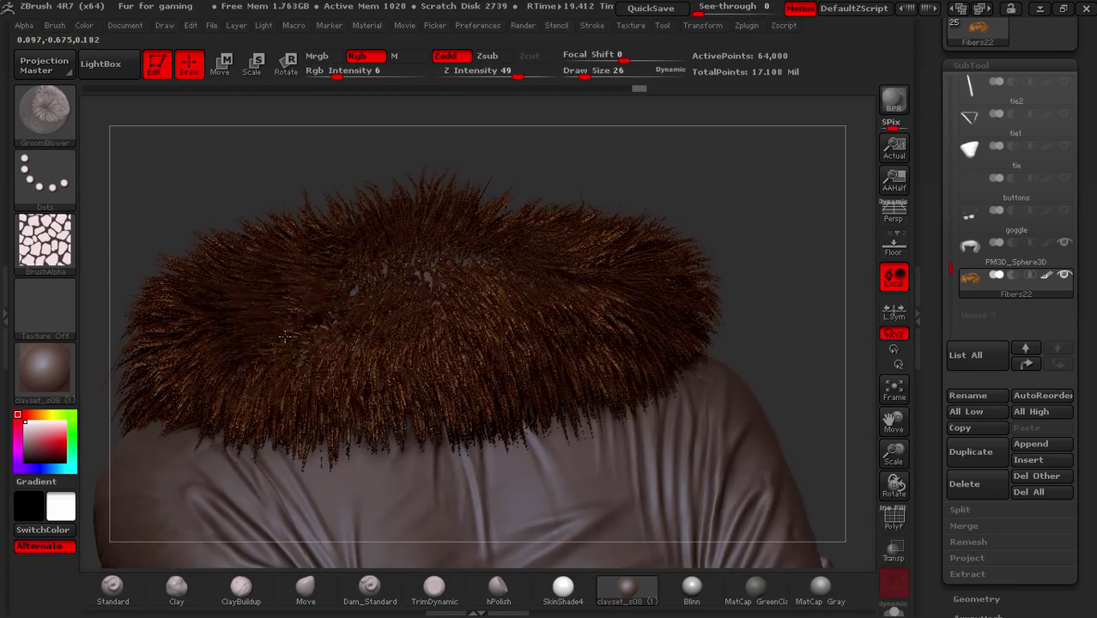
right_drag(584, 325, 601, 274)
drag(597, 261, 774, 279)
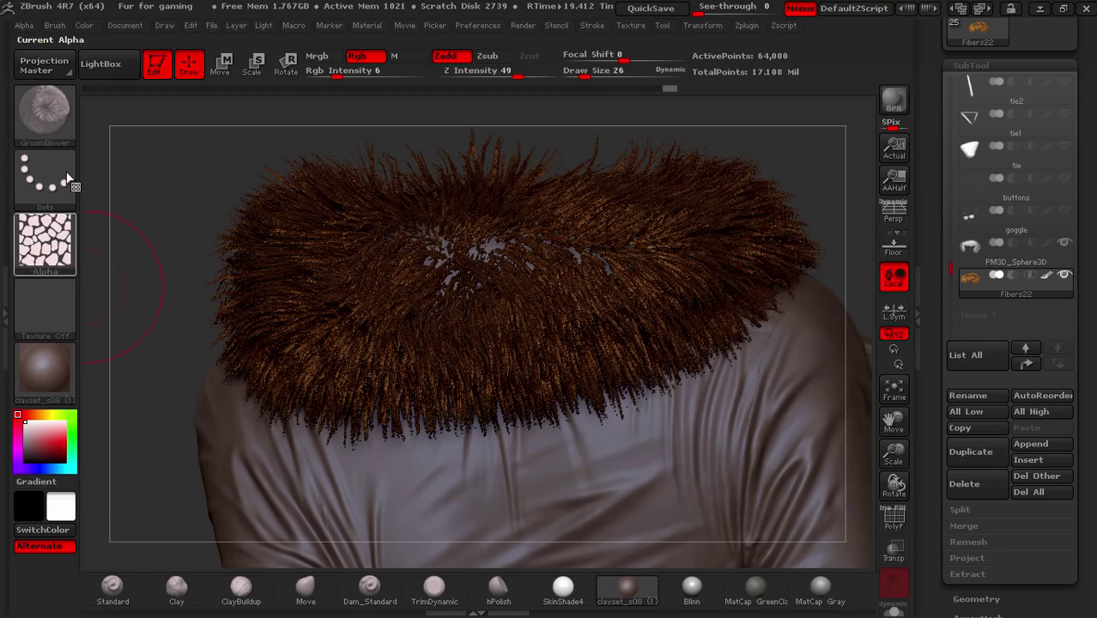
Shorten the fur along the back rim of the collar opening with the GroomHairShort brush.
click(58, 127)
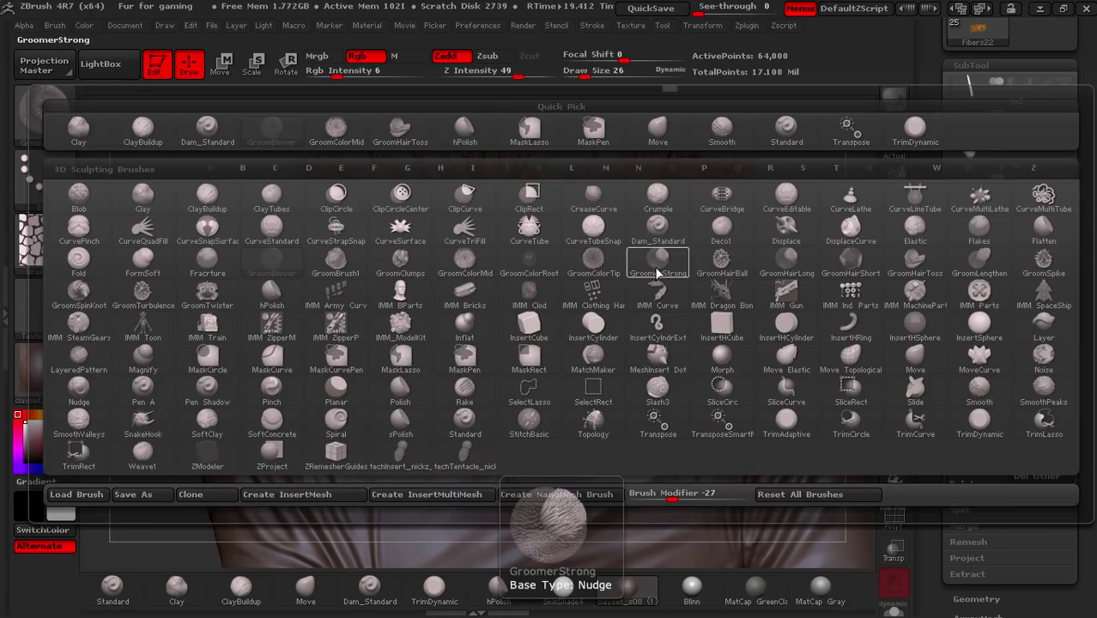
click(841, 264)
right_drag(601, 284, 567, 206)
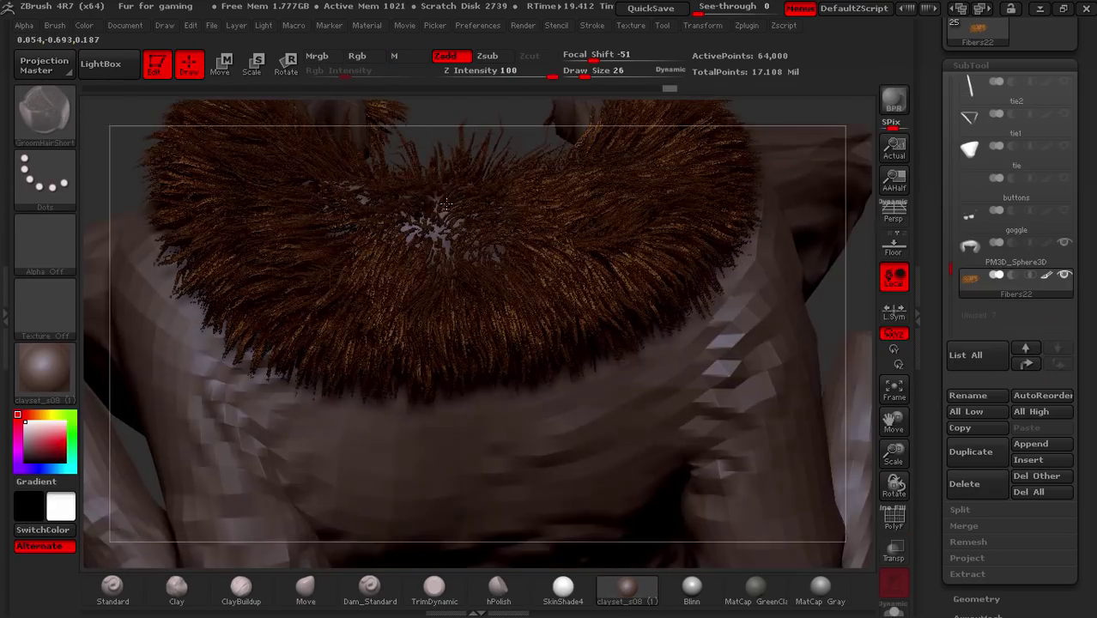
mouse_move(472, 232)
mouse_down()
mouse_move(564, 220)
mouse_move(631, 165)
mouse_up()
drag(343, 222, 442, 253)
right_drag(481, 258, 532, 344)
Trim the fur around the inner rim on both sides of the collar opening.
drag(713, 369, 579, 404)
right_drag(550, 292, 499, 327)
mouse_move(500, 327)
mouse_down()
mouse_move(603, 337)
mouse_move(563, 247)
mouse_up()
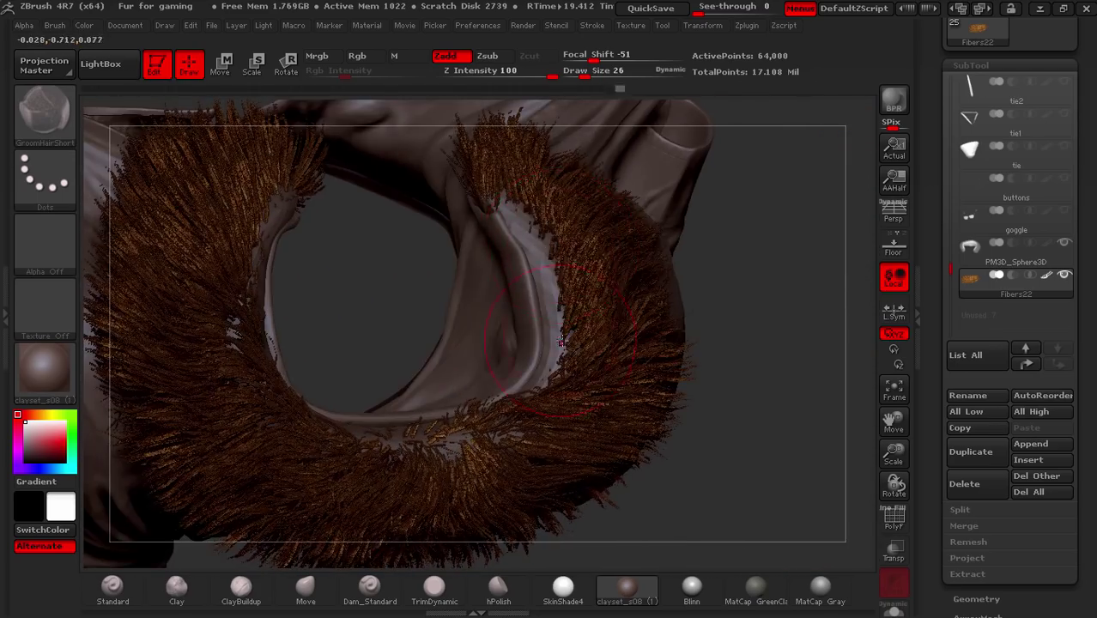
mouse_move(415, 429)
mouse_down()
mouse_move(353, 438)
mouse_move(257, 429)
mouse_up()
drag(373, 343, 421, 201)
Shorten the overhanging fur along the collar's two front ends and their inner edges.
right_drag(344, 404, 434, 428)
mouse_move(433, 428)
mouse_down()
mouse_move(645, 334)
mouse_move(606, 373)
mouse_up()
drag(540, 296, 582, 354)
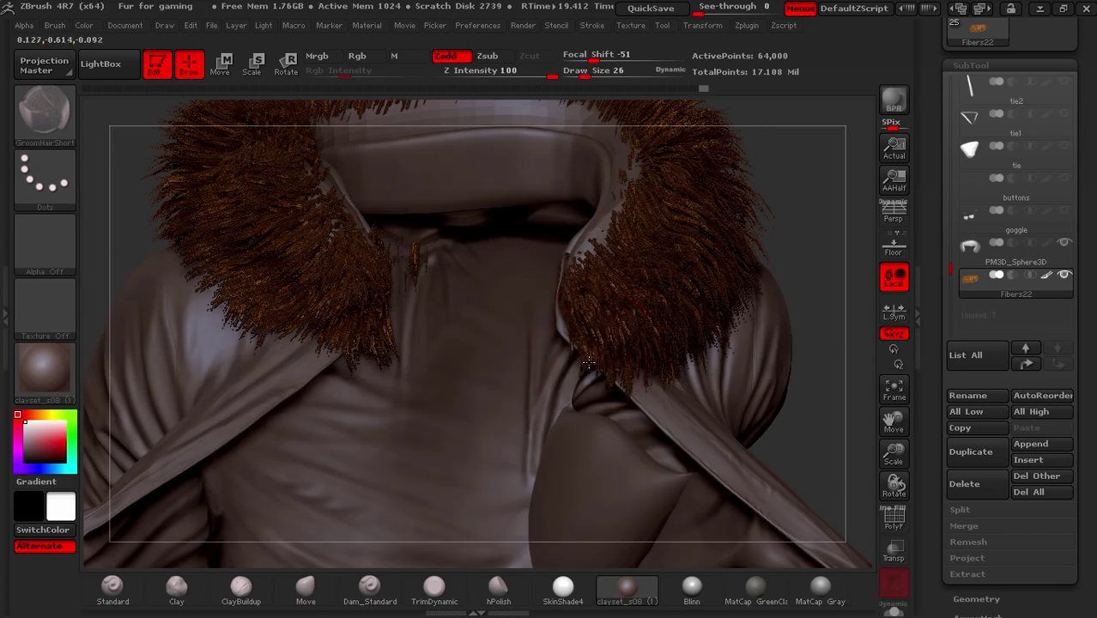
drag(582, 313, 614, 361)
mouse_move(465, 306)
mouse_down()
mouse_move(323, 258)
mouse_move(261, 309)
mouse_up()
drag(315, 206, 288, 279)
drag(305, 236, 264, 296)
alt+right_drag(520, 202, 604, 351)
drag(605, 352, 318, 275)
Comb the fur along the collar's back inner rim and down one side with the GroomBrush1 brush.
click(44, 112)
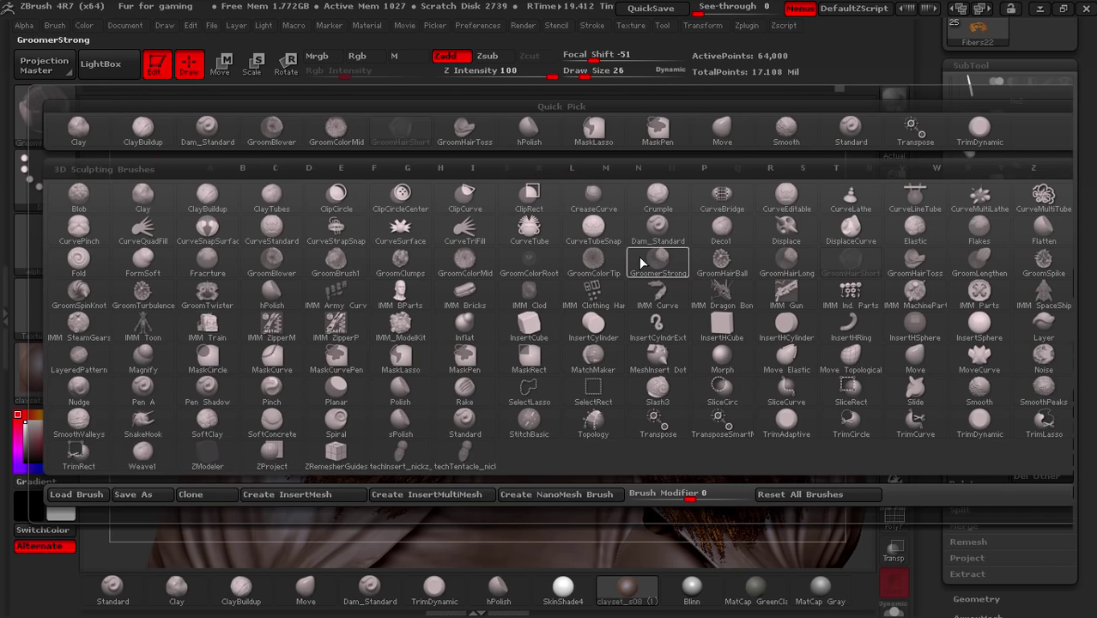
click(336, 271)
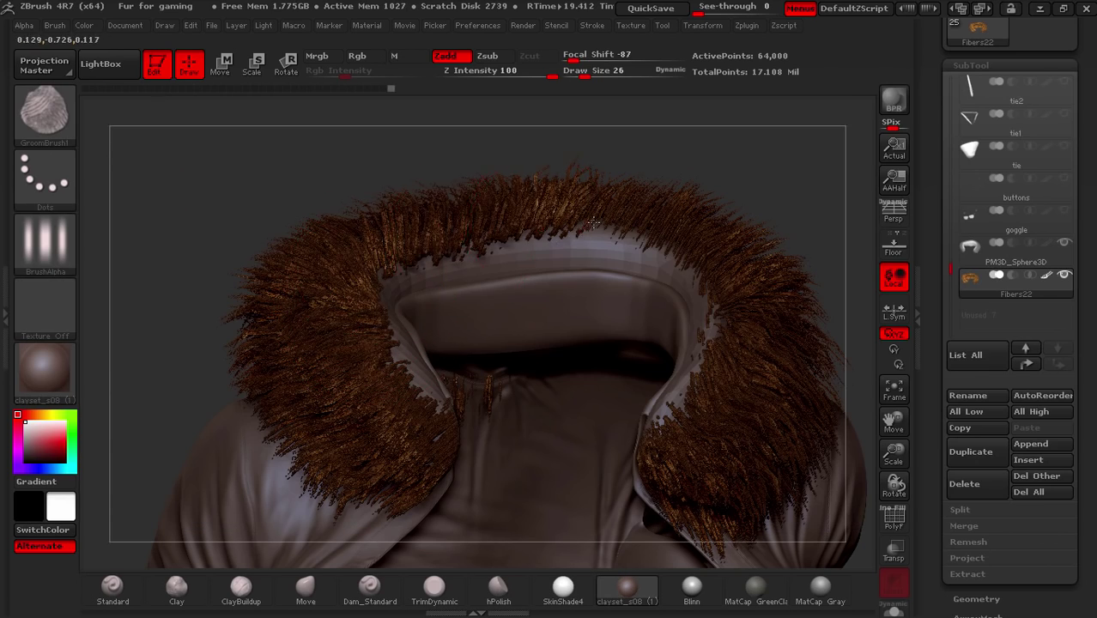
drag(613, 220, 711, 301)
mouse_move(721, 335)
right_down()
mouse_move(728, 412)
mouse_move(730, 326)
right_up()
Fluff the fur on one front side of the collar and up to its back rim with the GroomBlower brush.
click(44, 133)
click(202, 236)
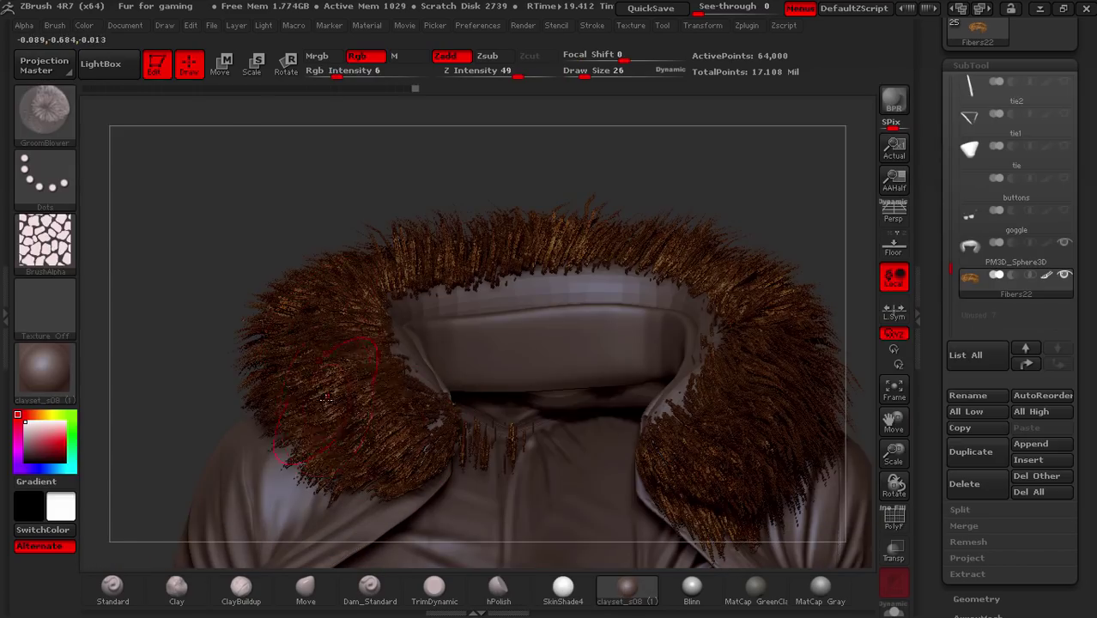
drag(324, 395, 335, 350)
right_drag(345, 314, 378, 364)
drag(348, 343, 382, 275)
right_drag(393, 259, 345, 261)
mouse_move(345, 262)
mouse_down()
mouse_move(395, 182)
mouse_move(438, 153)
mouse_up()
Fluff the fur from the back of the collar down its opposite side to the front end.
mouse_move(438, 153)
right_down()
mouse_move(446, 206)
mouse_move(523, 231)
right_up()
mouse_move(546, 236)
mouse_down()
mouse_move(597, 279)
mouse_move(665, 438)
mouse_move(666, 481)
mouse_up()
mouse_move(665, 481)
right_down()
mouse_move(684, 378)
mouse_move(601, 363)
mouse_move(674, 301)
mouse_move(692, 362)
mouse_move(724, 315)
right_up()
drag(724, 315, 721, 360)
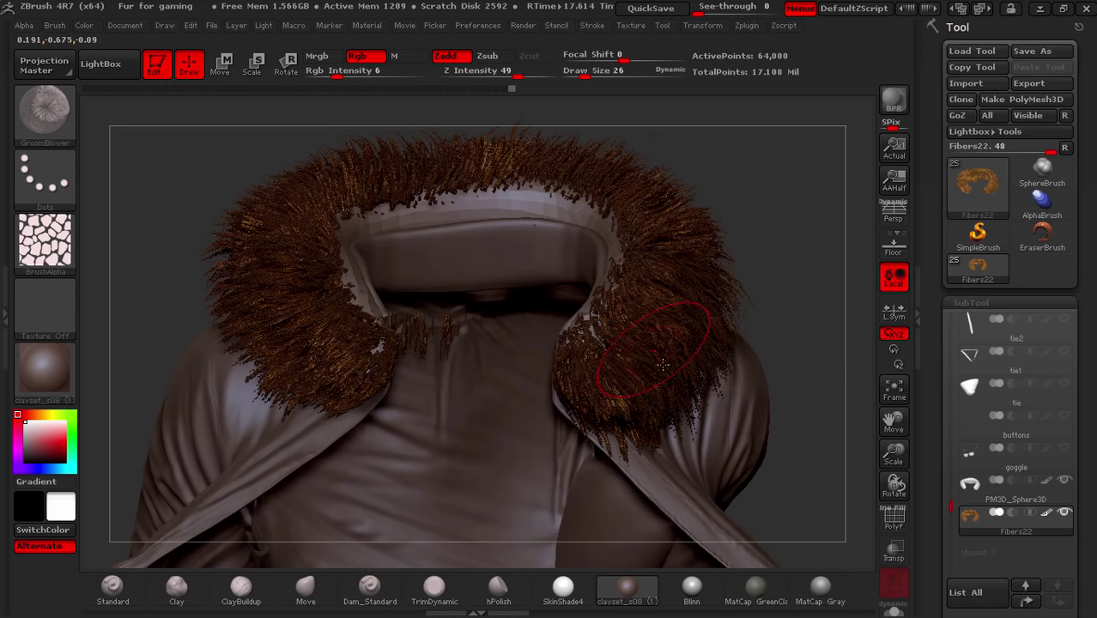
drag(697, 326, 464, 339)
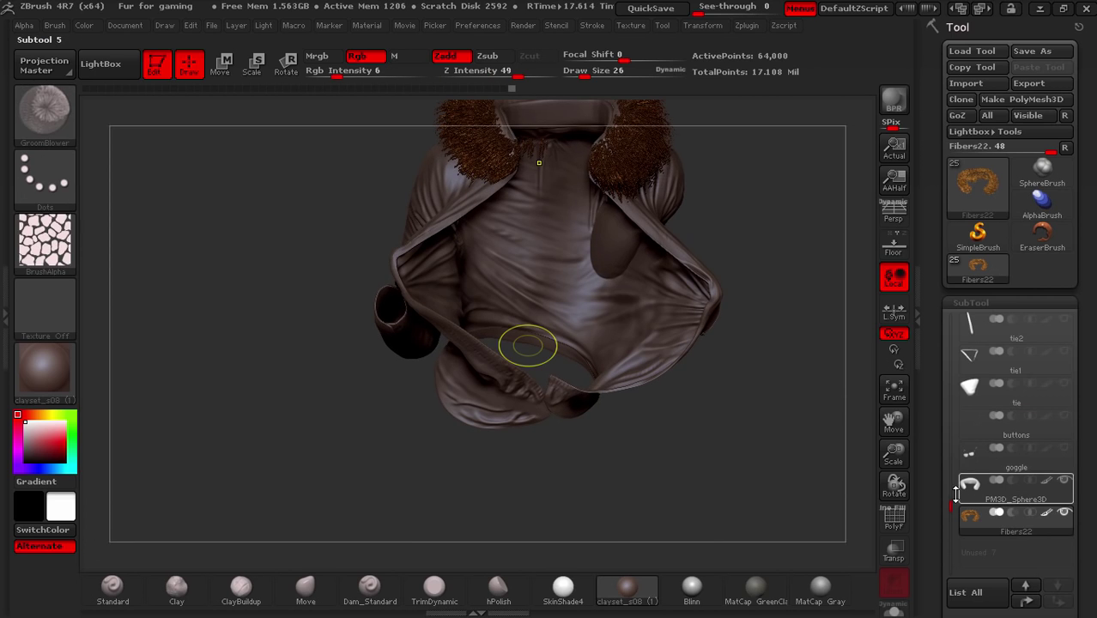
Show all of the character's subtools, select shoes1, and inspect the fur collar on the complete figure.
drag(954, 494, 948, 403)
click(986, 404)
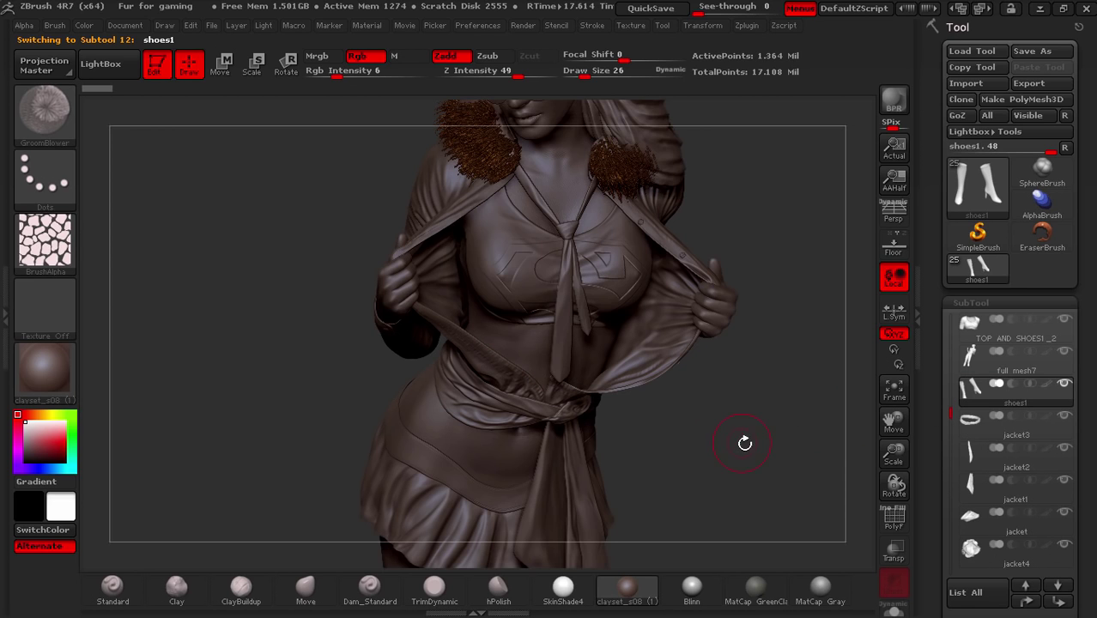
alt+drag(741, 443, 521, 249)
ctrl+right_drag(456, 291, 608, 241)
ctrl+right_drag(638, 289, 523, 309)
right_drag(575, 189, 622, 172)
alt+right_drag(608, 267, 653, 550)
alt+drag(631, 317, 654, 372)
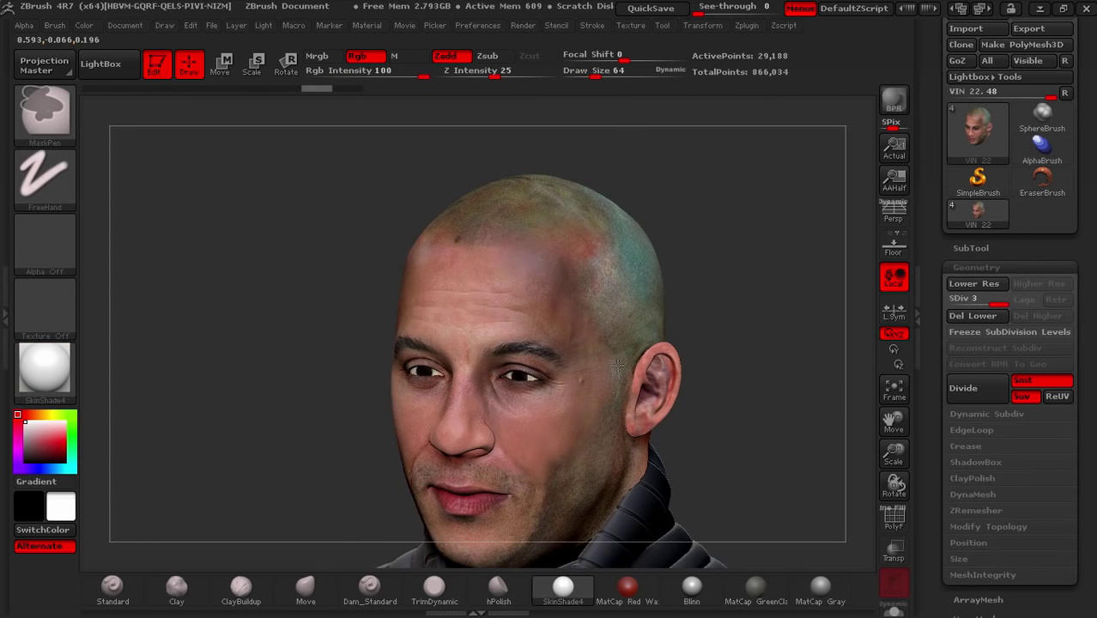
On the man's head, mask the hair area at the temple, above the ear and around the nape.
mouse_move(772, 419)
mouse_down()
mouse_move(684, 421)
mouse_move(690, 468)
mouse_up()
ctrl+right_drag(403, 232, 378, 262)
ctrl+drag(370, 265, 406, 263)
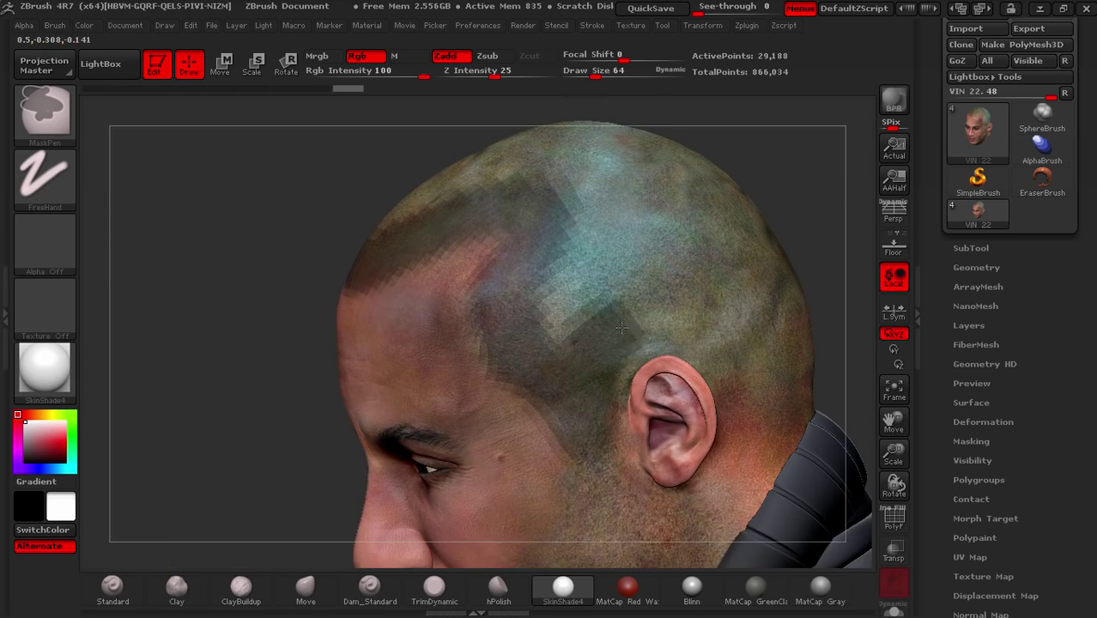
mouse_move(670, 326)
mouse_down()
mouse_move(773, 344)
mouse_move(971, 249)
mouse_up()
click(971, 249)
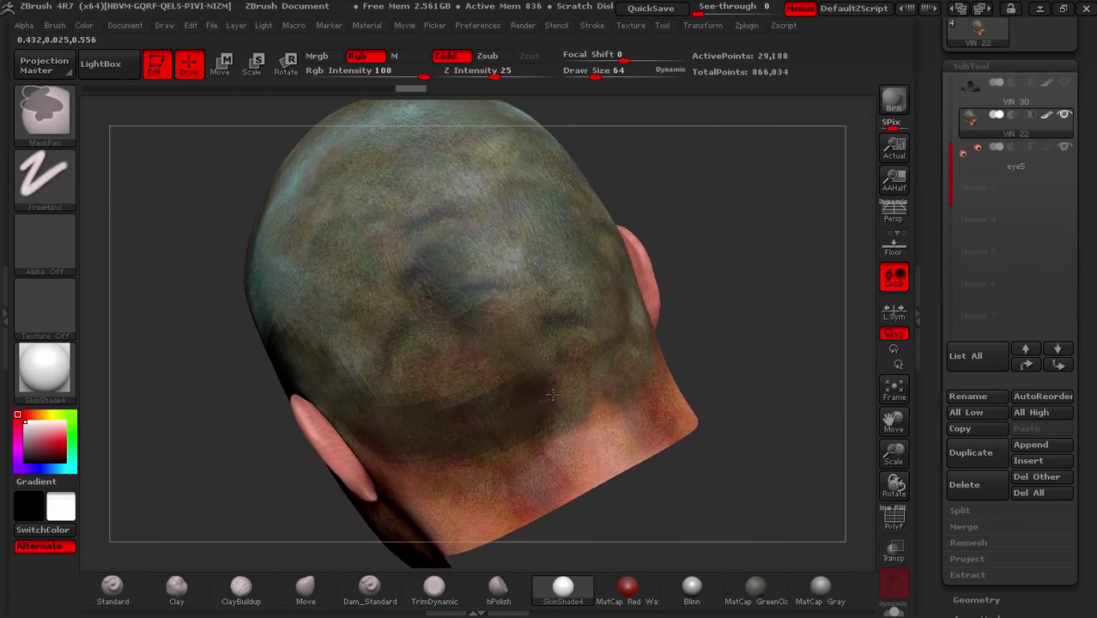
drag(796, 265, 515, 416)
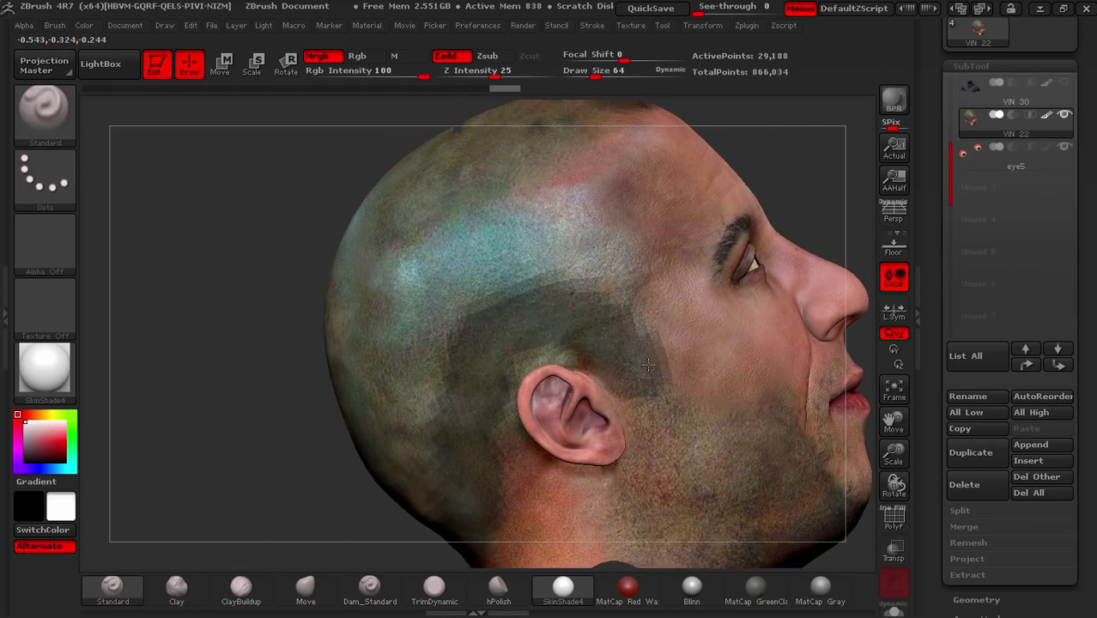
Extend the hair mask over the head's other side, the back and the crown with the MaskPen brush.
mouse_move(598, 318)
mouse_down()
mouse_move(605, 214)
mouse_move(583, 184)
mouse_up()
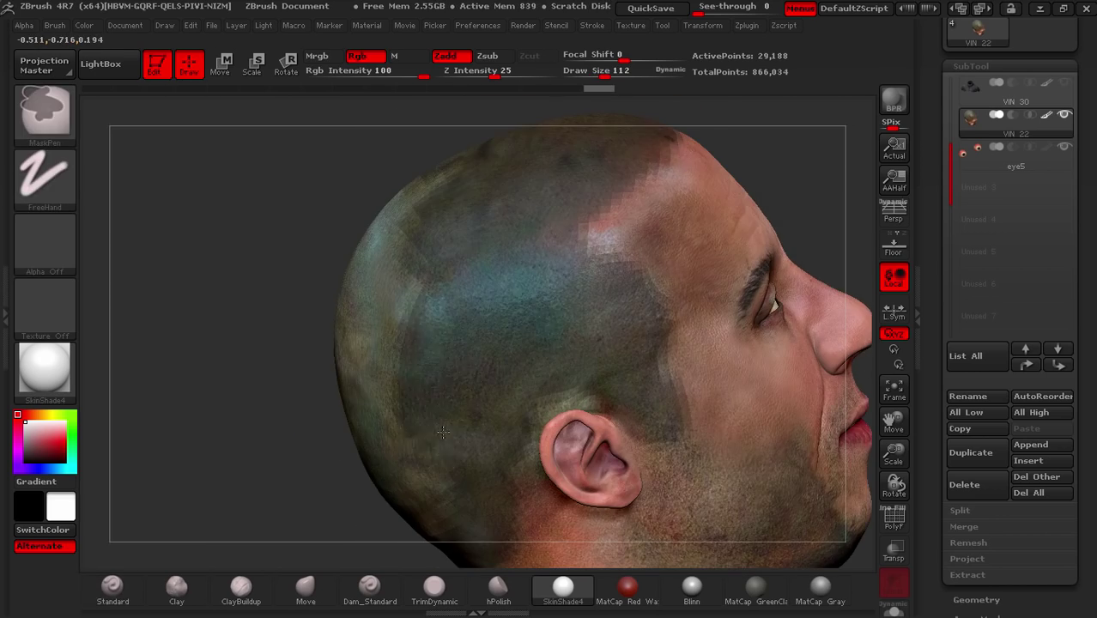
drag(515, 369, 530, 330)
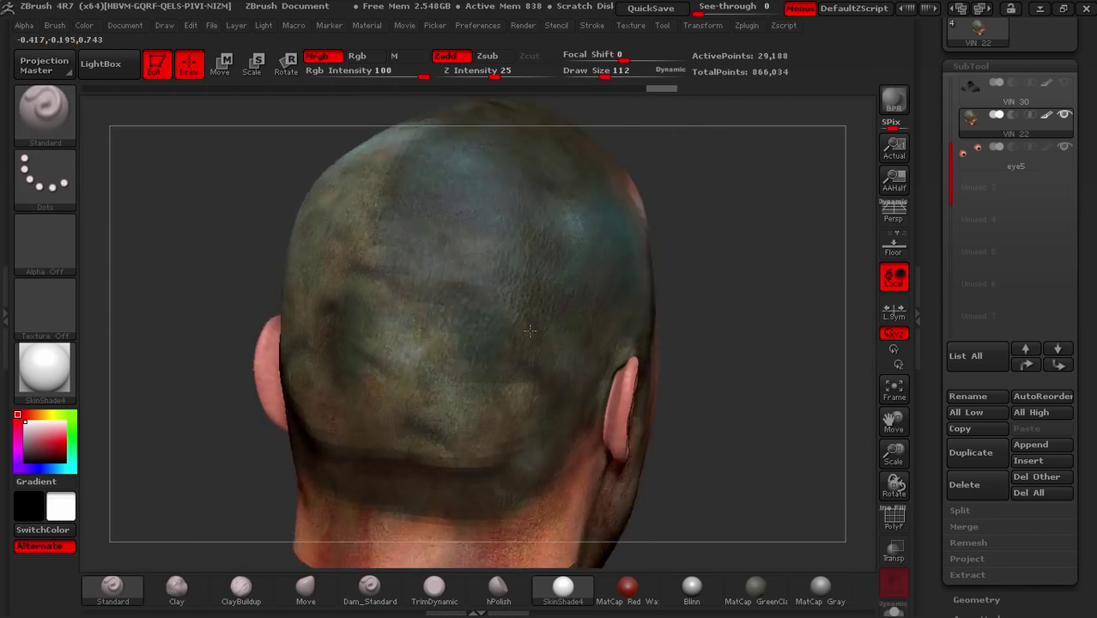
alt+right_drag(530, 331, 601, 377)
right_drag(379, 311, 378, 348)
ctrl+drag(515, 330, 436, 270)
right_drag(436, 270, 401, 309)
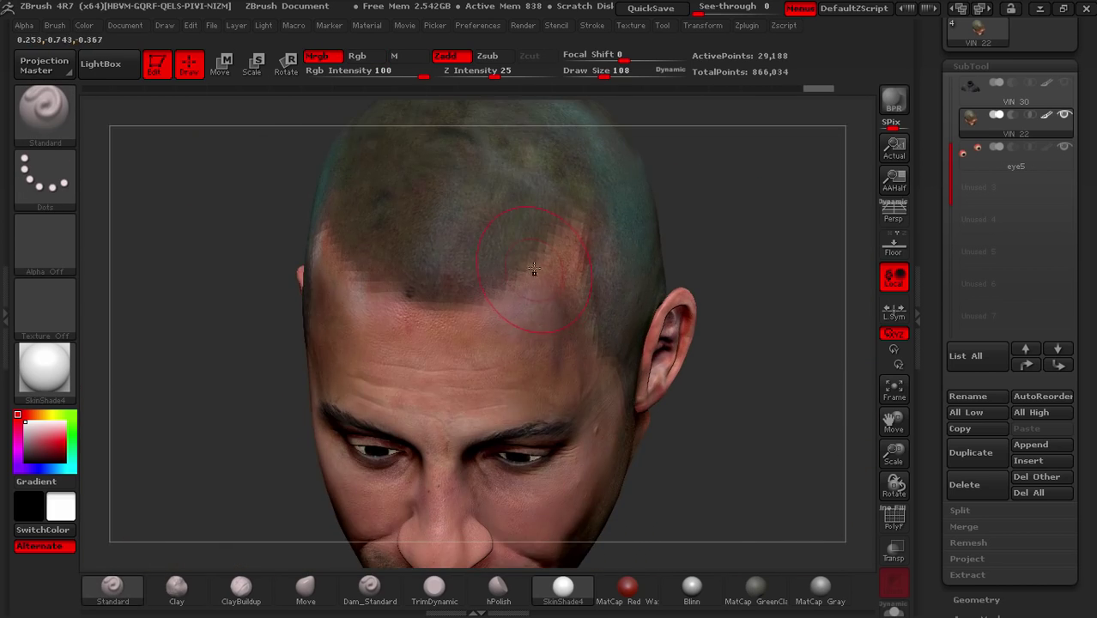
Refine the mask along the front hairline and temples with a smaller MaskPen brush, Draw Size 56.
key(space)
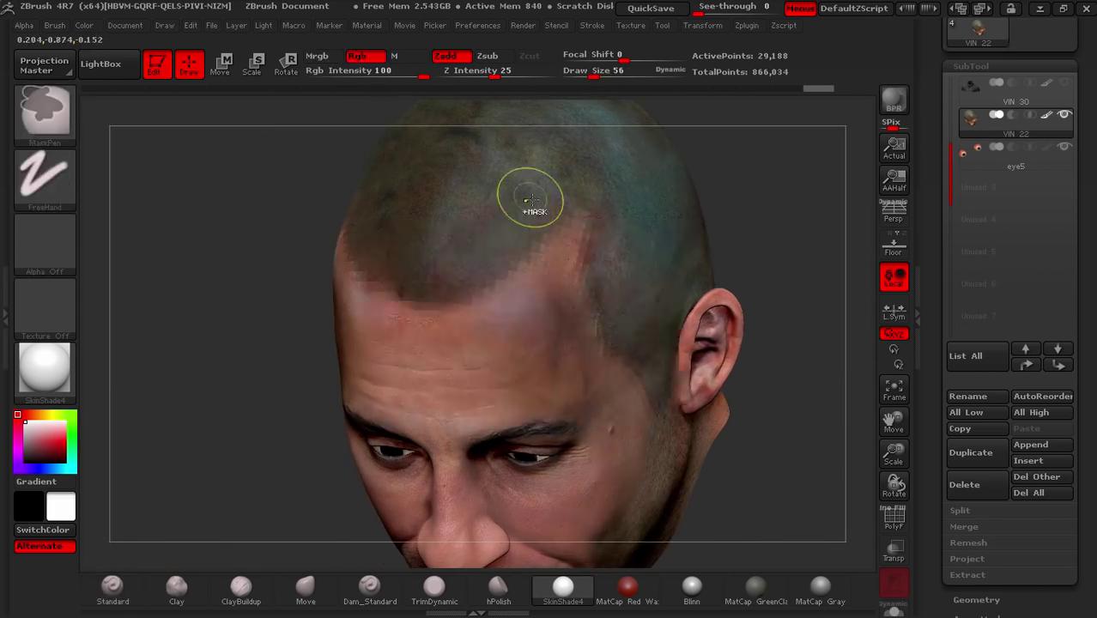
ctrl+drag(592, 223, 590, 241)
mouse_move(591, 241)
right_down()
mouse_move(678, 201)
mouse_move(714, 223)
right_up()
ctrl+drag(419, 216, 419, 240)
mouse_move(419, 241)
right_down()
mouse_move(346, 206)
mouse_move(322, 211)
right_up()
mouse_move(659, 215)
ctrl+mouse_down()
mouse_move(704, 198)
mouse_move(729, 225)
ctrl+mouse_up()
mouse_move(790, 232)
right_down()
mouse_move(789, 279)
mouse_move(747, 287)
right_up()
Preview FiberMesh hair on the masked scalp and set the fiber Length to about 197.
click(970, 67)
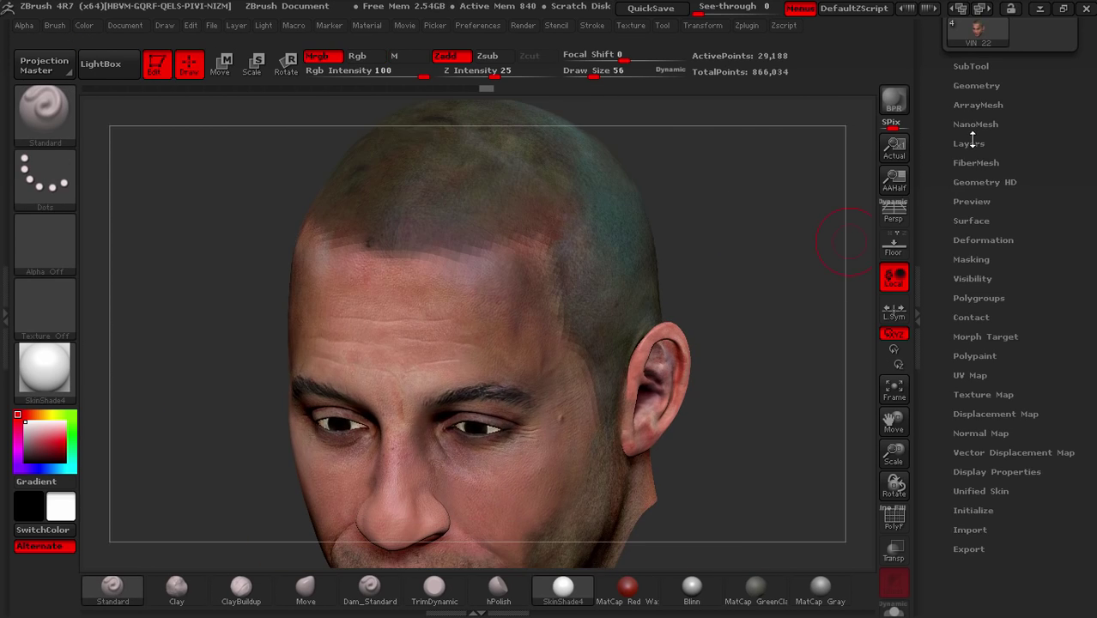
click(976, 162)
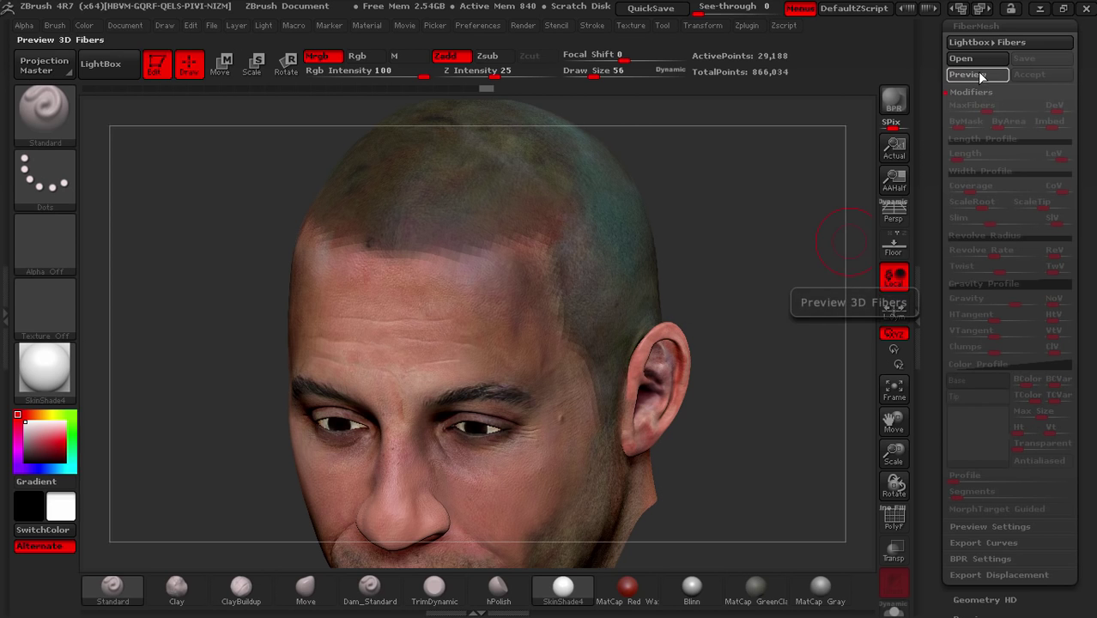
click(970, 74)
drag(765, 223, 668, 271)
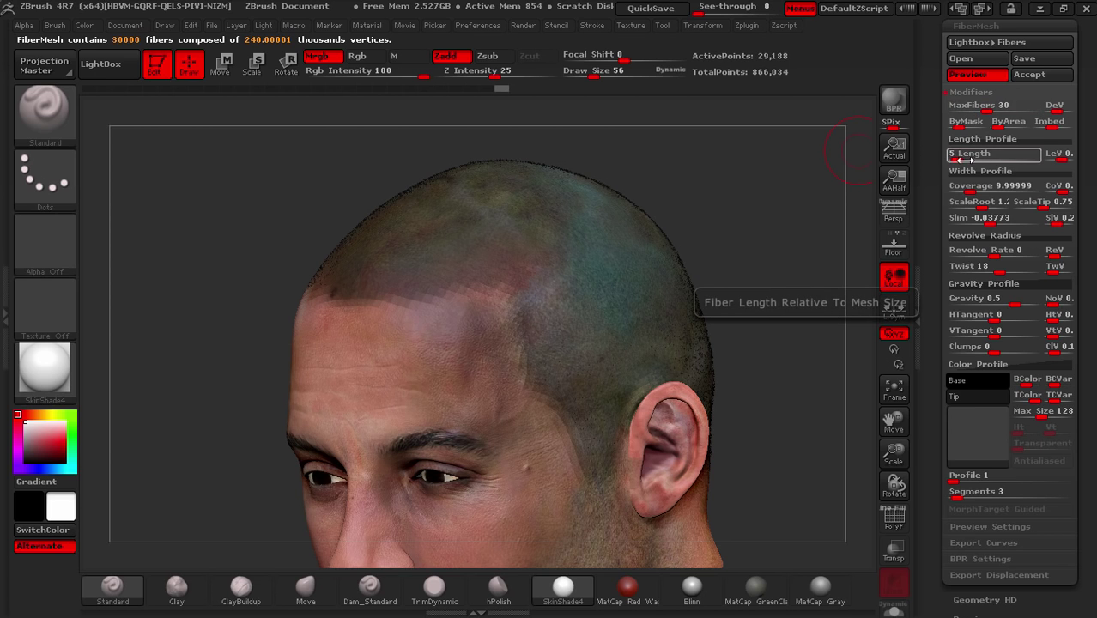
drag(958, 159, 973, 158)
drag(740, 224, 771, 241)
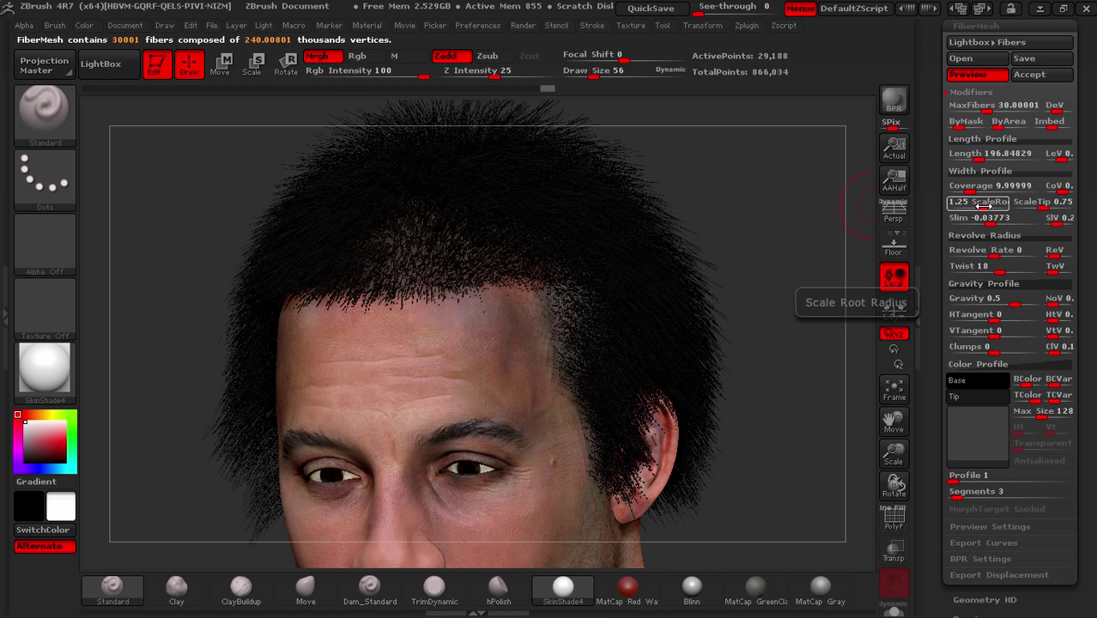
Set the fiber Coverage to 5000 to turn the thin hairs into wide strips.
click(981, 189)
text(5000)
key(Return)
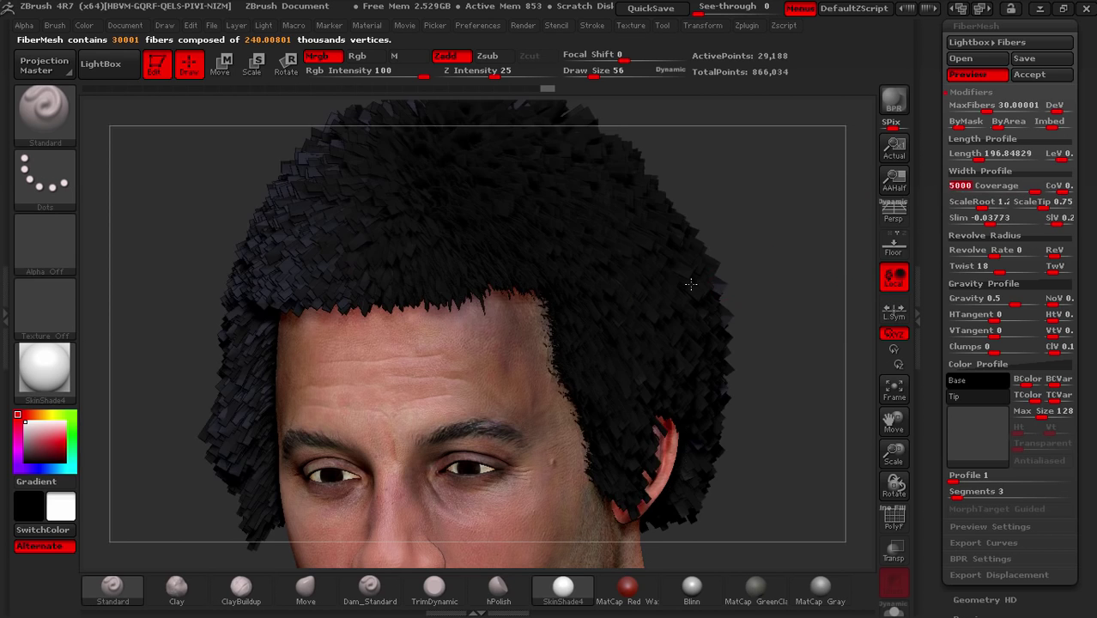
right_drag(709, 292, 638, 248)
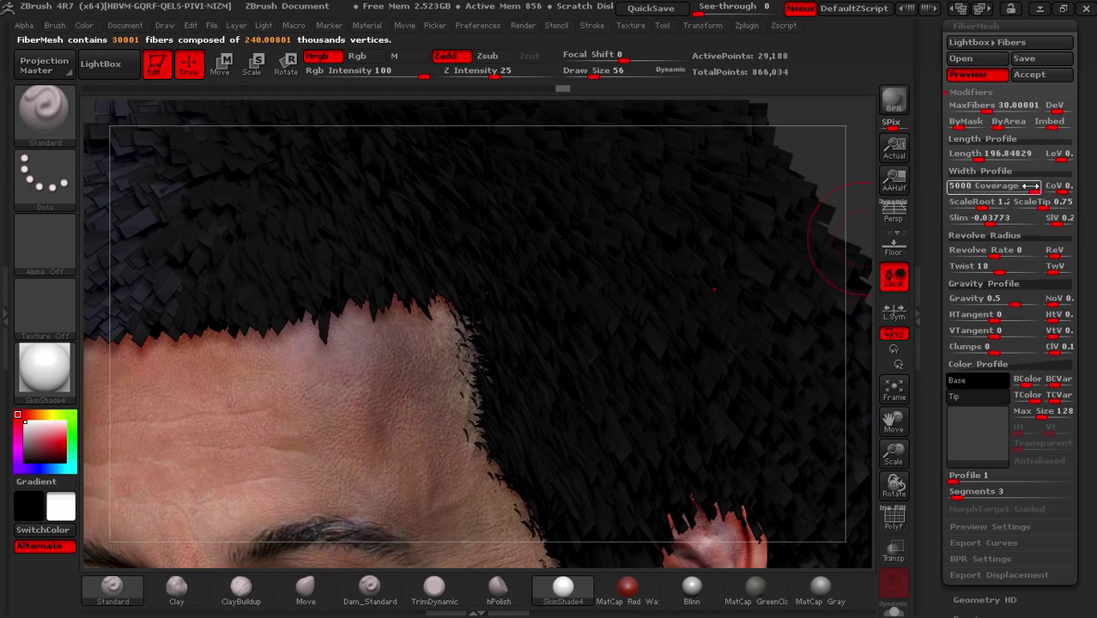
Test a fiber Slim value of about 0.9 and settle on about 0.05.
click(983, 185)
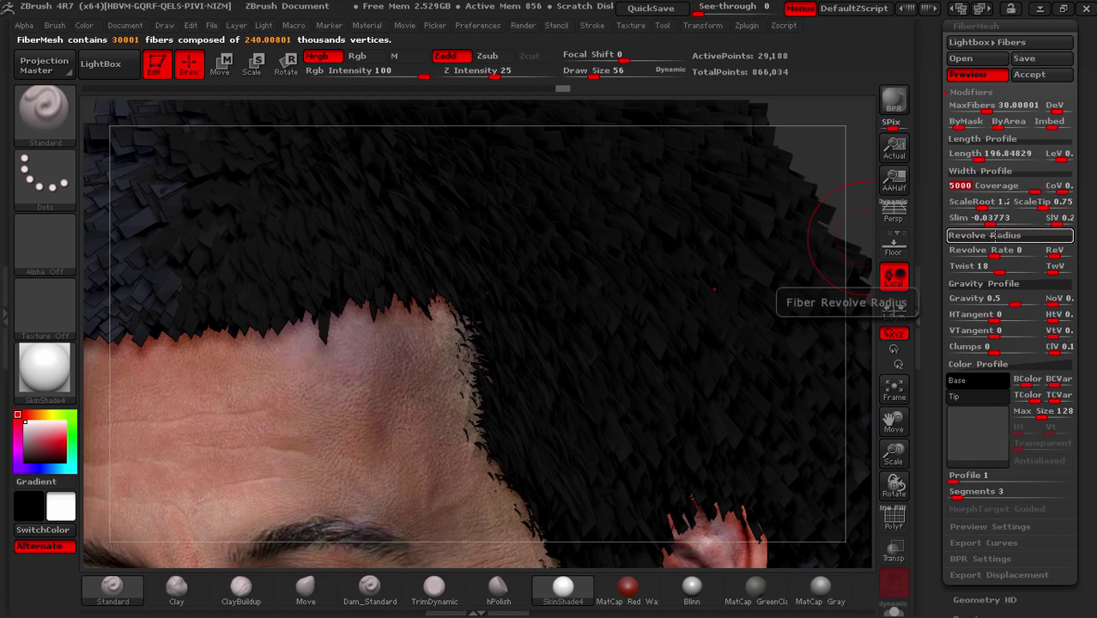
drag(1000, 221, 1032, 221)
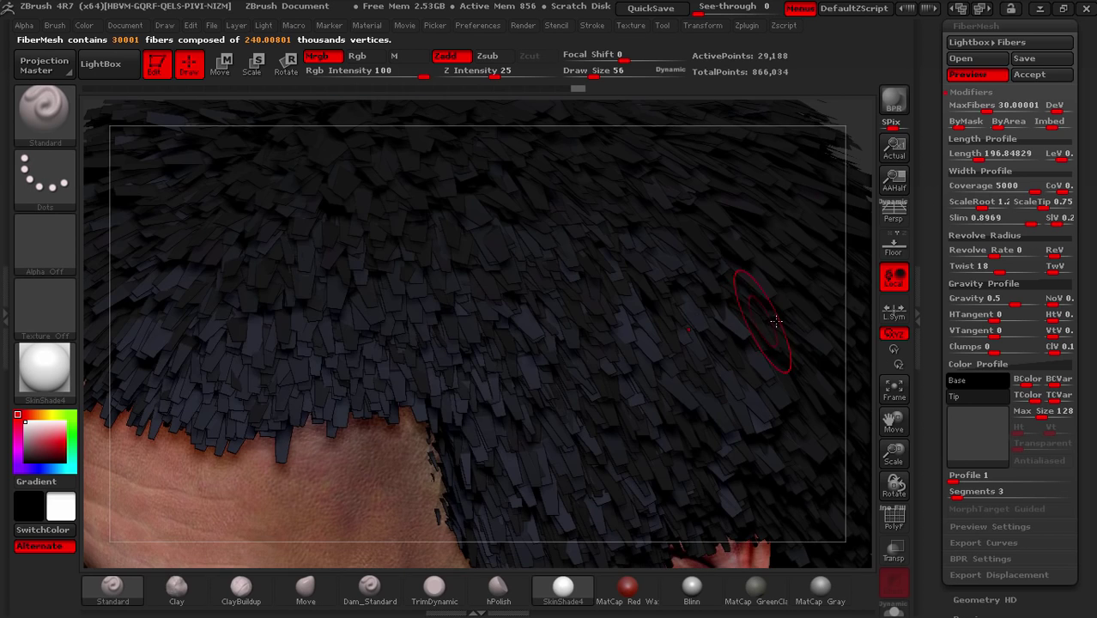
click(996, 250)
drag(1014, 225, 999, 225)
click(998, 225)
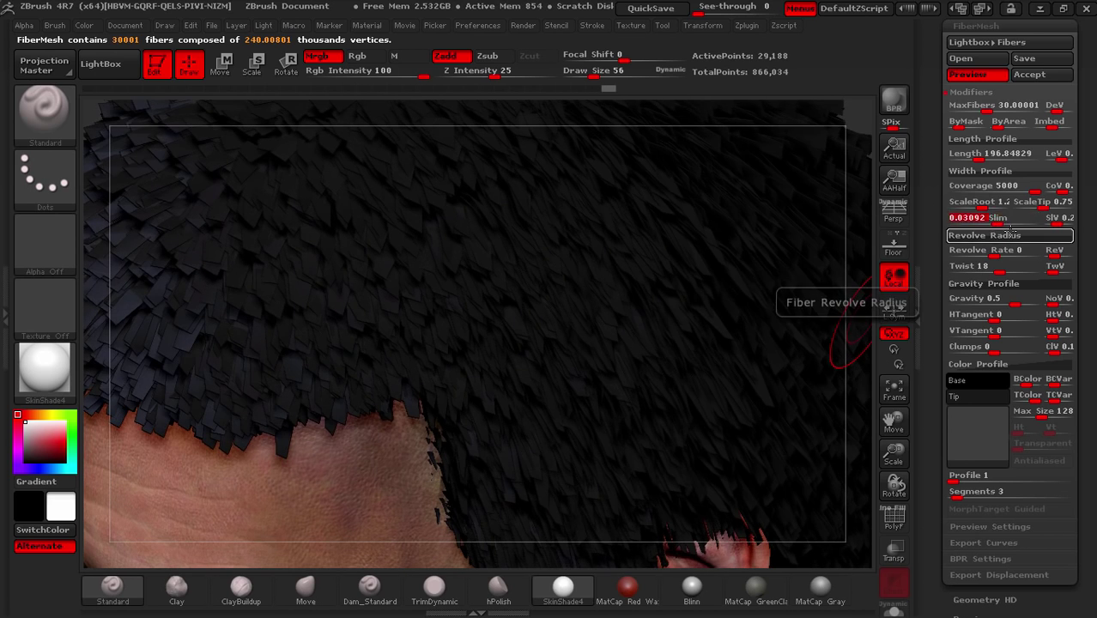
click(998, 225)
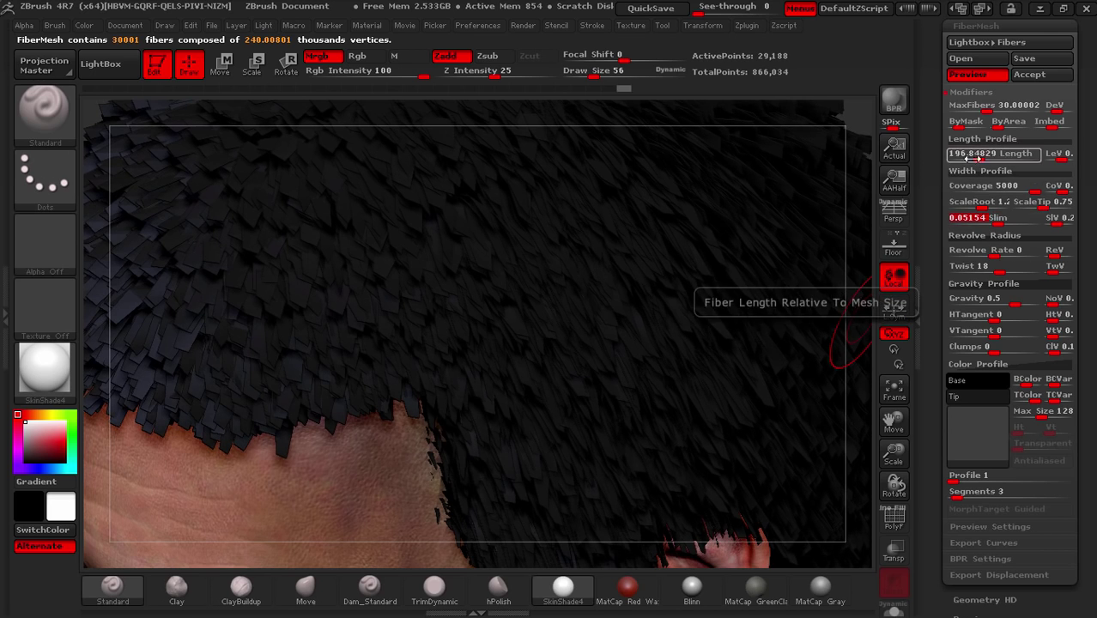
Widen the hair strips by raising both ends of the fiber Width Profile curve to about 0.8.
click(1004, 172)
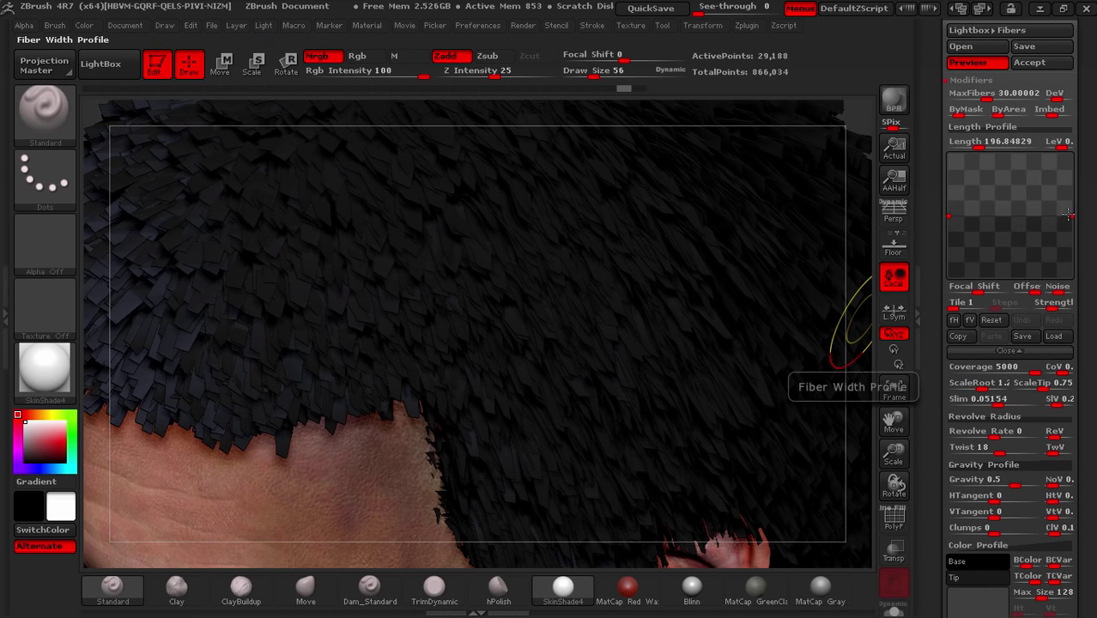
drag(1072, 216, 1069, 178)
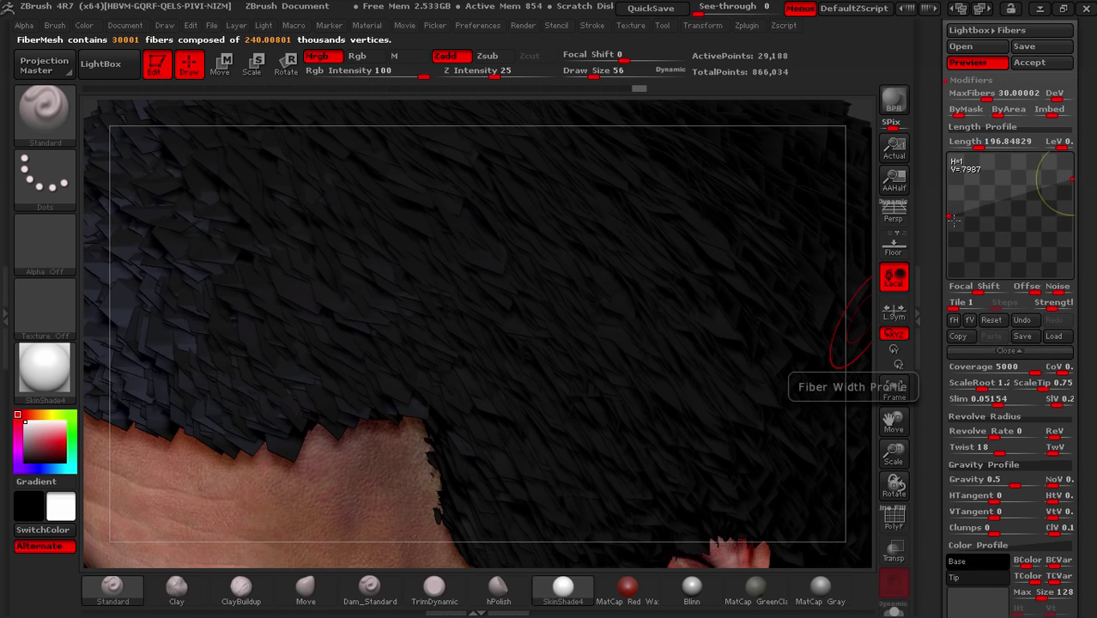
drag(951, 218, 948, 179)
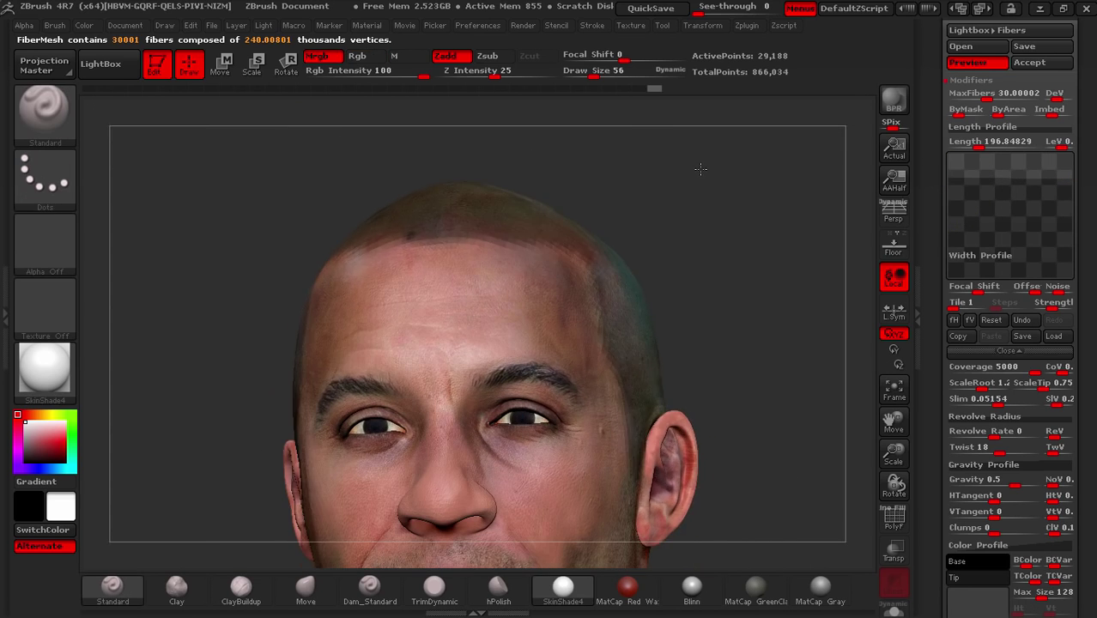
drag(768, 251, 715, 299)
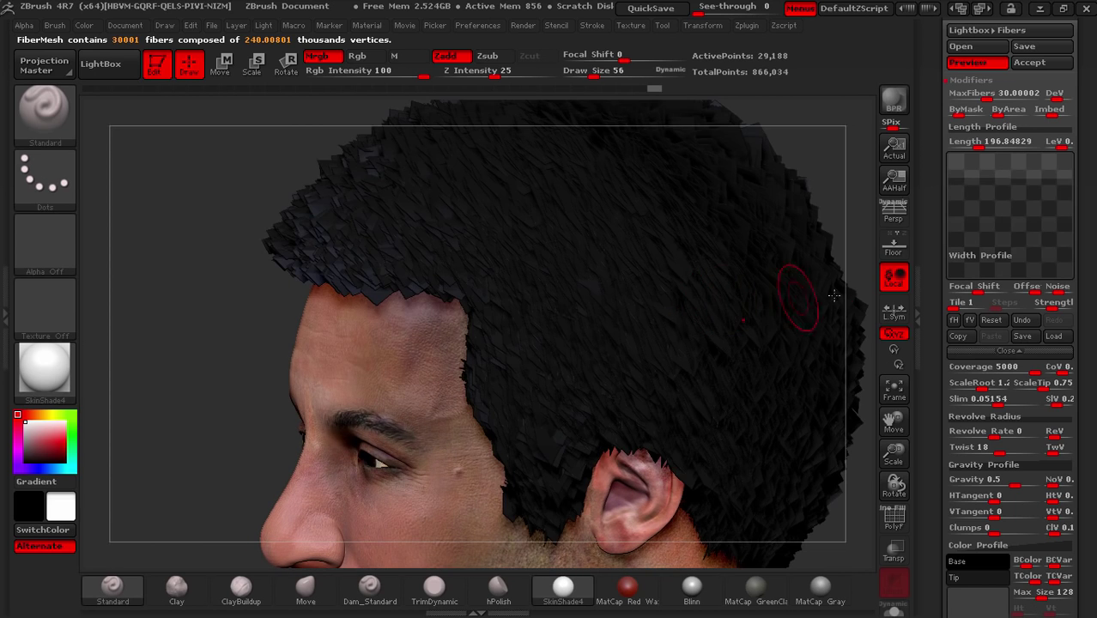
Refine the Width Profile curve with its tip end at about 0.84 and its root end slightly lower.
drag(1073, 155, 1072, 173)
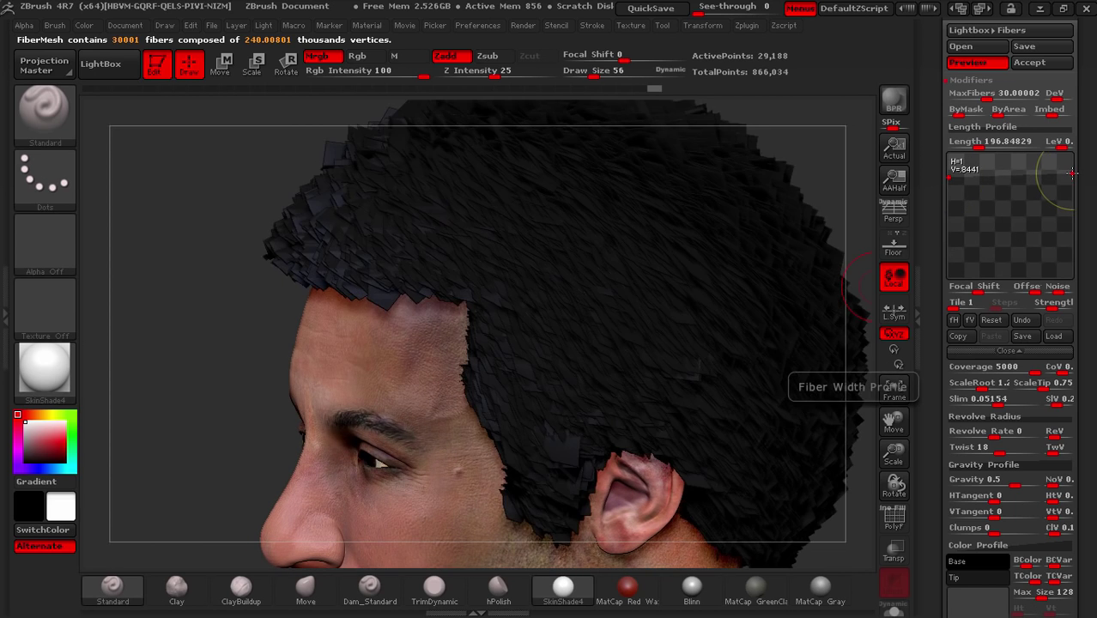
drag(948, 175, 948, 236)
mouse_move(1070, 176)
mouse_down()
mouse_move(1073, 247)
mouse_move(1072, 176)
mouse_up()
drag(940, 242, 940, 264)
drag(952, 179, 950, 183)
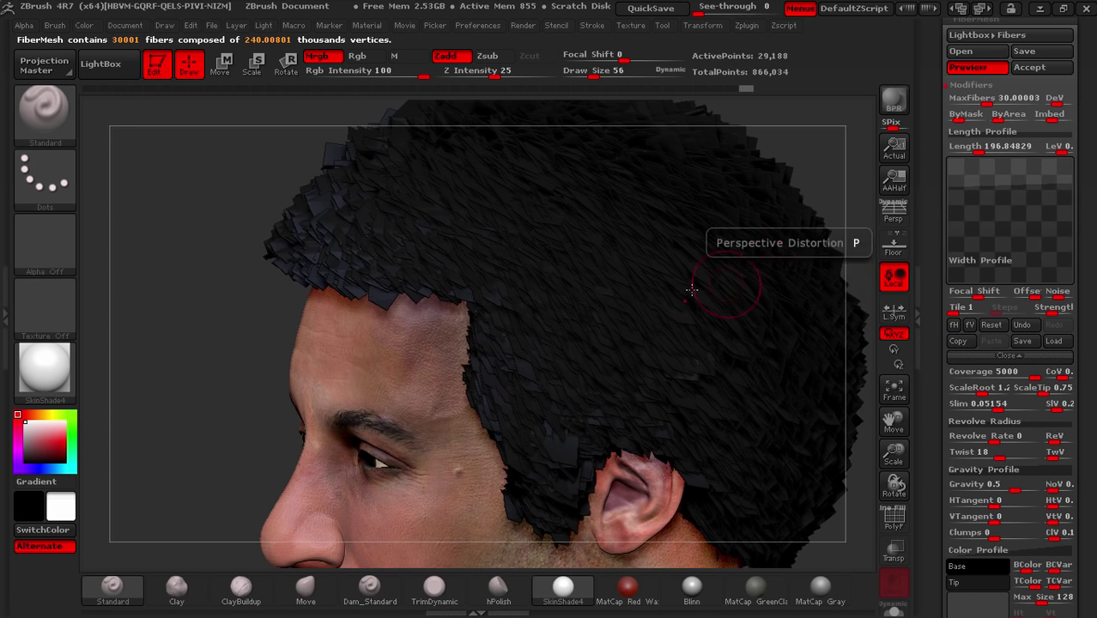
right_drag(693, 290, 755, 246)
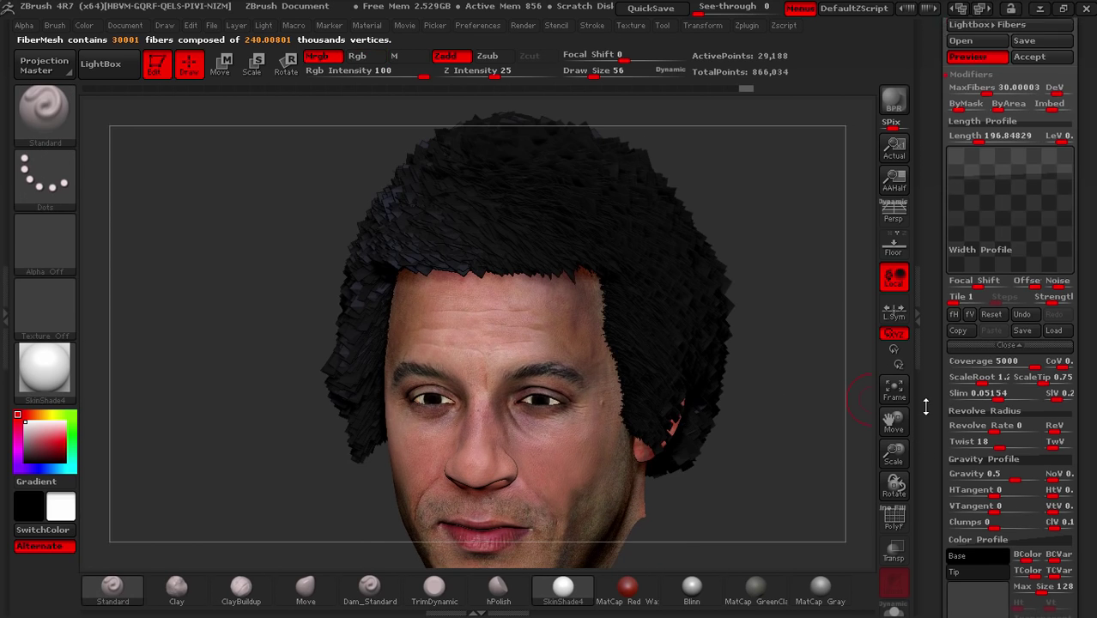
Set the fiber Gravity to about -0.96 and check the fall of the hair strips from the side and front.
scroll(995, 412, down, 3)
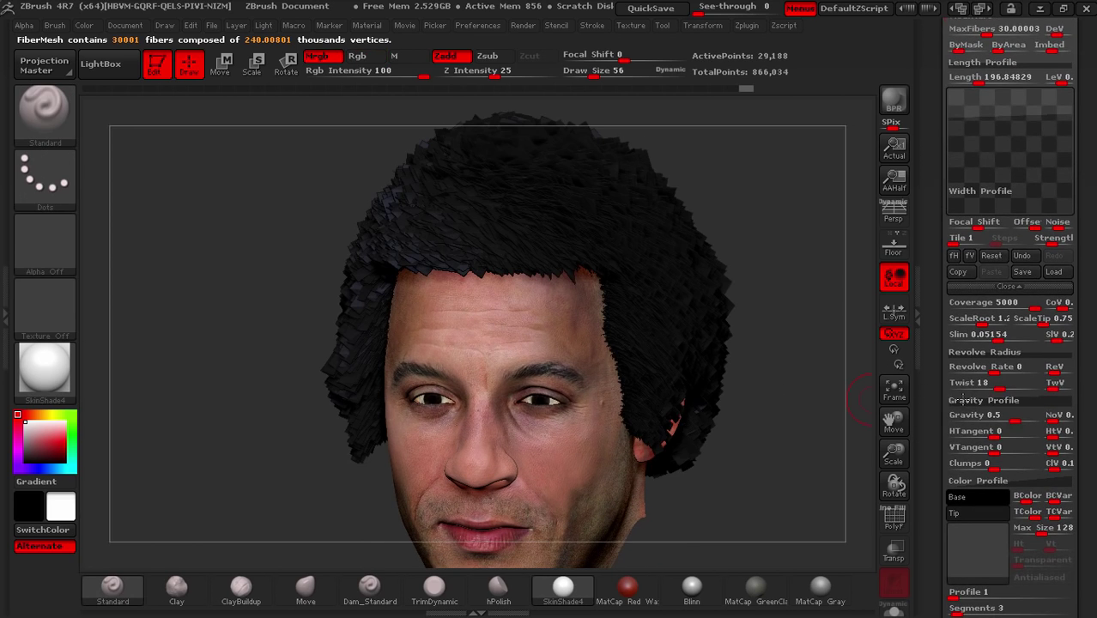
click(983, 415)
drag(982, 416, 954, 416)
drag(829, 402, 707, 401)
alt+right_drag(716, 366, 655, 437)
right_drag(694, 390, 761, 377)
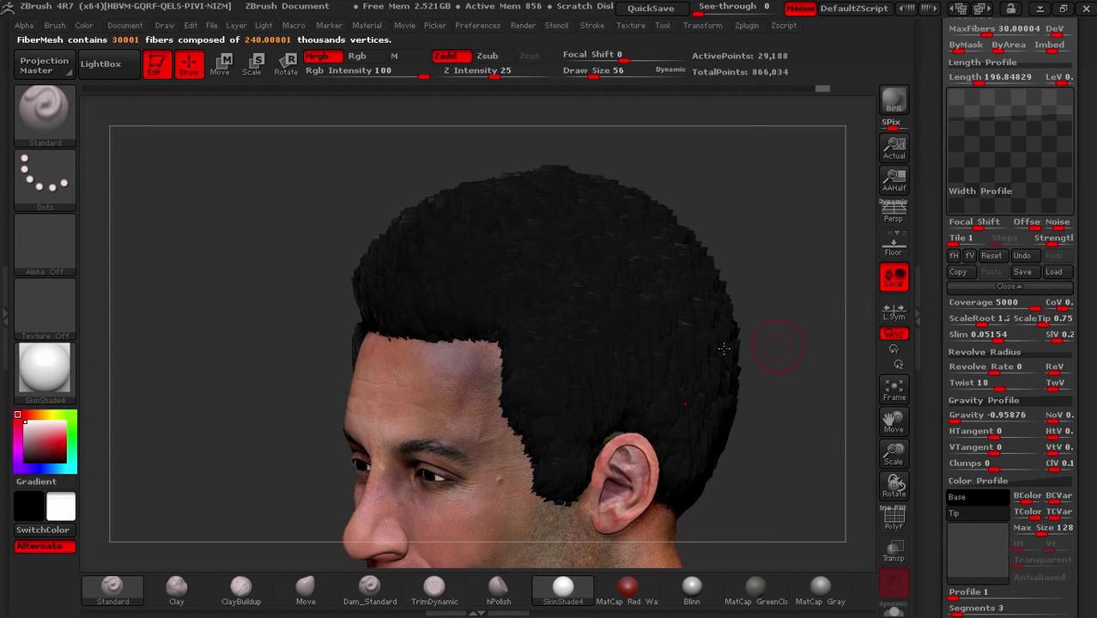
drag(712, 350, 736, 290)
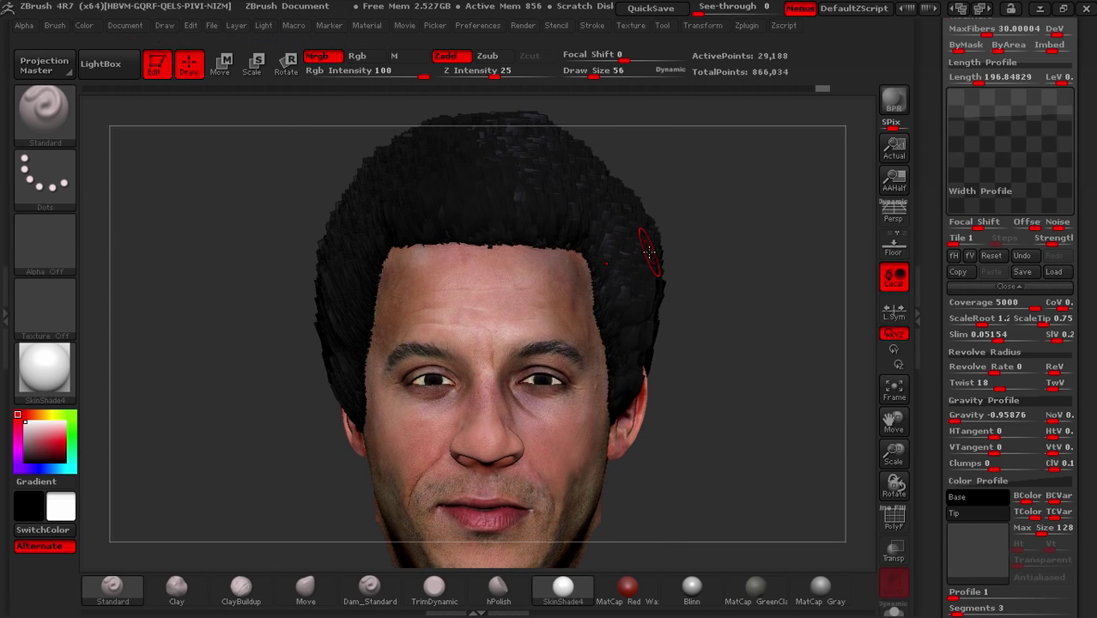
drag(764, 324, 712, 343)
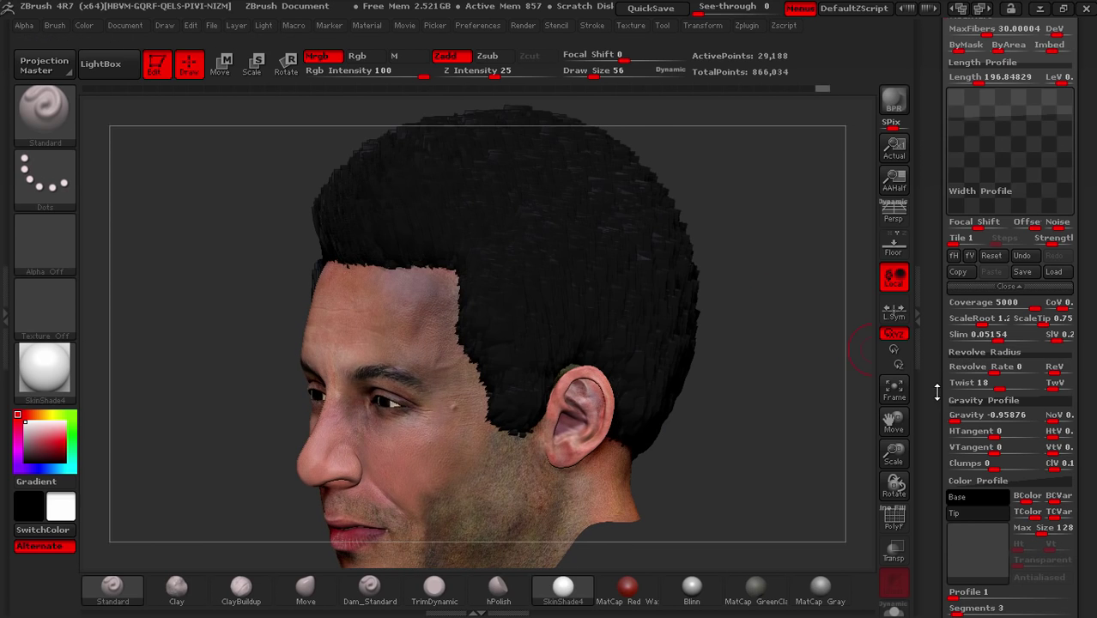
Preview the hair black image in IrfanView and load it as the fiber texture without auto-resizing it.
drag(936, 394, 929, 289)
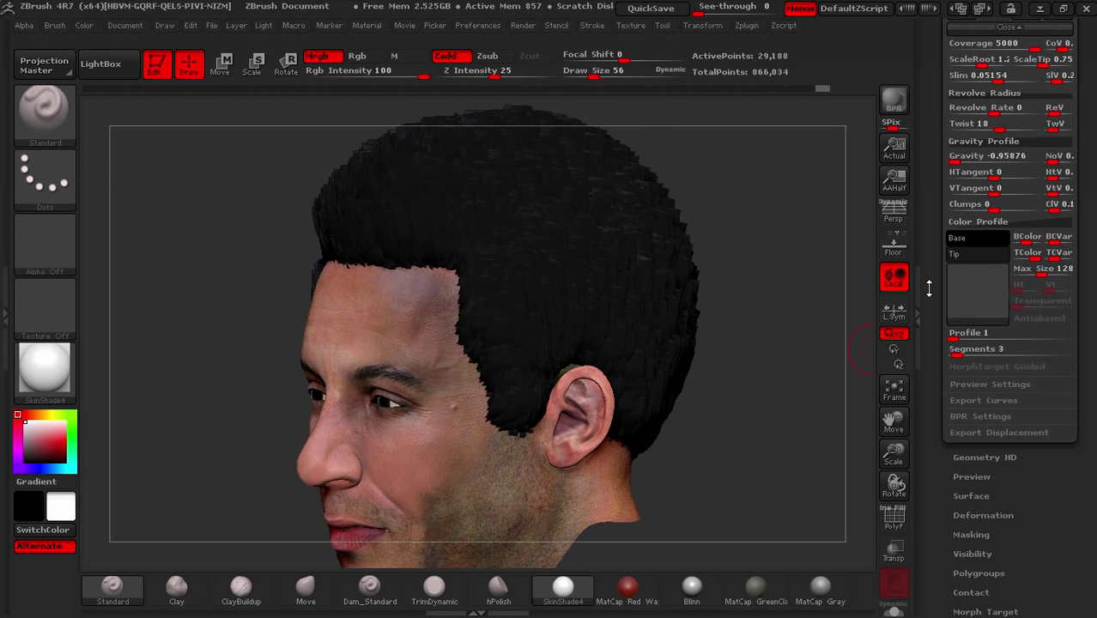
click(971, 295)
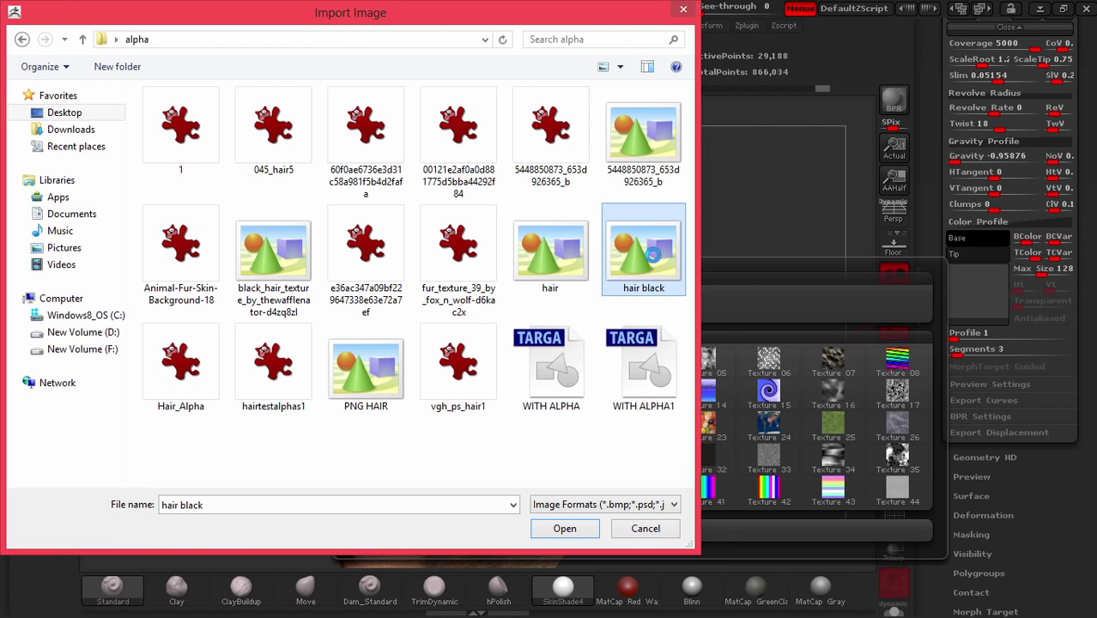
right_click(640, 249)
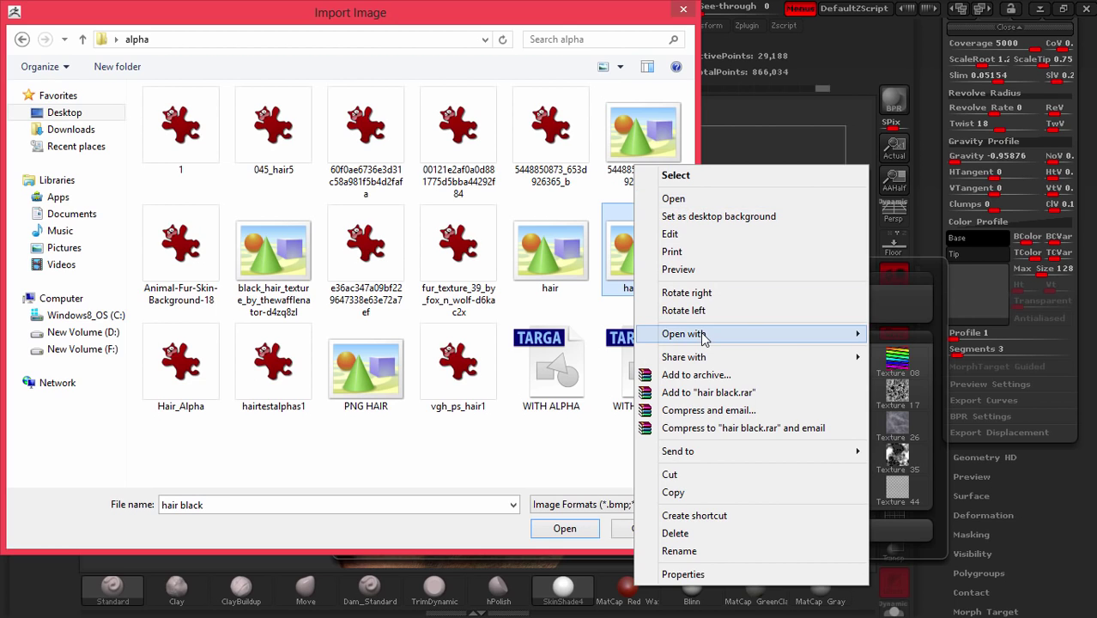
mouse_move(815, 341)
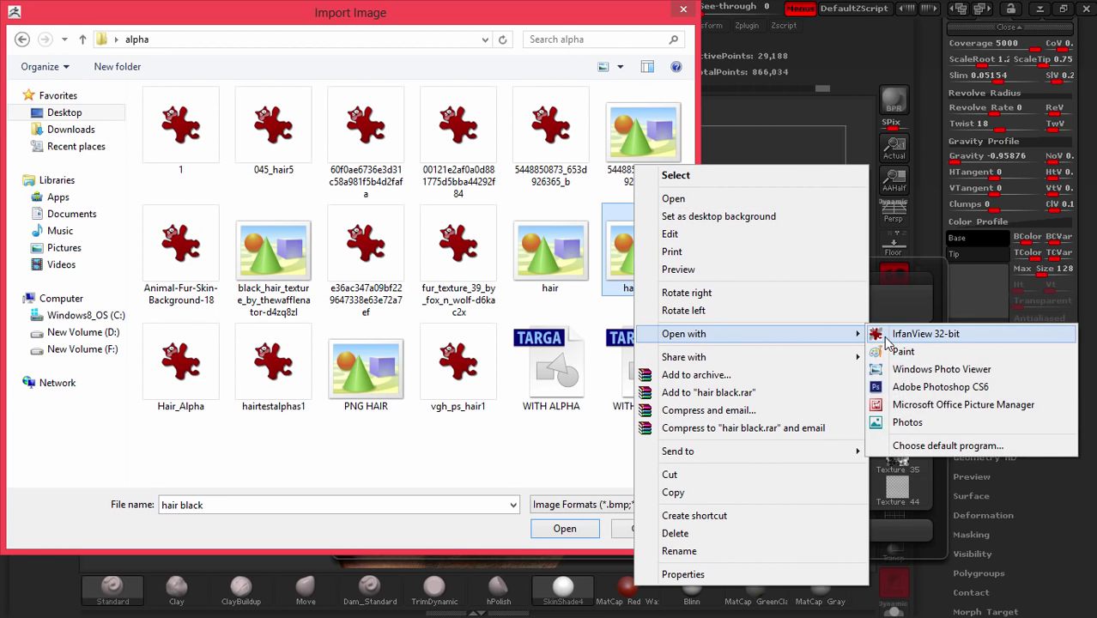
click(884, 334)
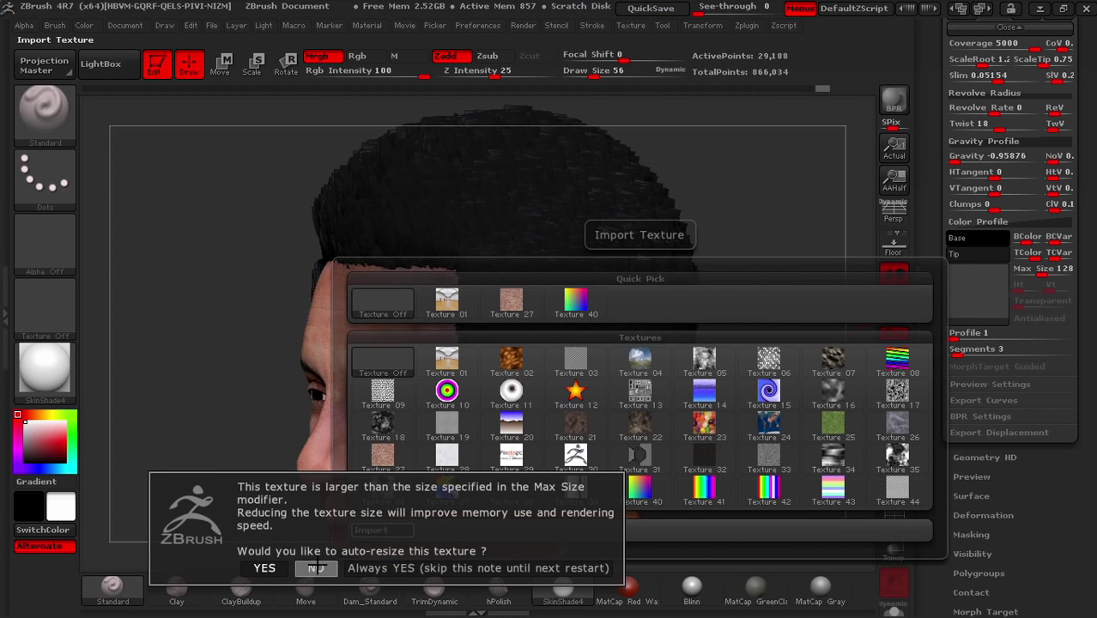
click(317, 567)
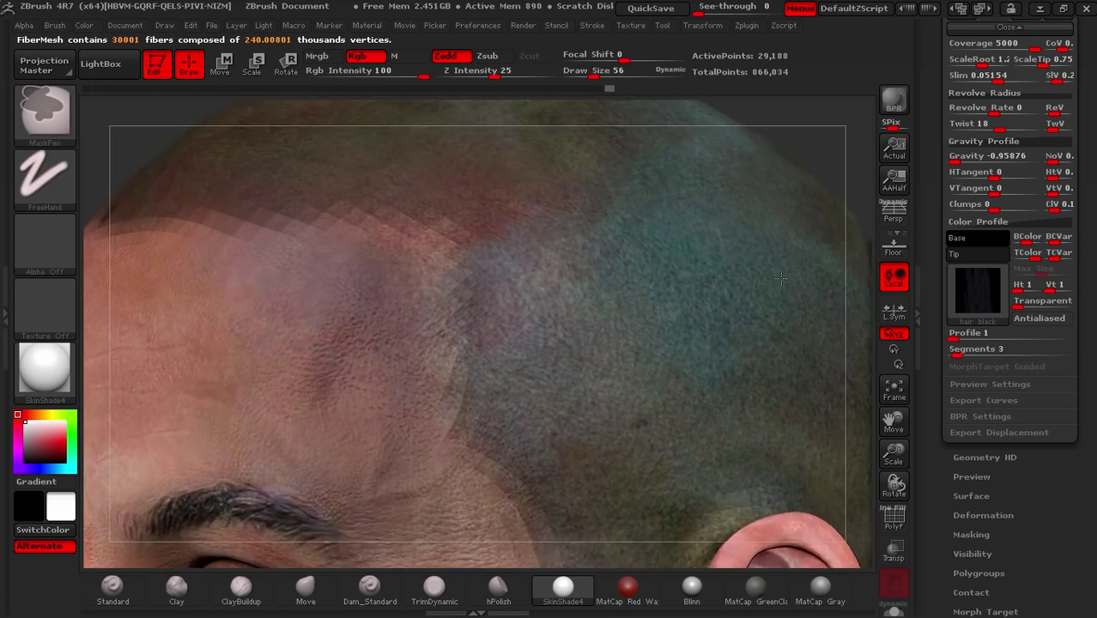
Set the fiber texture's Transparent value to 18 and inspect the hairline around the head.
ctrl+right_drag(781, 278, 750, 311)
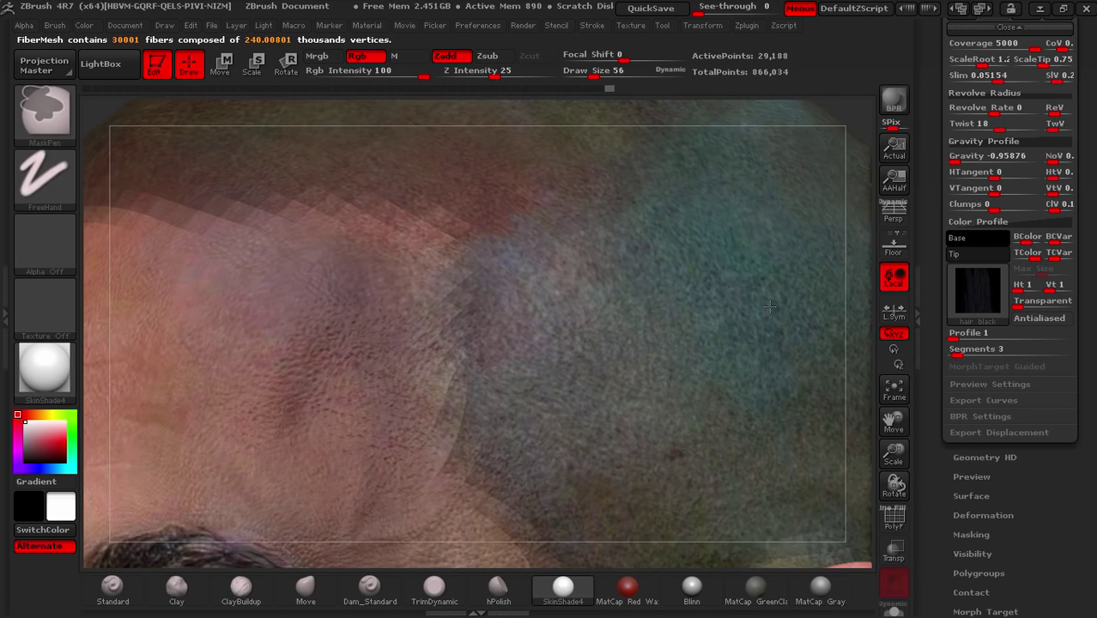
alt+right_drag(624, 316, 568, 140)
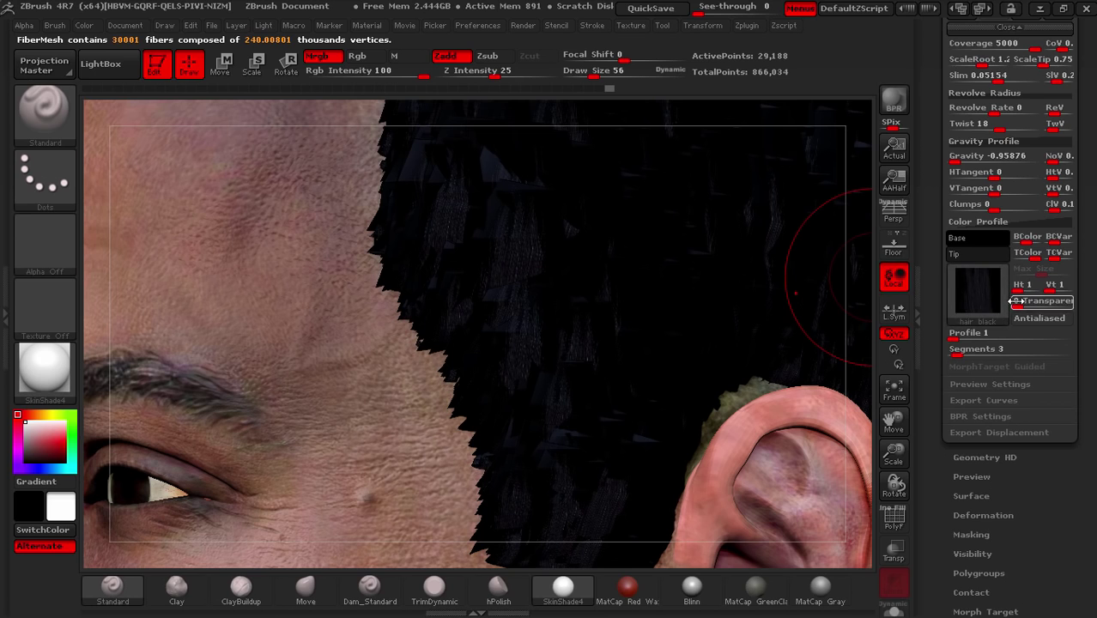
click(1035, 302)
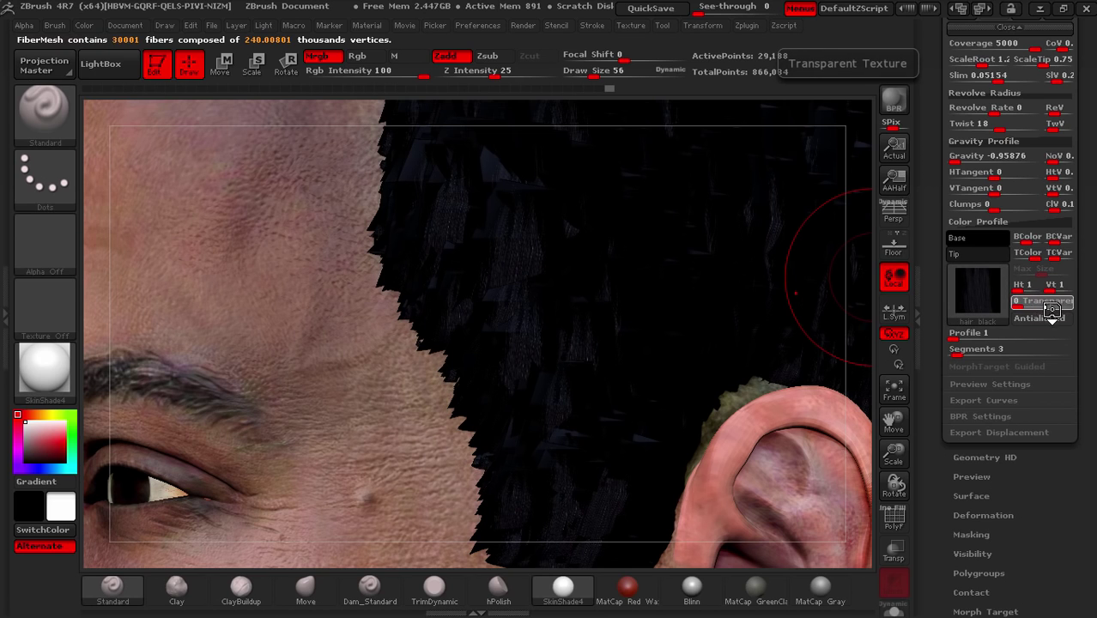
click(1041, 305)
drag(1039, 303, 1022, 300)
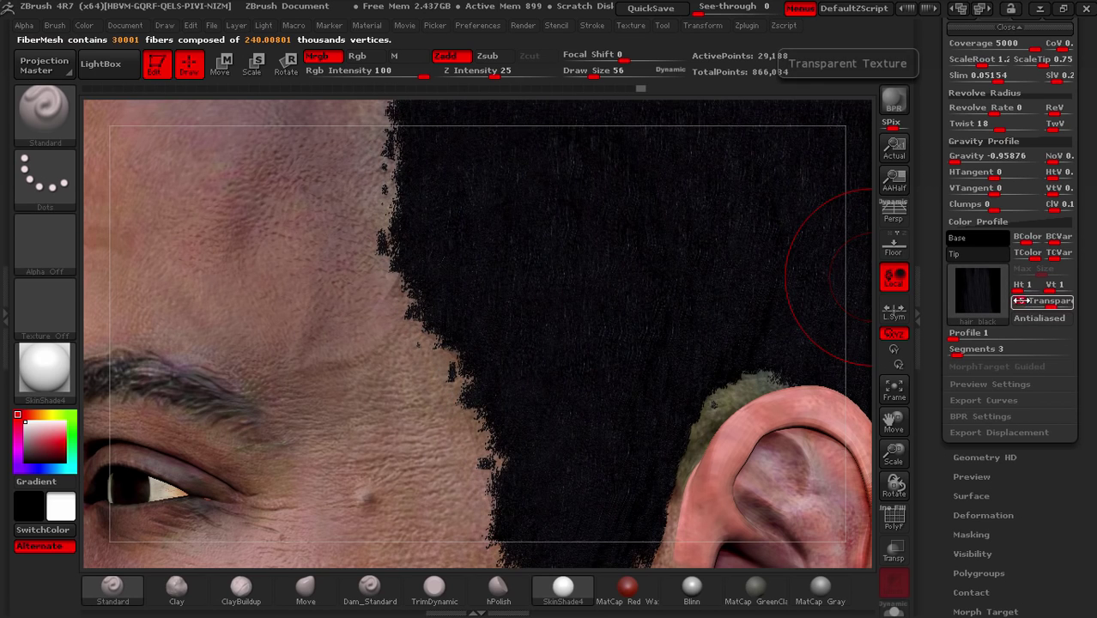
key(ctrl)
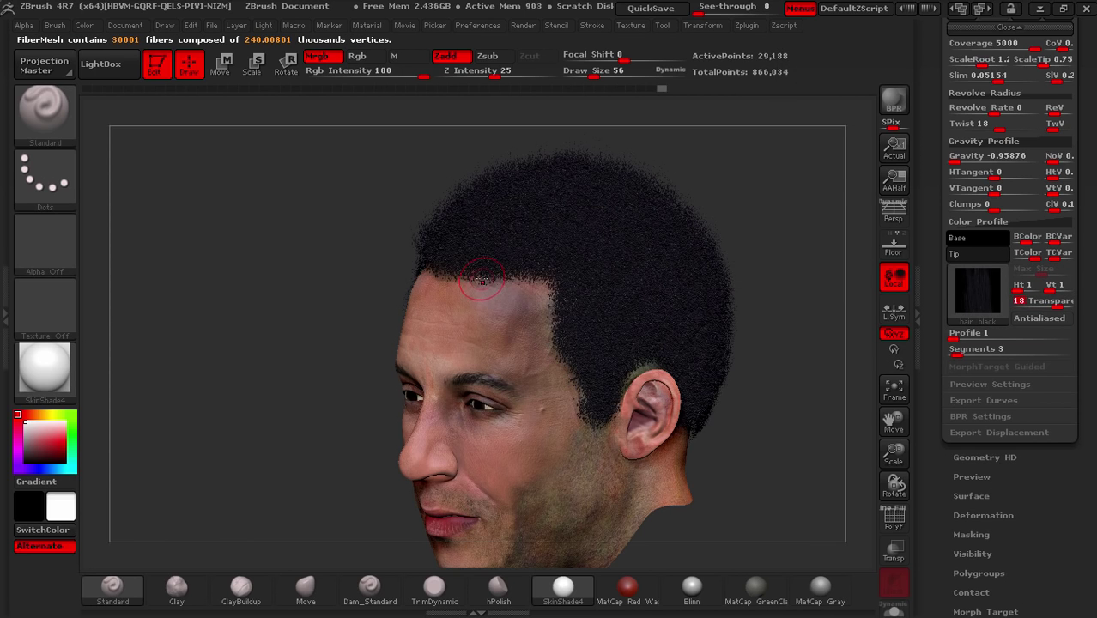
drag(798, 270, 560, 272)
ctrl+right_drag(525, 237, 632, 250)
drag(676, 260, 663, 262)
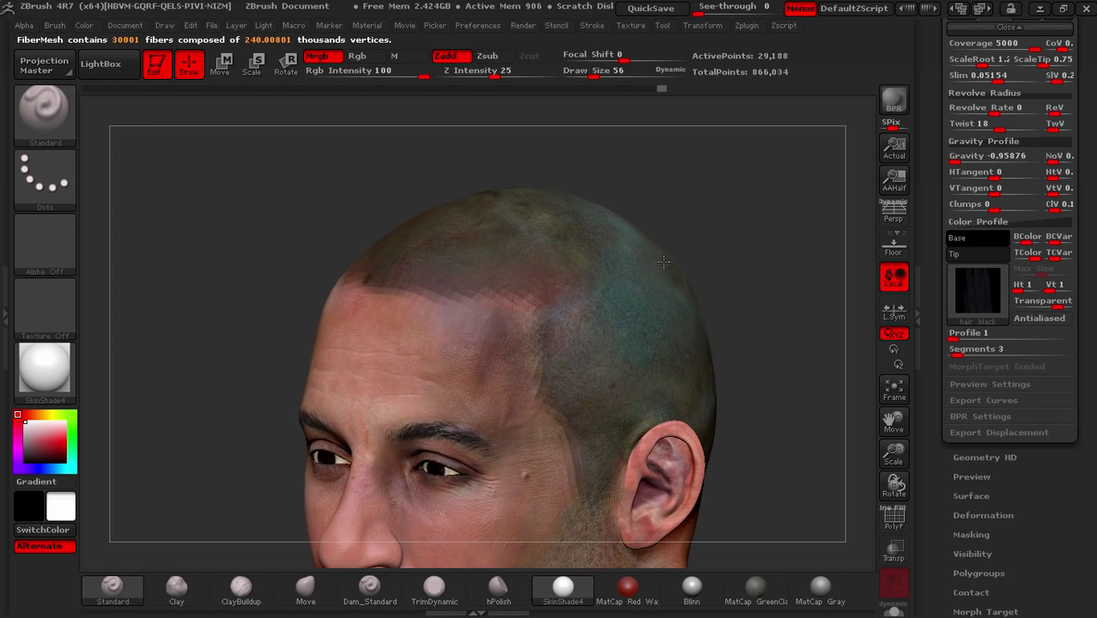
Set MaxFibers to 10 and render a Best Preview Render of the hair.
drag(936, 100, 942, 201)
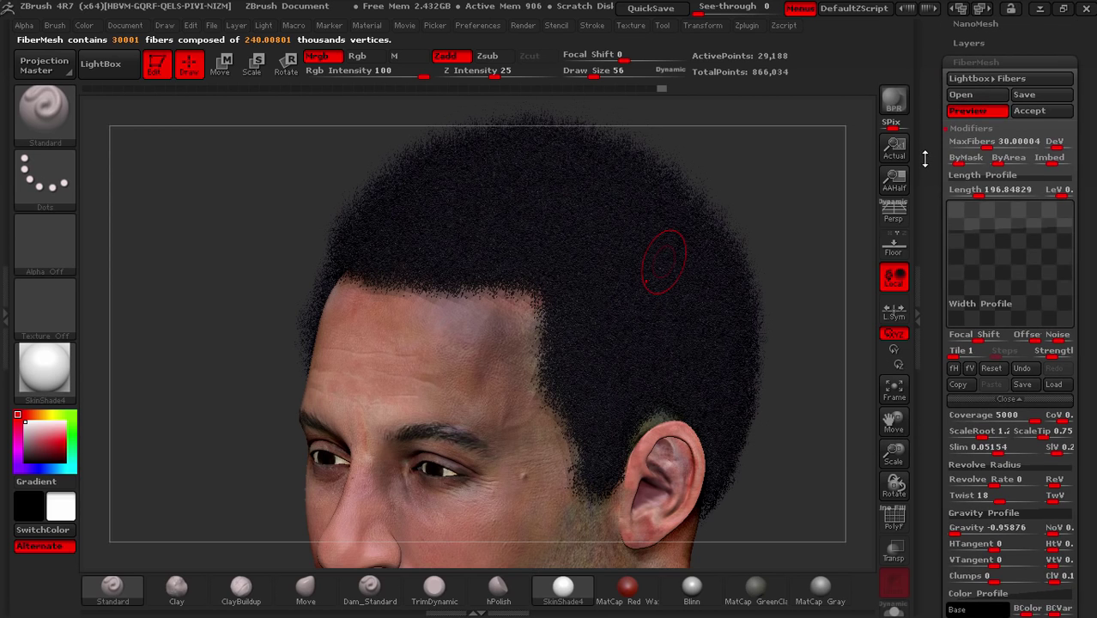
drag(925, 164, 930, 177)
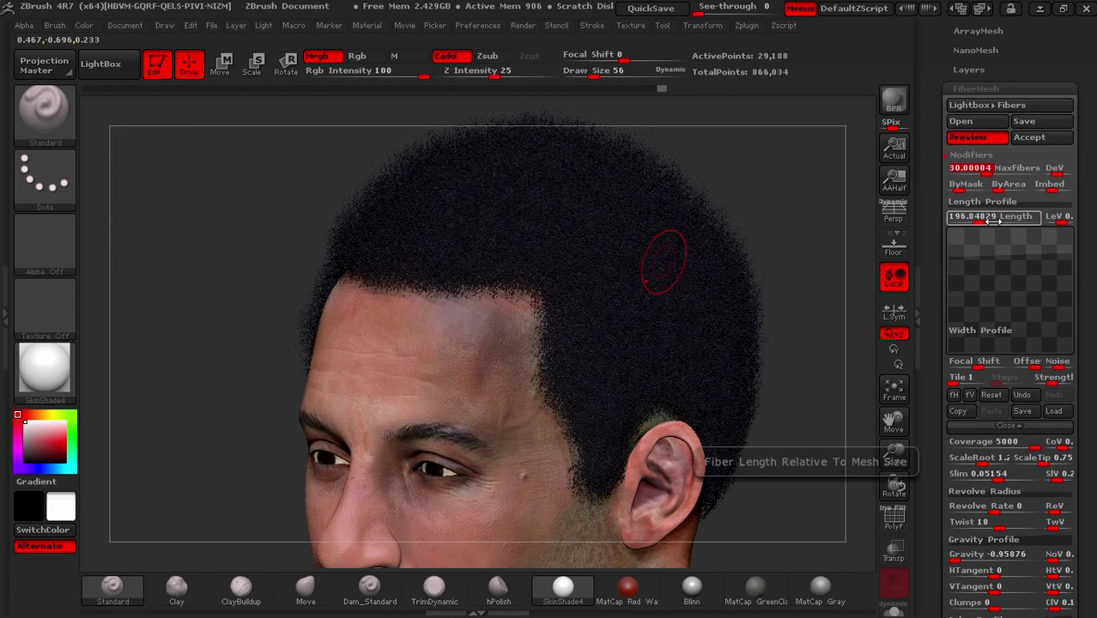
key(Return)
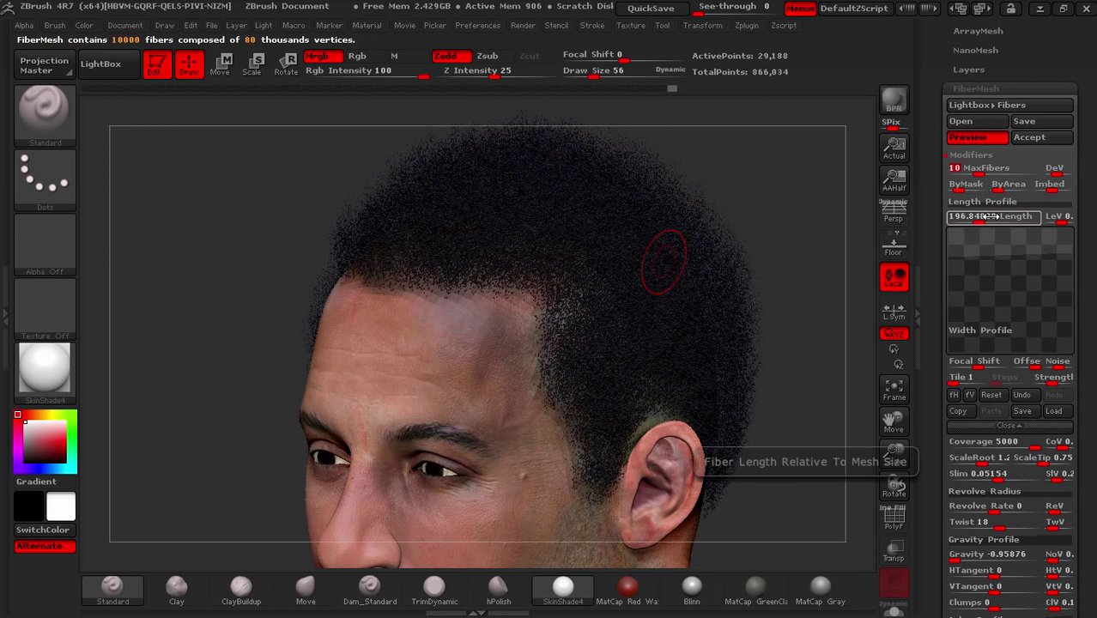
right_drag(639, 293, 606, 289)
right_drag(721, 278, 698, 292)
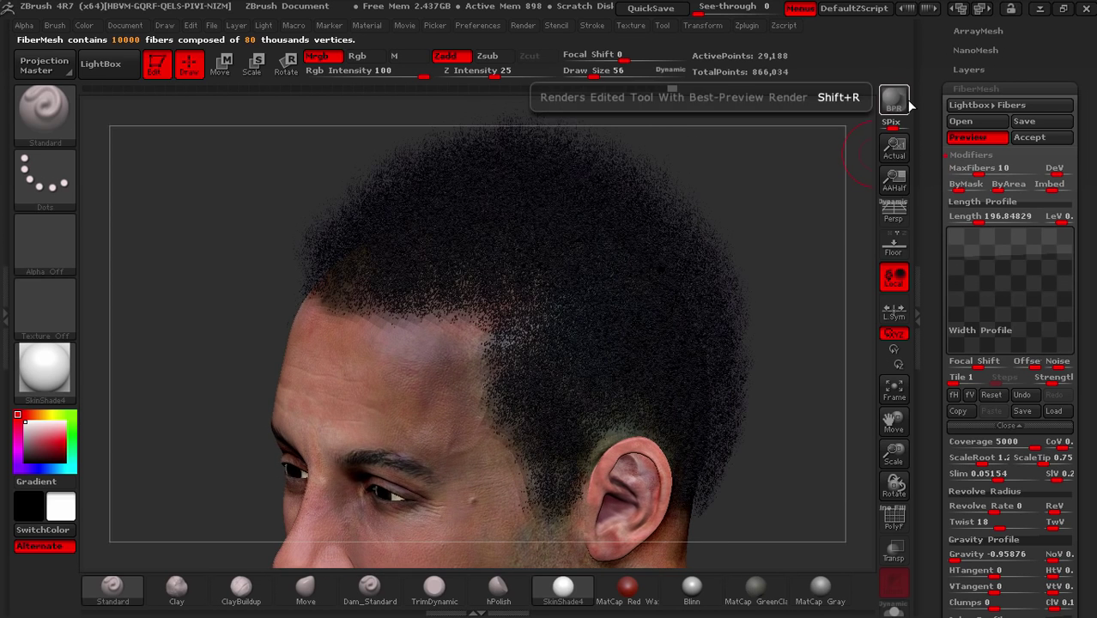
click(894, 100)
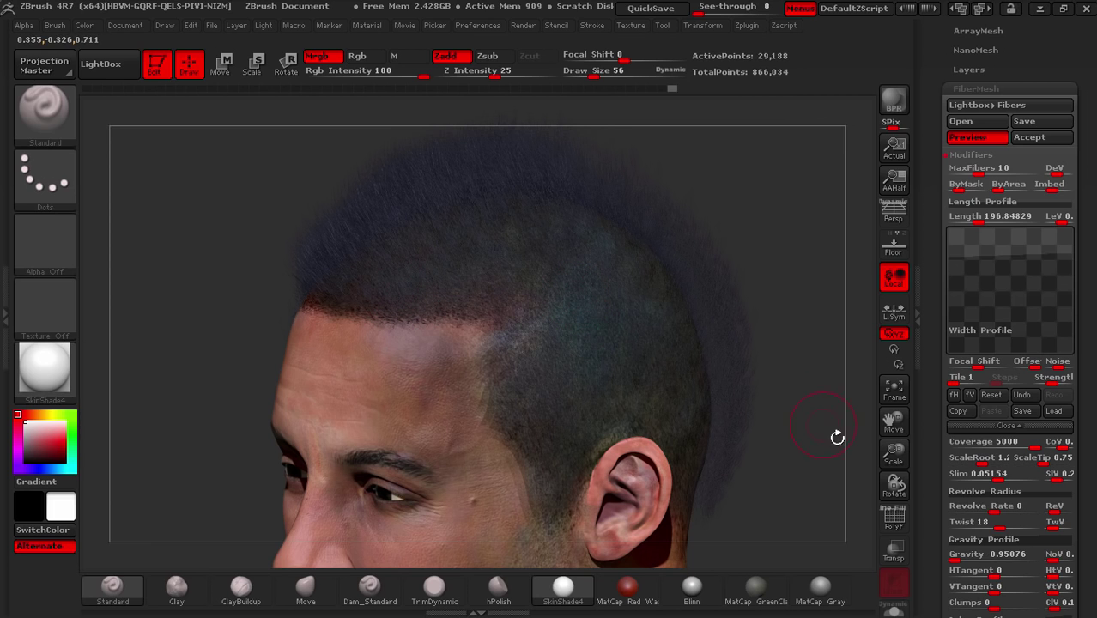
Set the fiber texture's Transparent value to 15 and render the hair again with Best Preview Render.
scroll(1030, 386, down, 5)
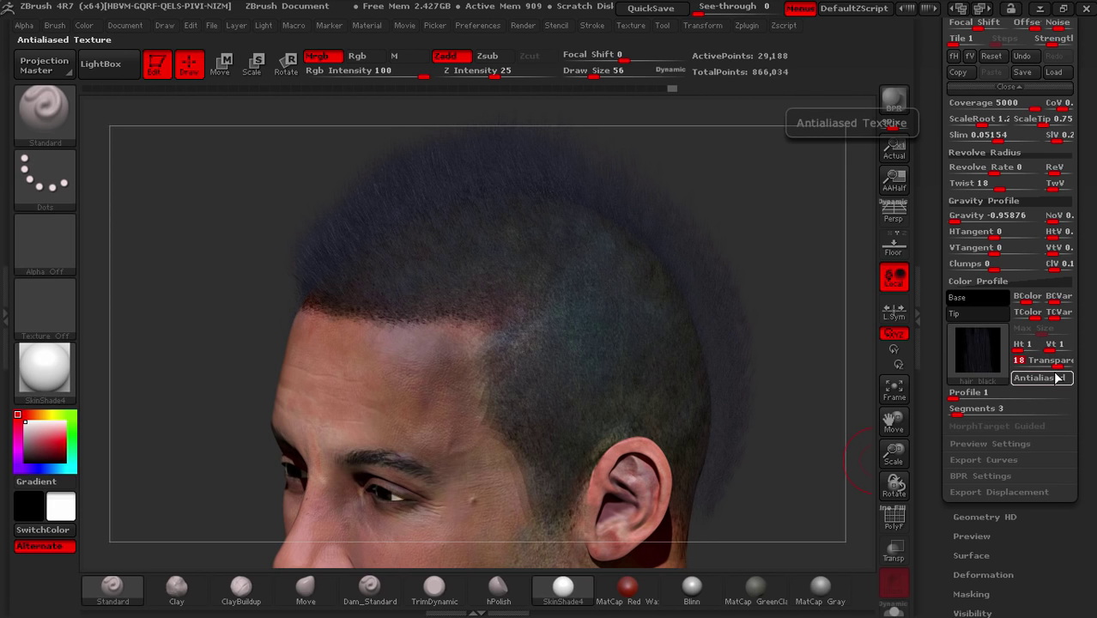
click(1057, 378)
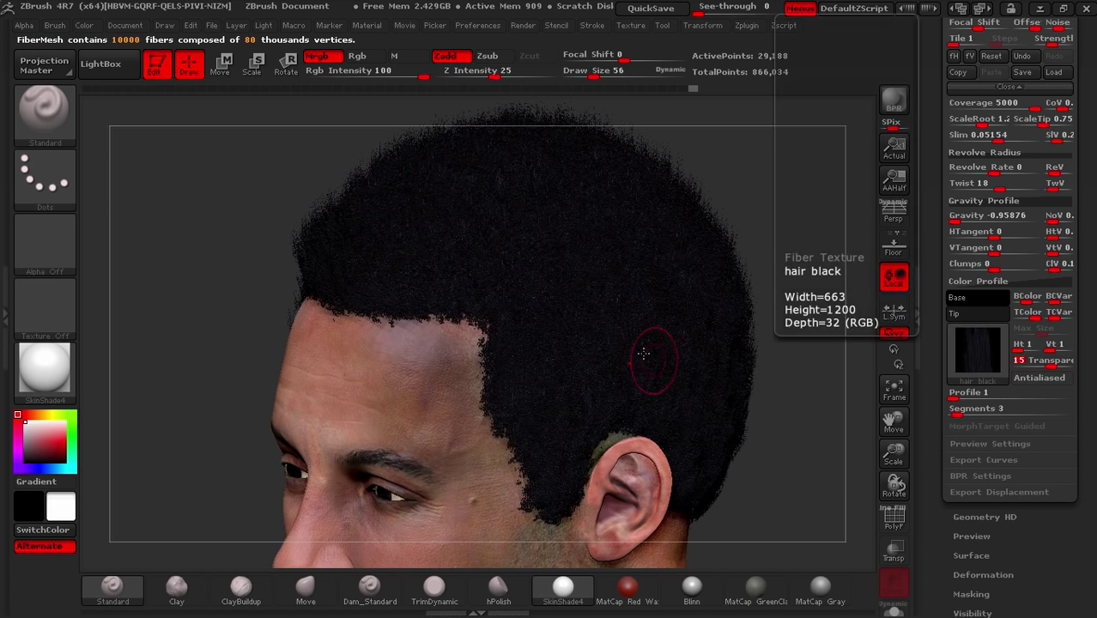
click(894, 103)
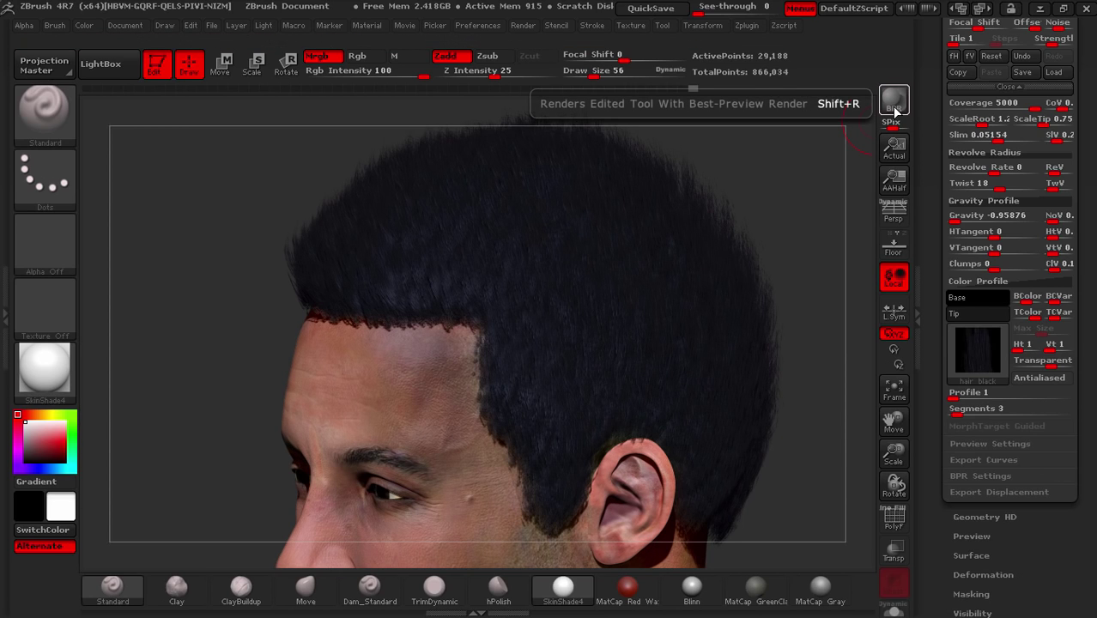
right_drag(594, 333, 619, 321)
alt+right_drag(549, 296, 603, 277)
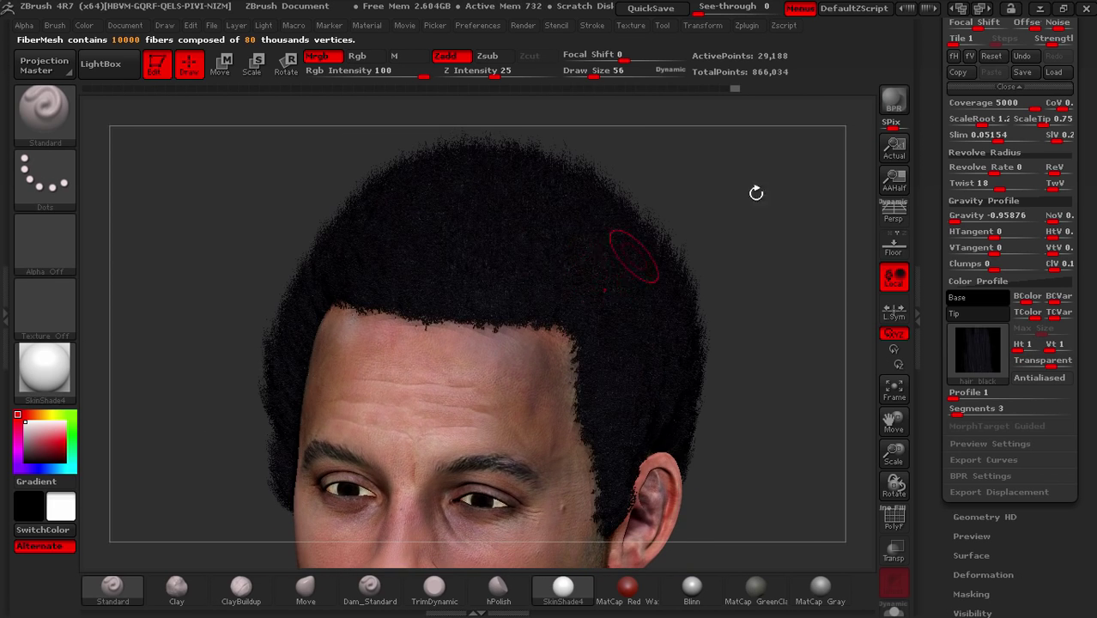
Set MaxFibers to 15 and check the hair density with a Best Preview Render.
drag(932, 115, 934, 244)
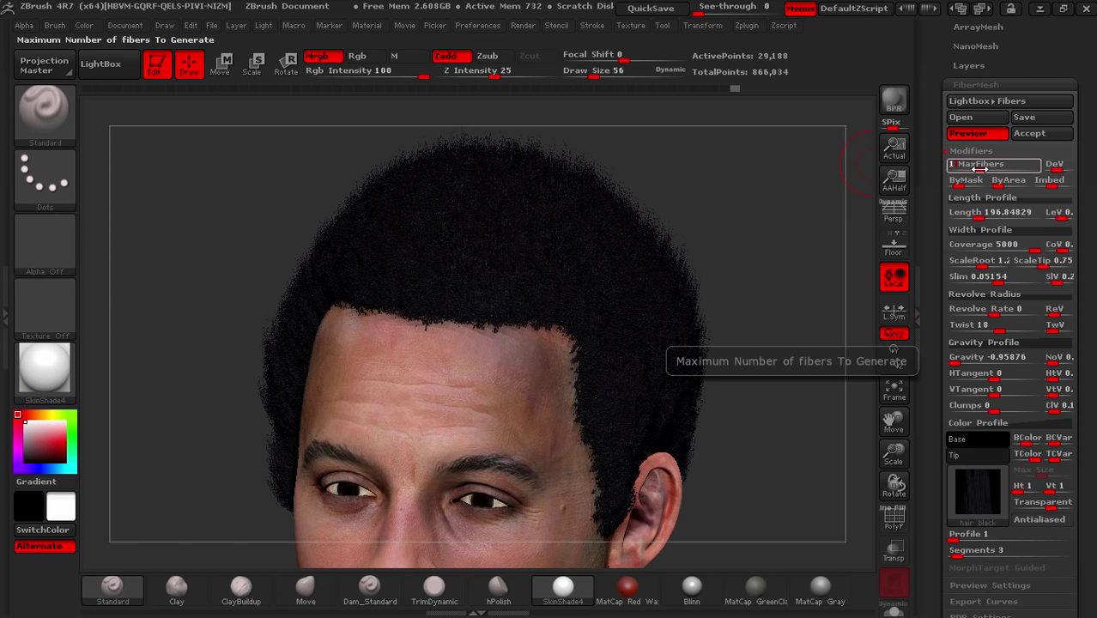
click(979, 169)
drag(717, 232, 655, 256)
click(902, 110)
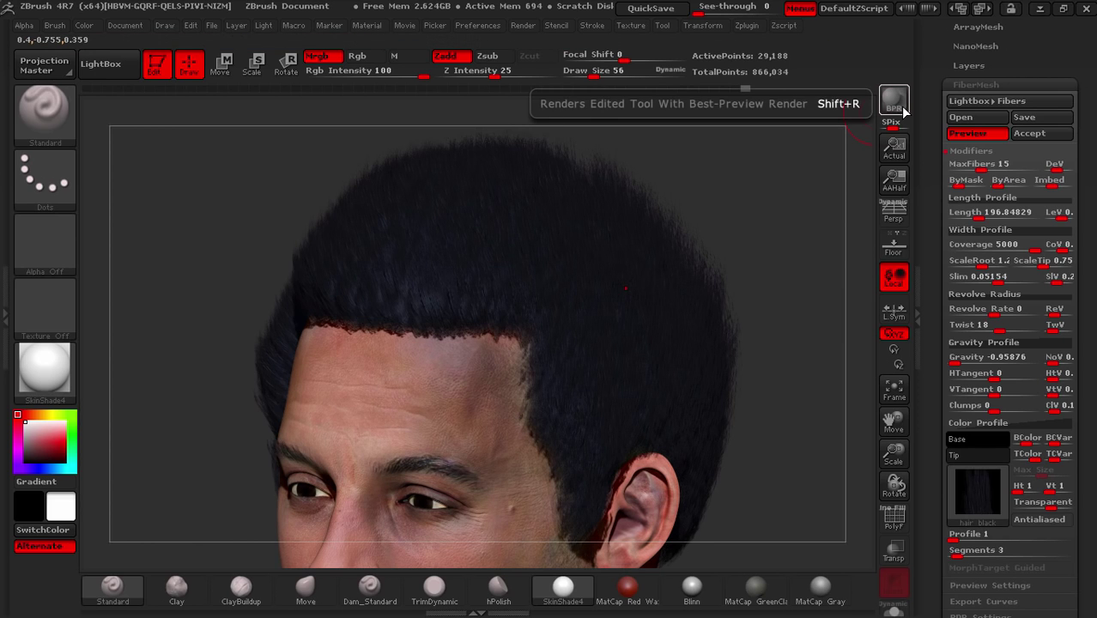
right_drag(618, 264, 648, 244)
drag(652, 251, 936, 356)
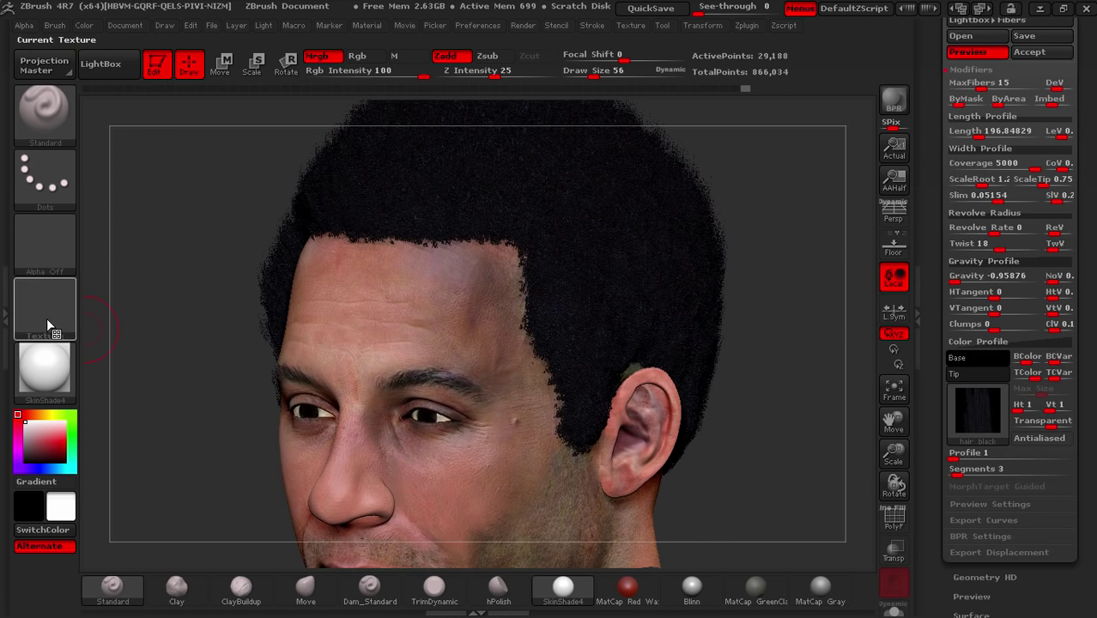
Try to import the hair black image as the current texture.
click(46, 311)
click(145, 552)
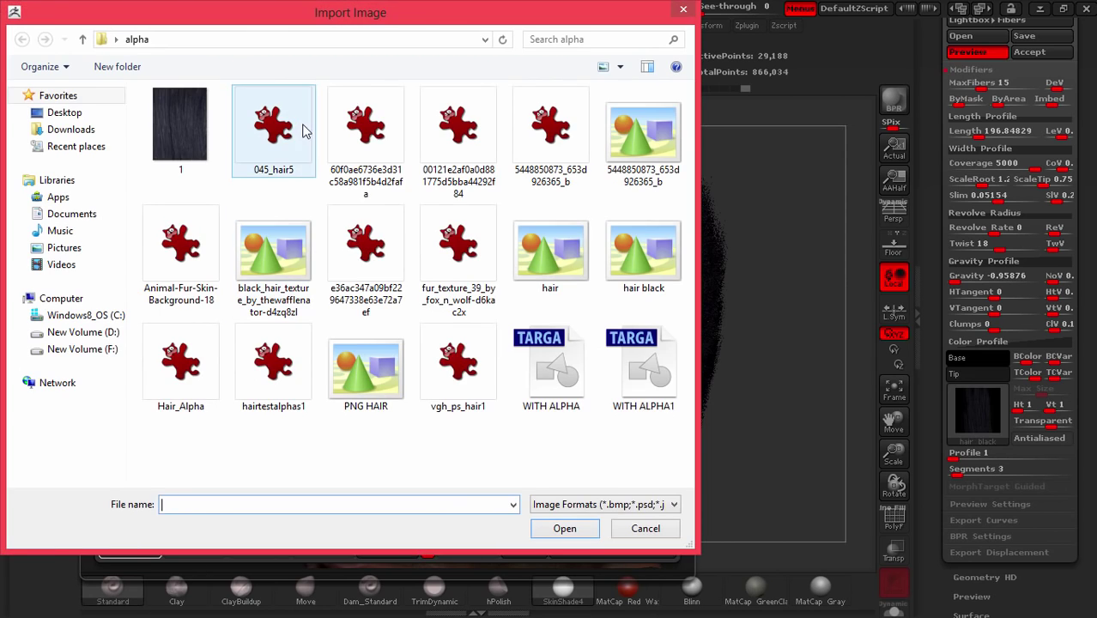
double_click(643, 253)
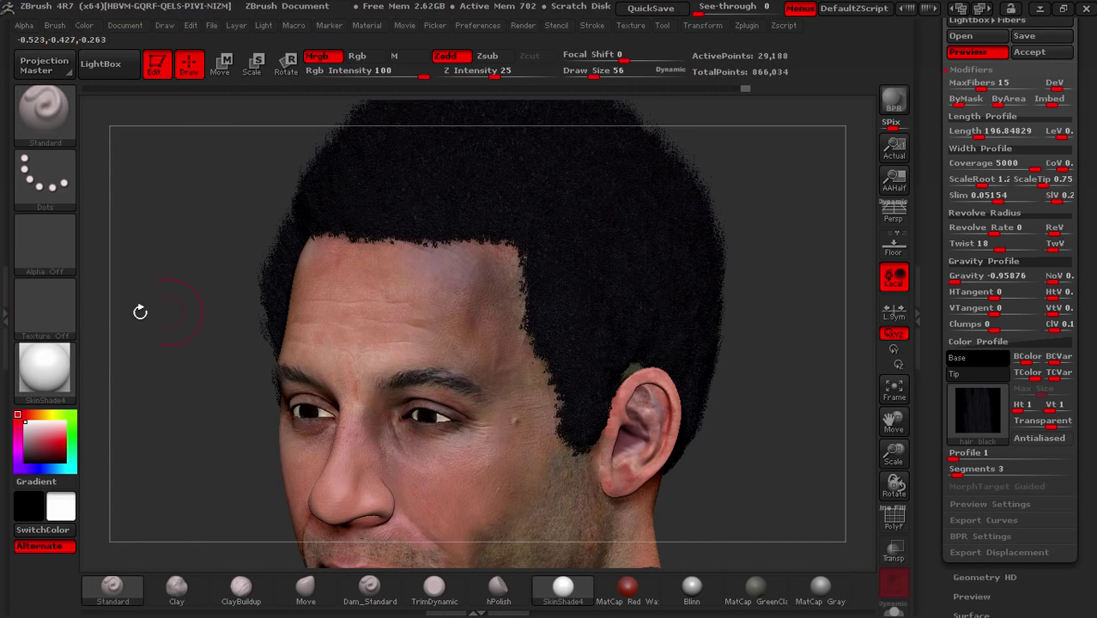
click(46, 309)
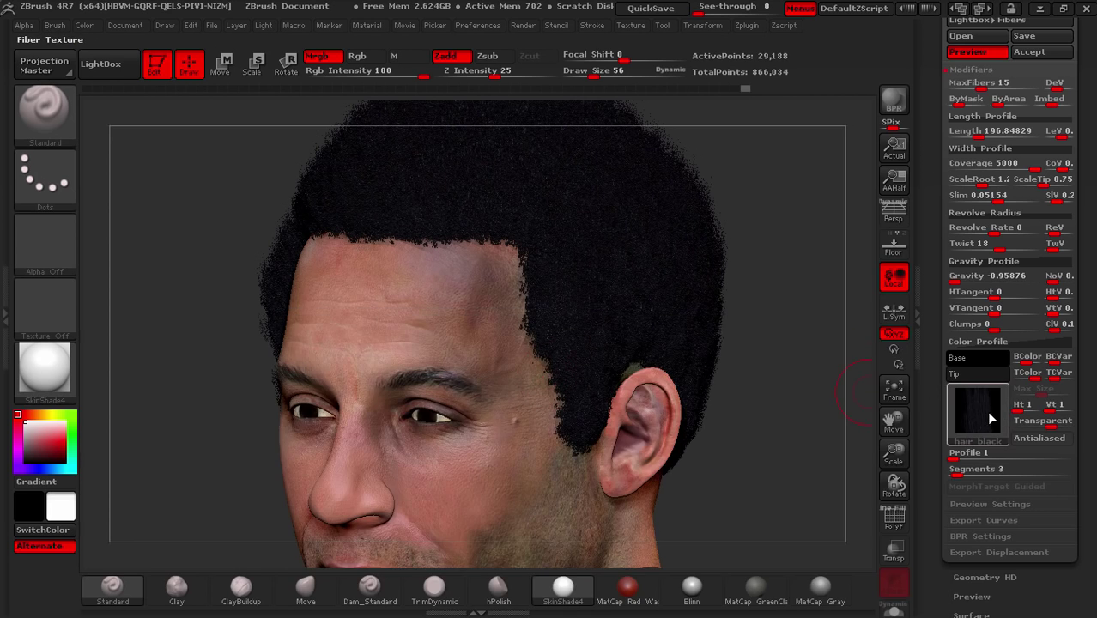
Turn the fiber texture off and inspect the untextured hair strips around the head.
click(984, 411)
click(328, 365)
right_drag(712, 315, 677, 376)
drag(677, 376, 663, 373)
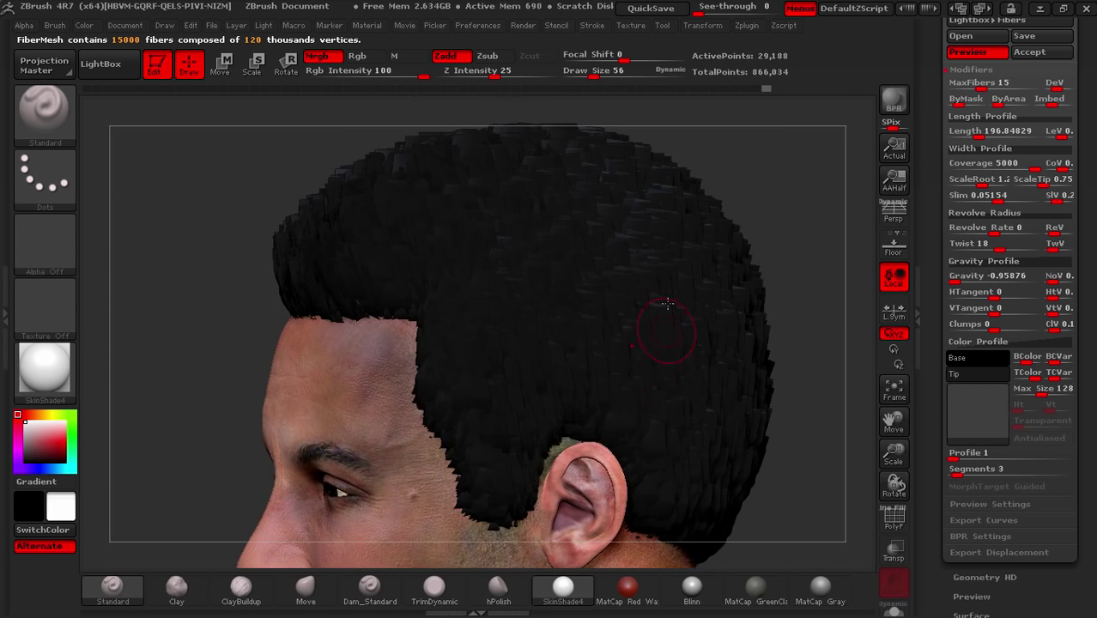
right_drag(684, 266, 695, 261)
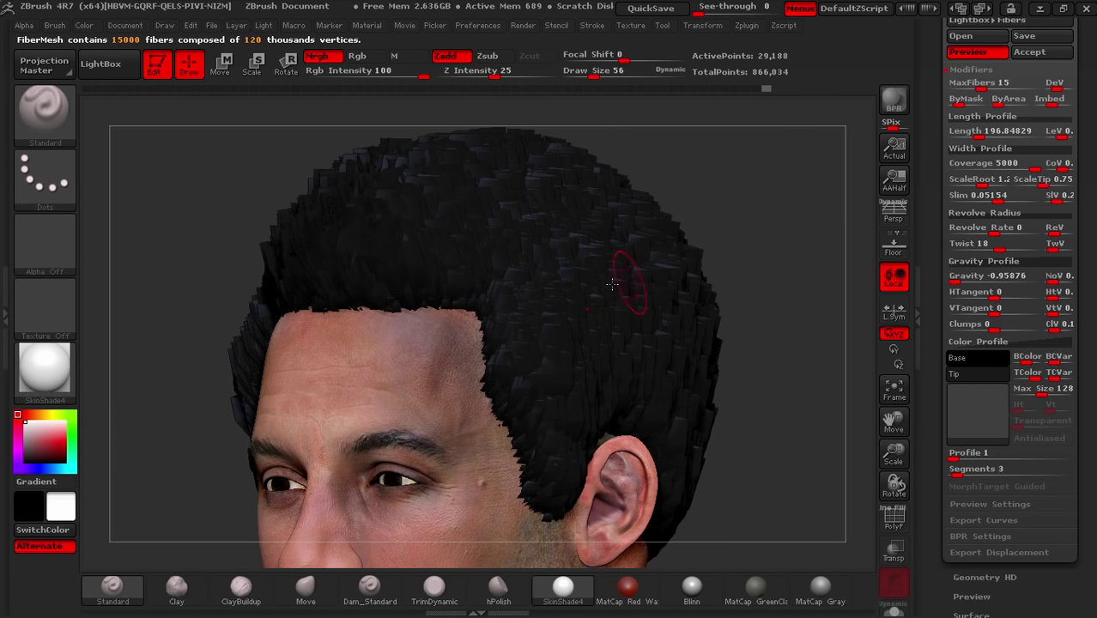
Reapply hair black as the fiber texture with a Transparent value of 15.
click(1001, 423)
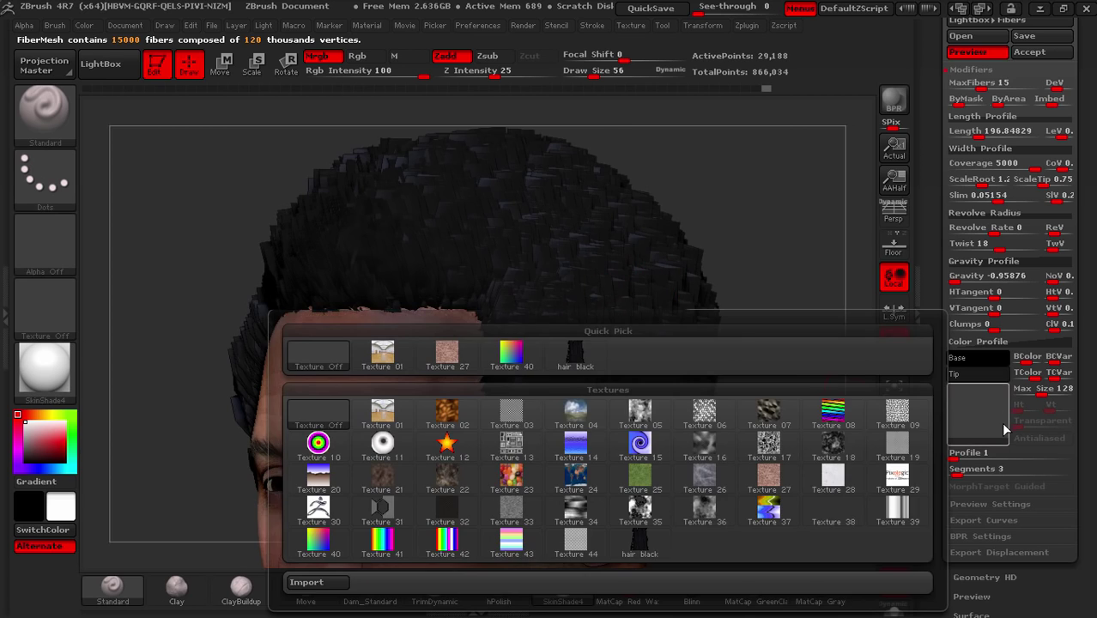
click(612, 354)
click(520, 396)
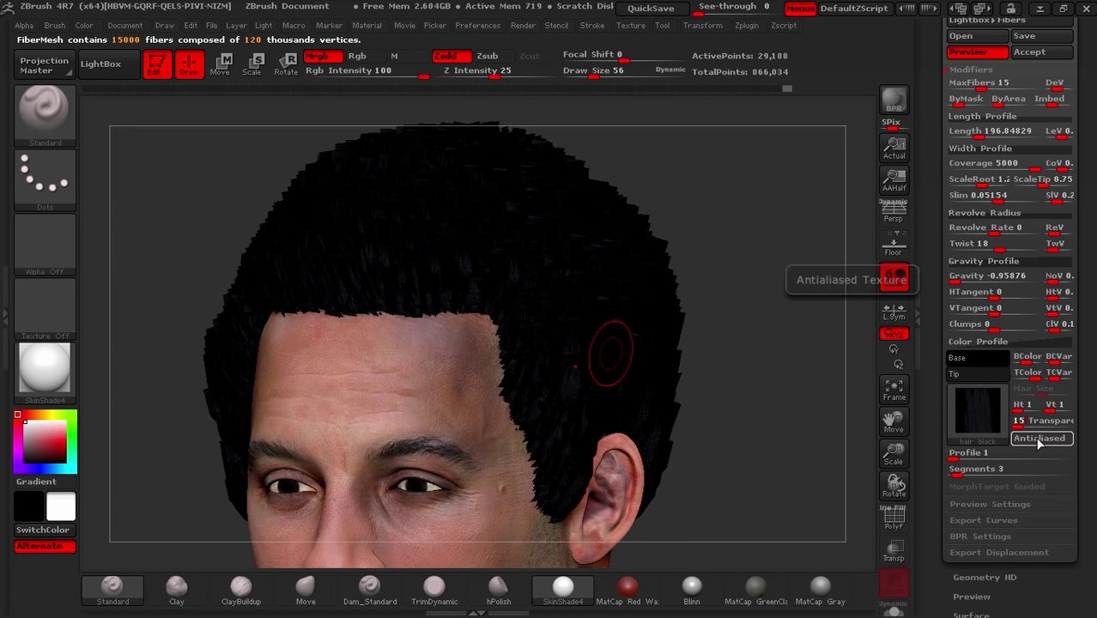
Accept the previewed scalp fibers as a new subtool without activating Fast Preview mode.
click(1039, 439)
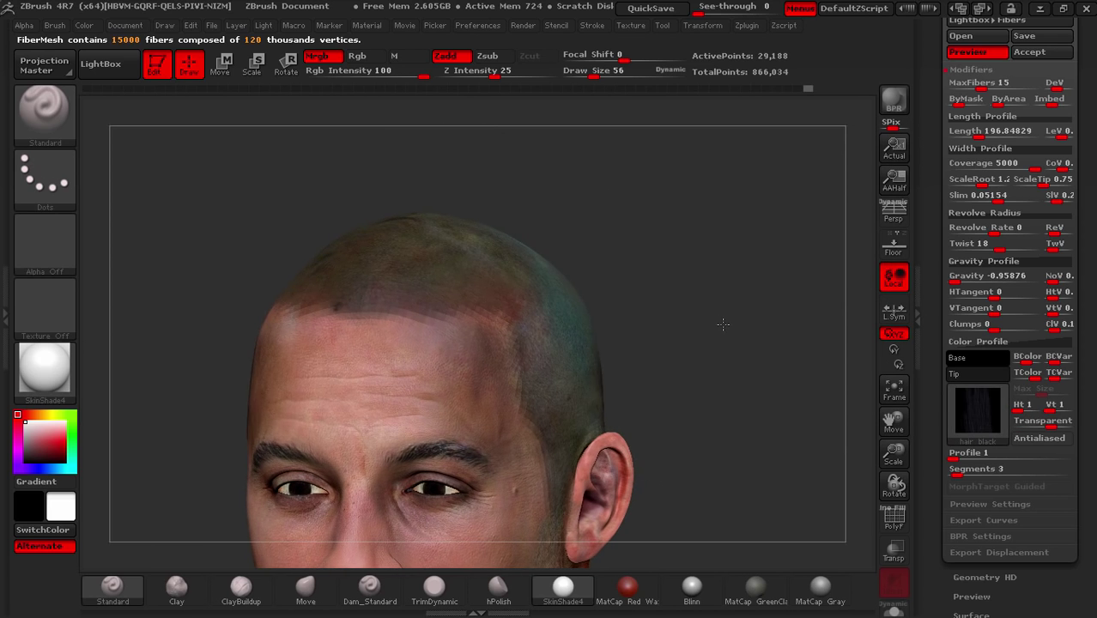
drag(932, 73, 933, 154)
click(1029, 189)
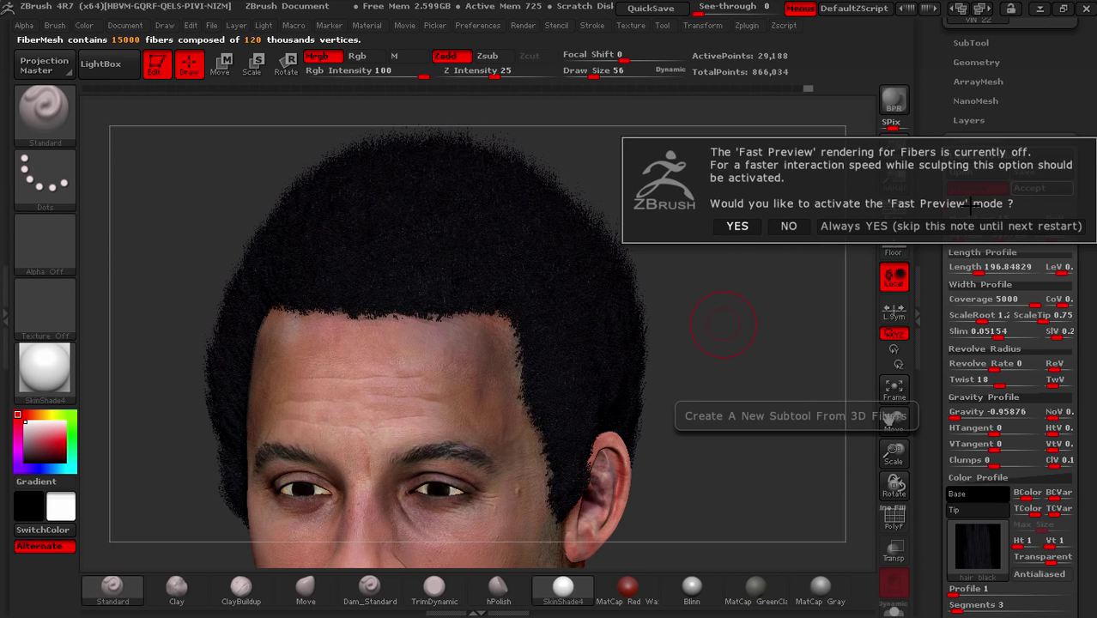
click(798, 225)
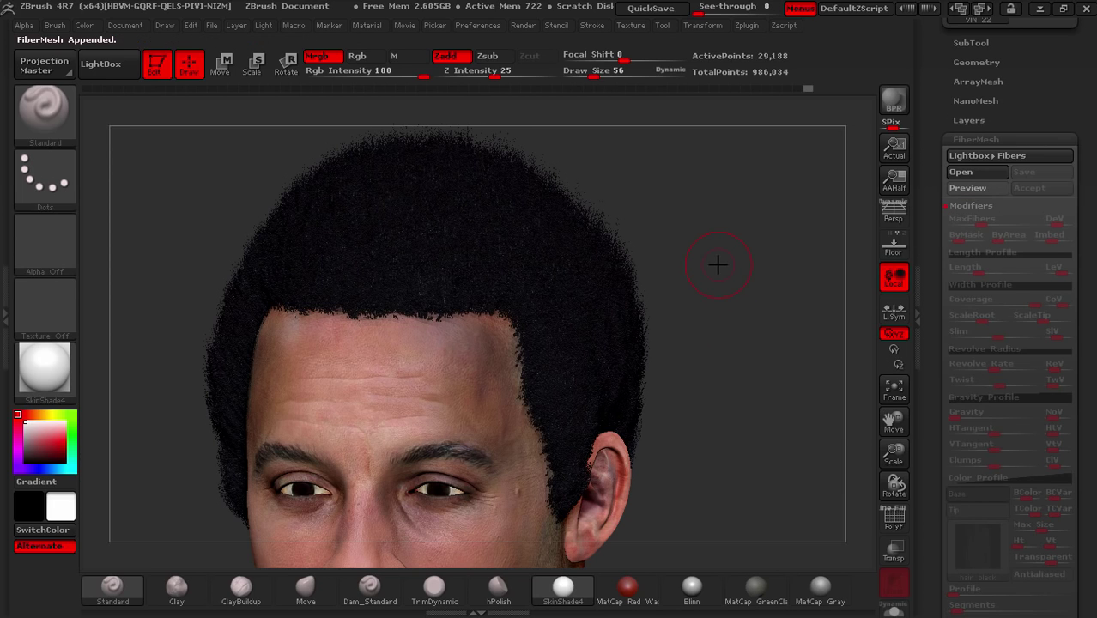
Make the Fibers41 hair subtool active and choose the GroomerStrong brush.
drag(935, 113, 937, 181)
click(968, 153)
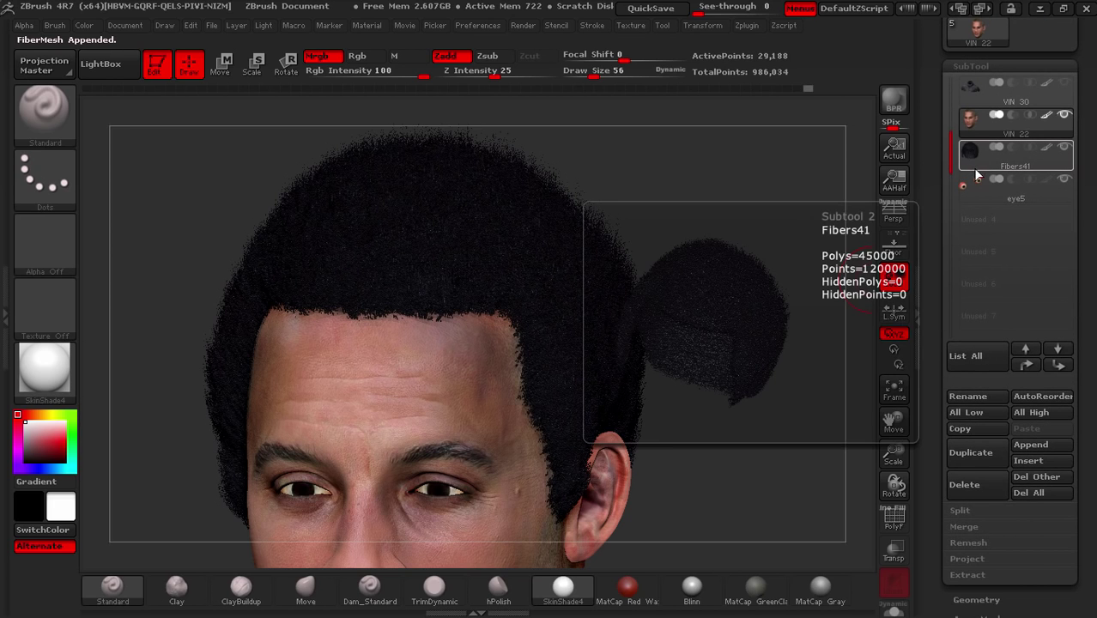
click(984, 163)
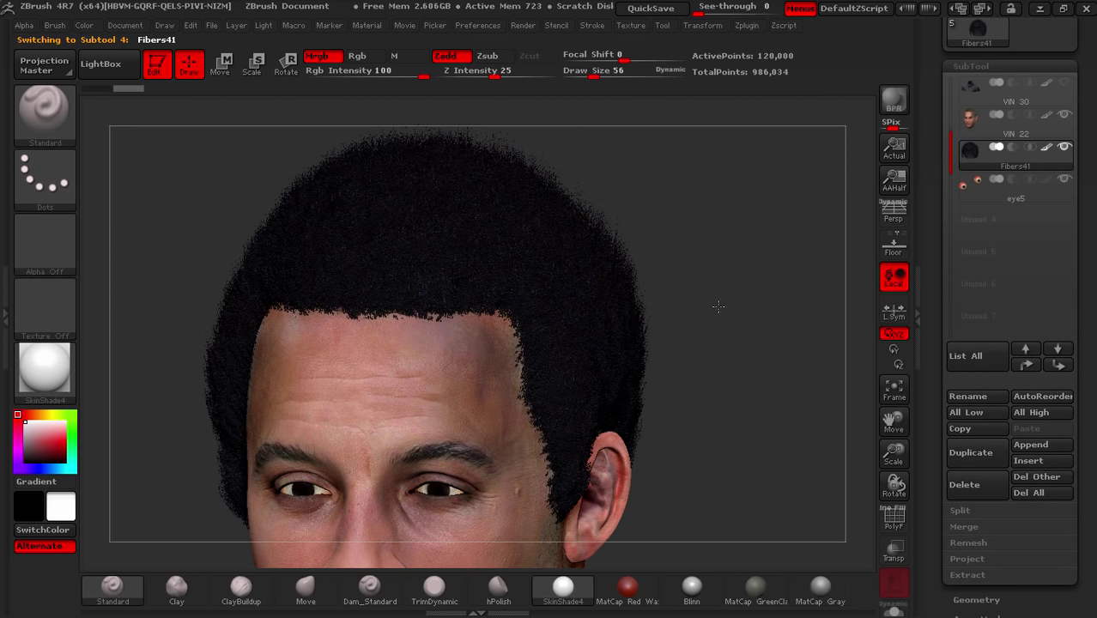
drag(738, 302, 706, 309)
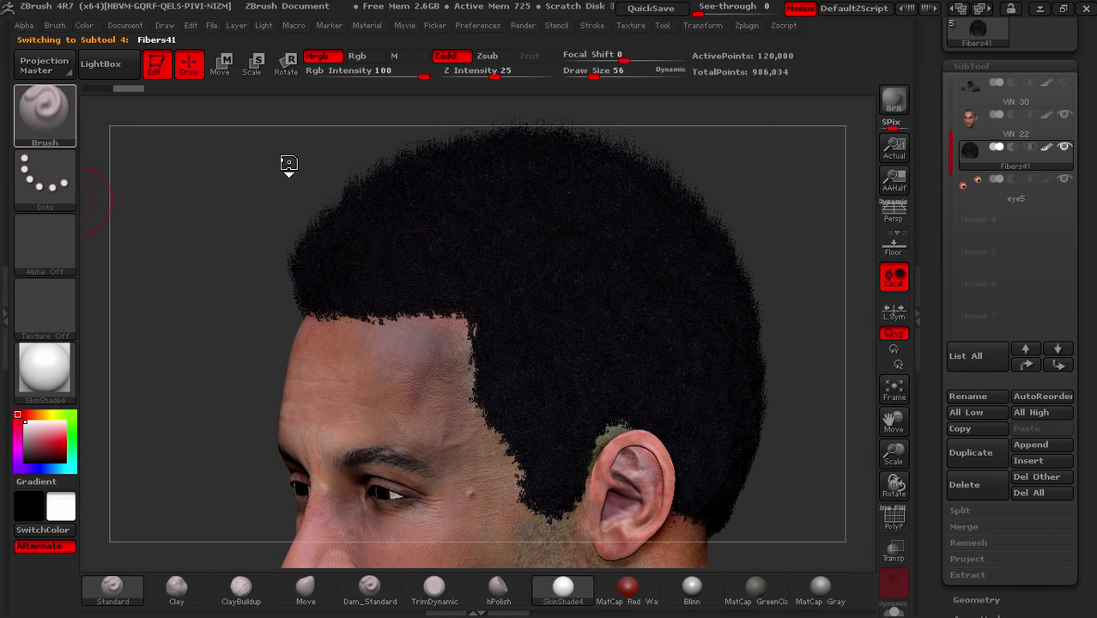
key(b)
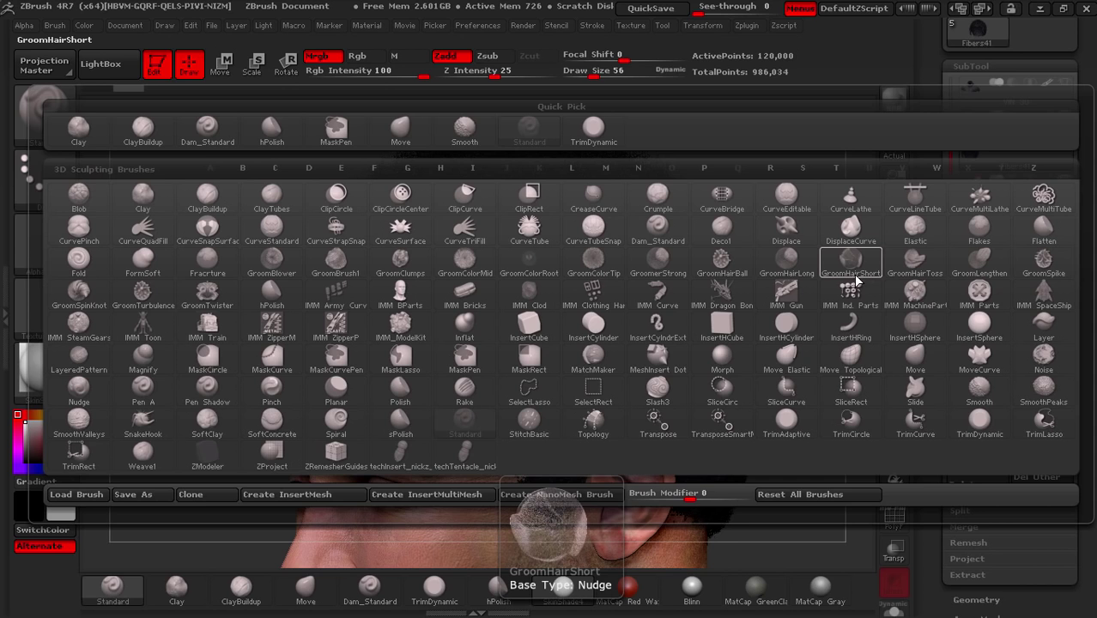
click(653, 262)
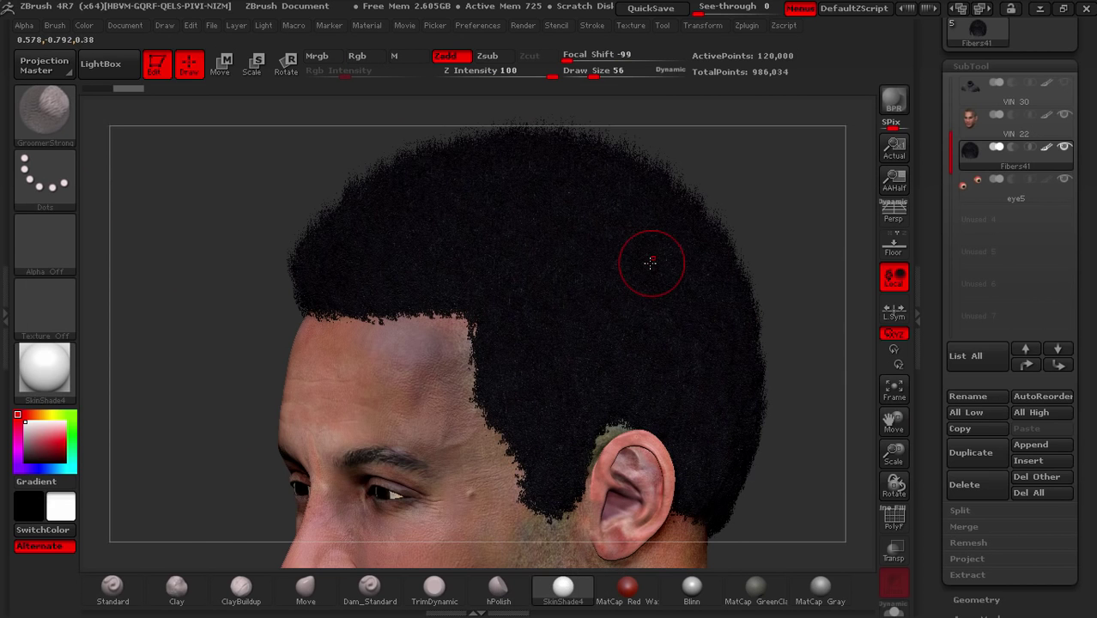
Turn off the hair texture and display the polyframe to expose the individual strips on the head.
click(970, 67)
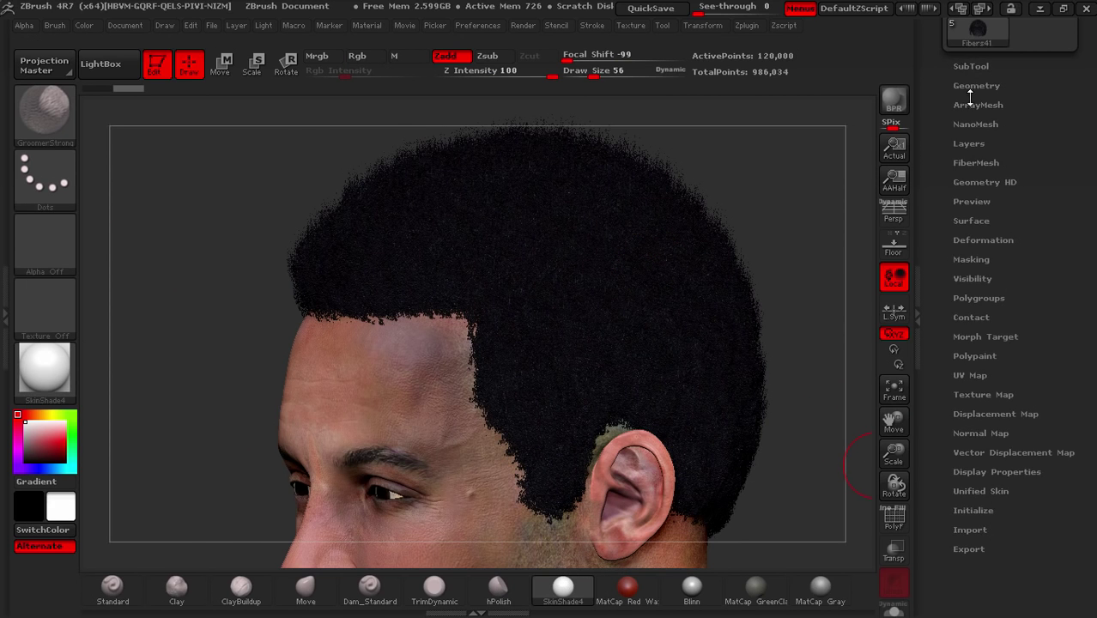
click(979, 395)
click(1034, 412)
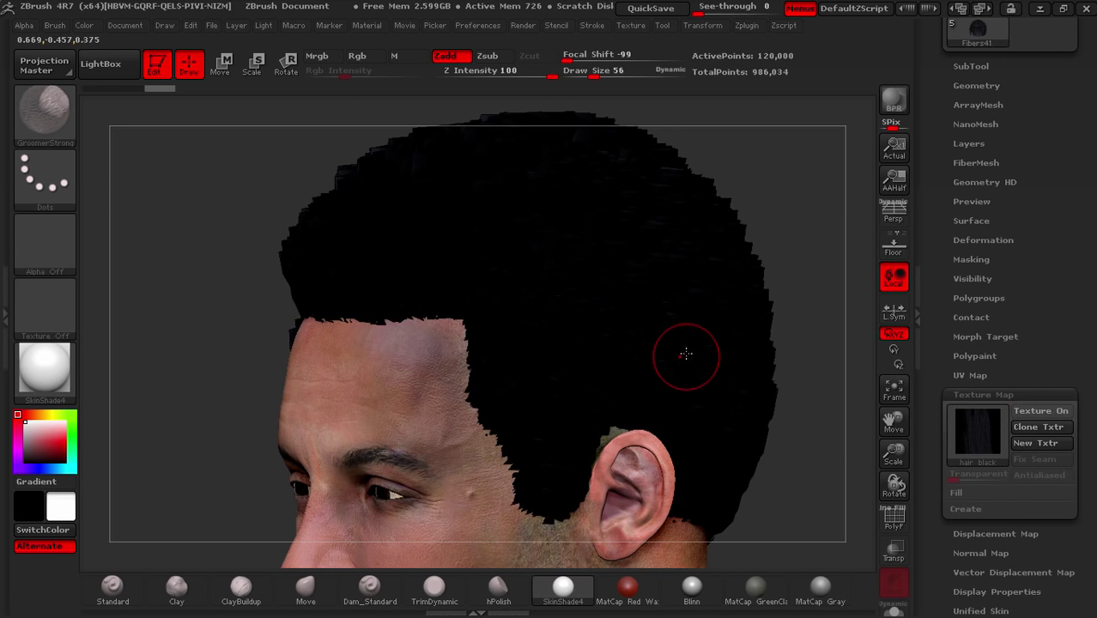
right_drag(686, 353, 696, 351)
click(893, 519)
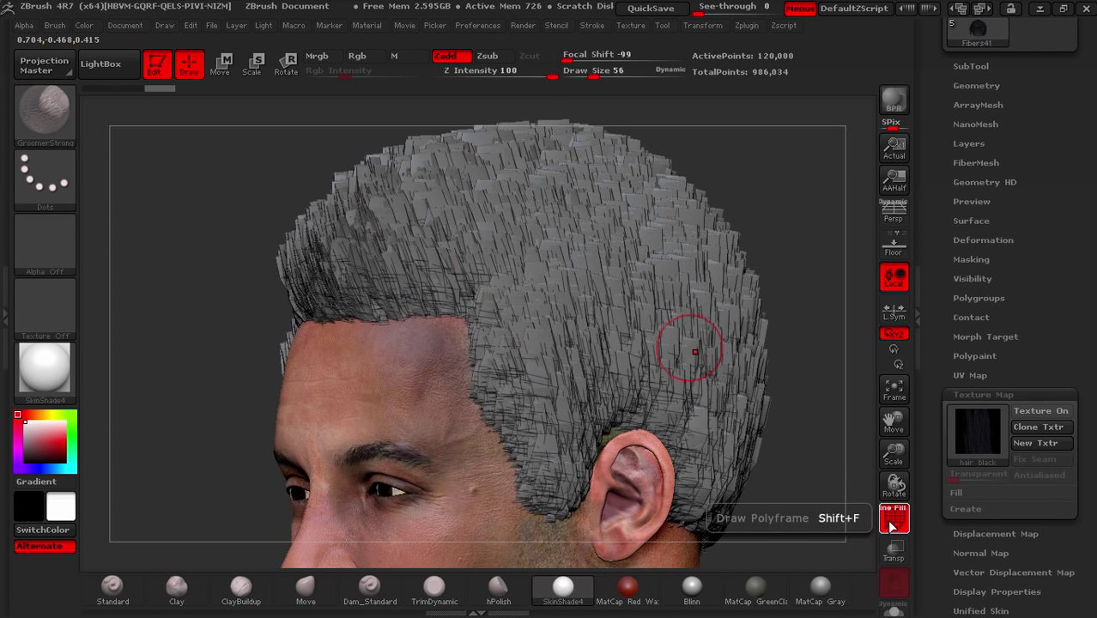
right_drag(666, 398, 641, 391)
alt+right_drag(726, 391, 623, 364)
click(888, 523)
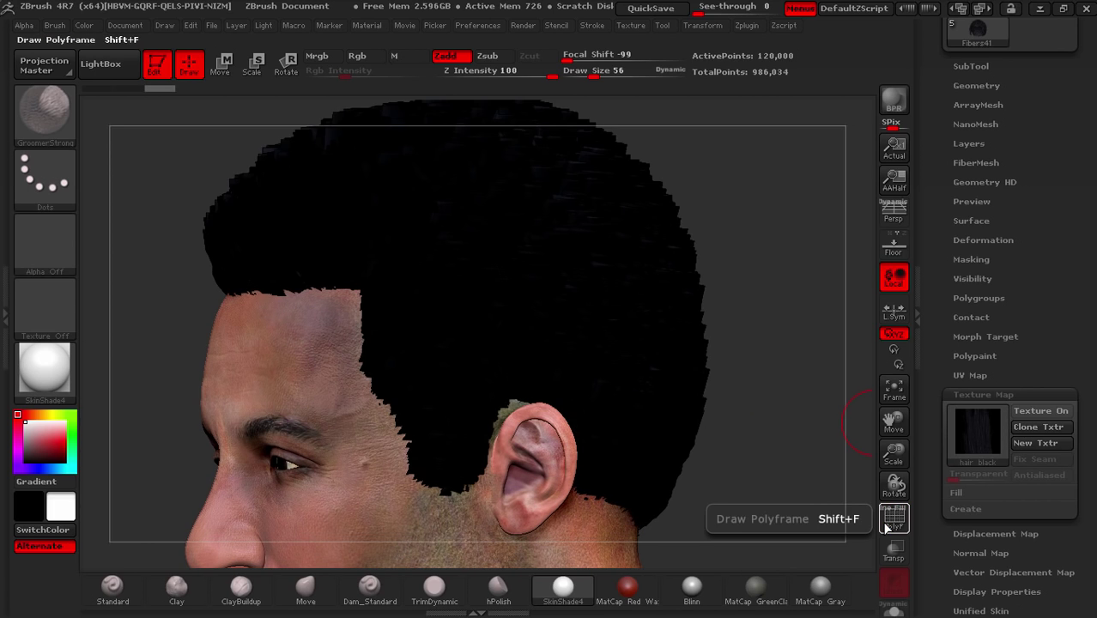
click(888, 524)
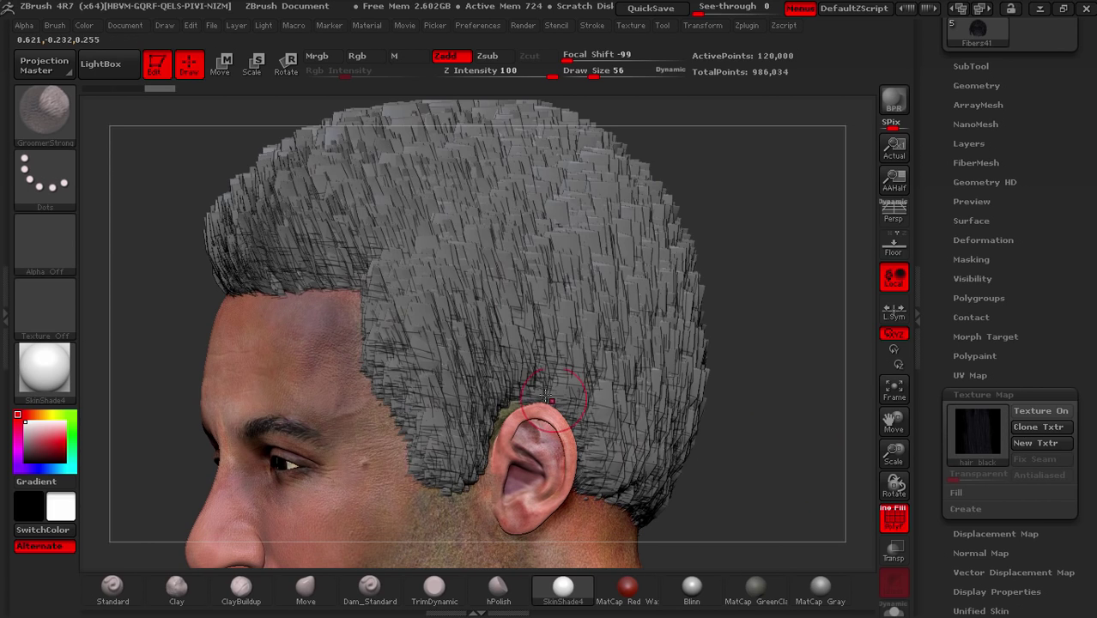
right_drag(541, 398, 538, 396)
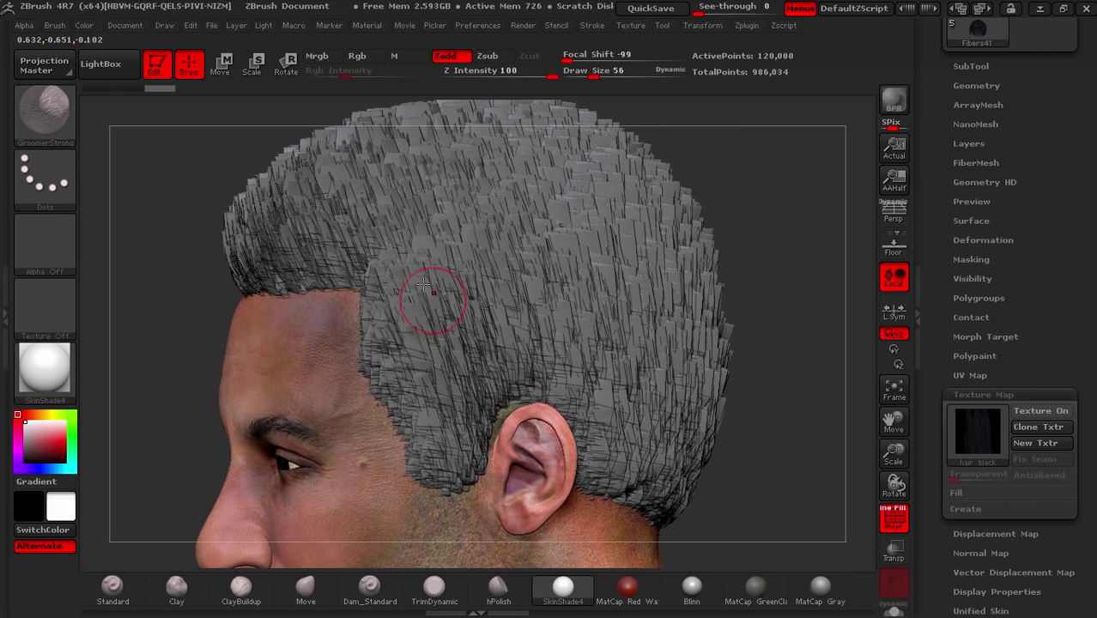
Enlarge the brush to a Draw Size of 180 and comb the strips along the side of the head.
key(bracketright)
key(bracketright)
key(bracketright)
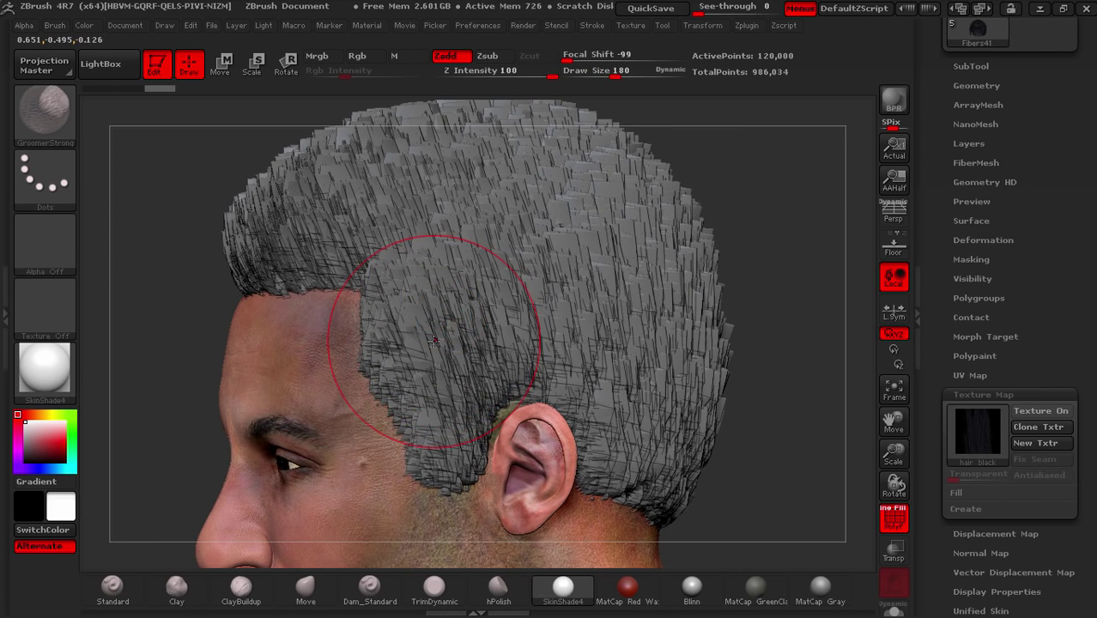
right_drag(448, 345, 482, 347)
drag(337, 356, 558, 356)
right_drag(678, 347, 618, 344)
mouse_move(618, 343)
mouse_down()
mouse_move(673, 345)
mouse_move(386, 464)
mouse_up()
mouse_move(257, 361)
mouse_down()
mouse_move(652, 343)
mouse_move(515, 343)
mouse_up()
drag(480, 283, 334, 412)
drag(515, 369, 360, 480)
Comb the strips on the upper part of the head upward to add volume.
mouse_move(704, 370)
mouse_down()
mouse_move(593, 375)
mouse_move(659, 404)
mouse_move(684, 320)
mouse_up()
drag(374, 334, 386, 215)
drag(414, 287, 429, 185)
drag(550, 318, 571, 223)
drag(581, 301, 593, 184)
drag(481, 300, 483, 144)
drag(601, 309, 639, 216)
right_drag(738, 318, 682, 325)
mouse_move(683, 325)
ctrl+right_down()
mouse_move(706, 313)
mouse_move(773, 316)
mouse_move(661, 322)
mouse_move(678, 378)
ctrl+right_up()
Turn the hair black texture back on with Transparent at 15, hide the polyframe and check the hair with a Best Preview Render.
click(1030, 416)
click(1034, 412)
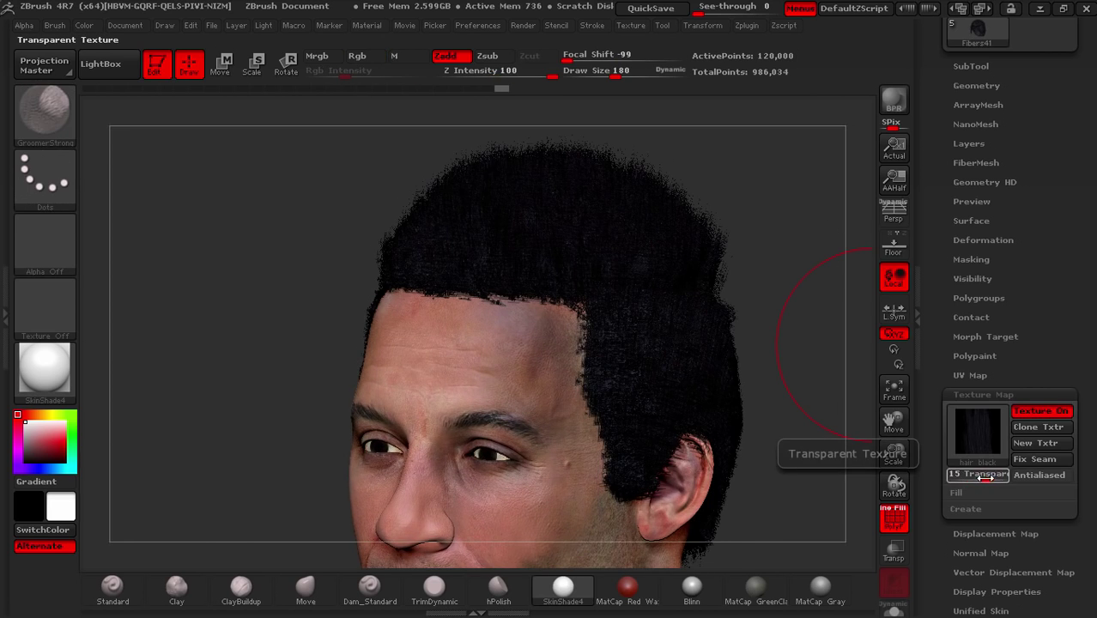
mouse_move(619, 343)
right_down()
mouse_move(592, 338)
mouse_move(601, 338)
right_up()
click(893, 519)
drag(782, 374, 729, 367)
click(895, 99)
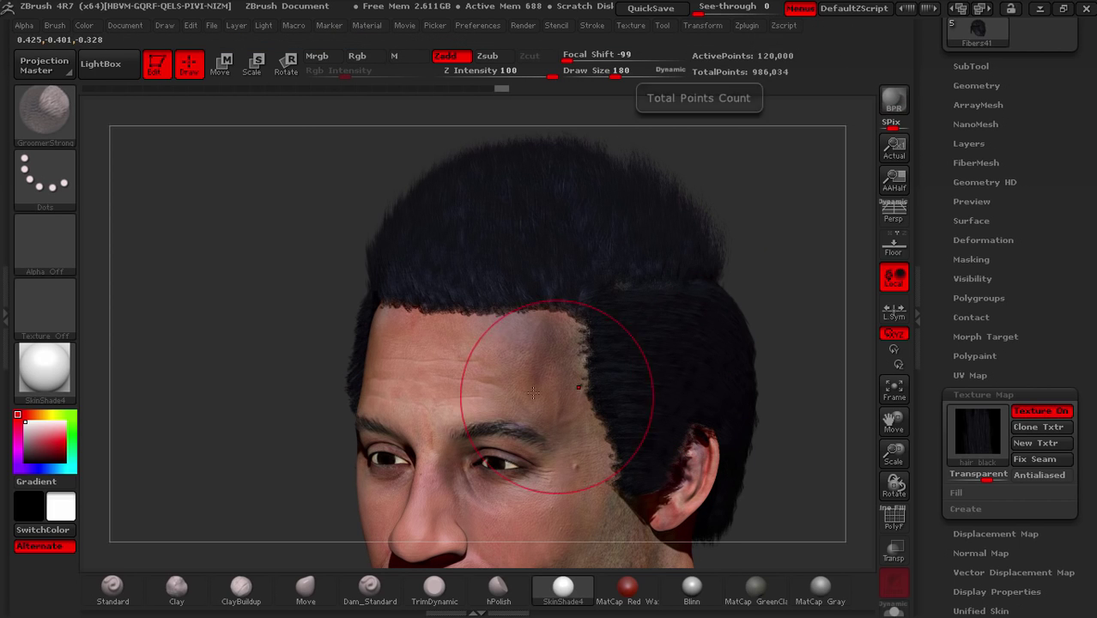
drag(544, 385, 569, 378)
right_drag(569, 378, 491, 360)
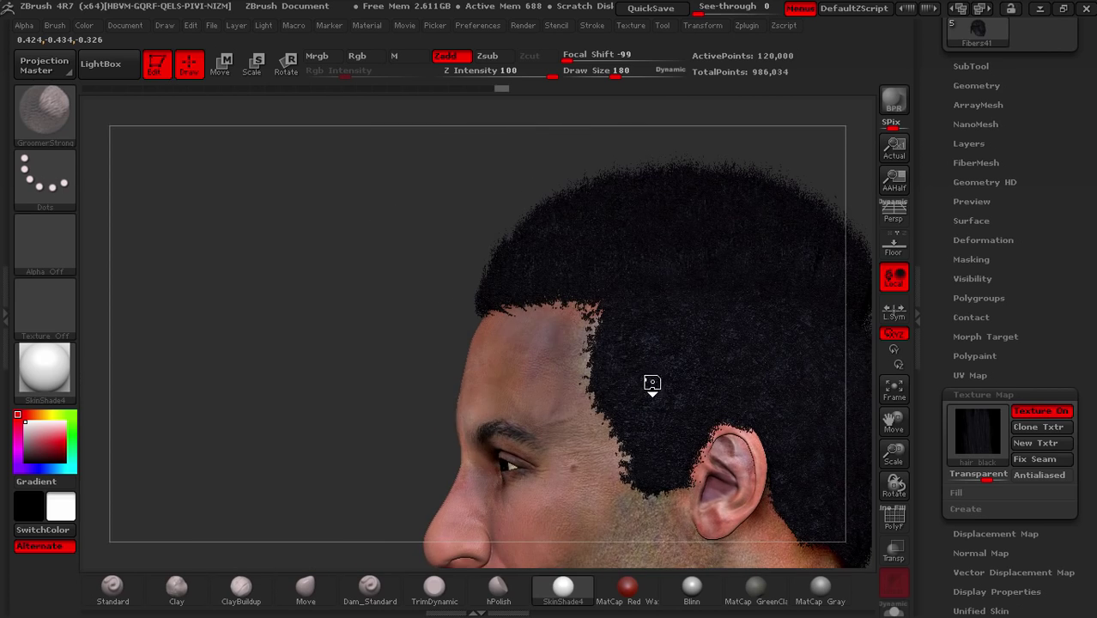
Switch to the GroomBrush1 brush and show the hair strips untextured with the polyframe on.
click(47, 115)
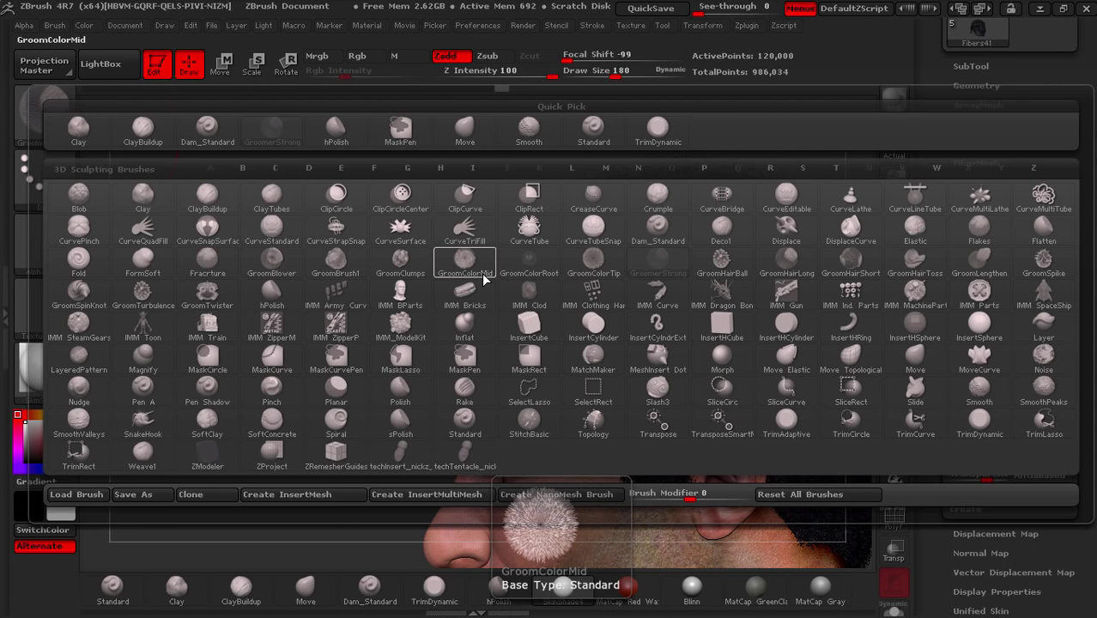
key(g)
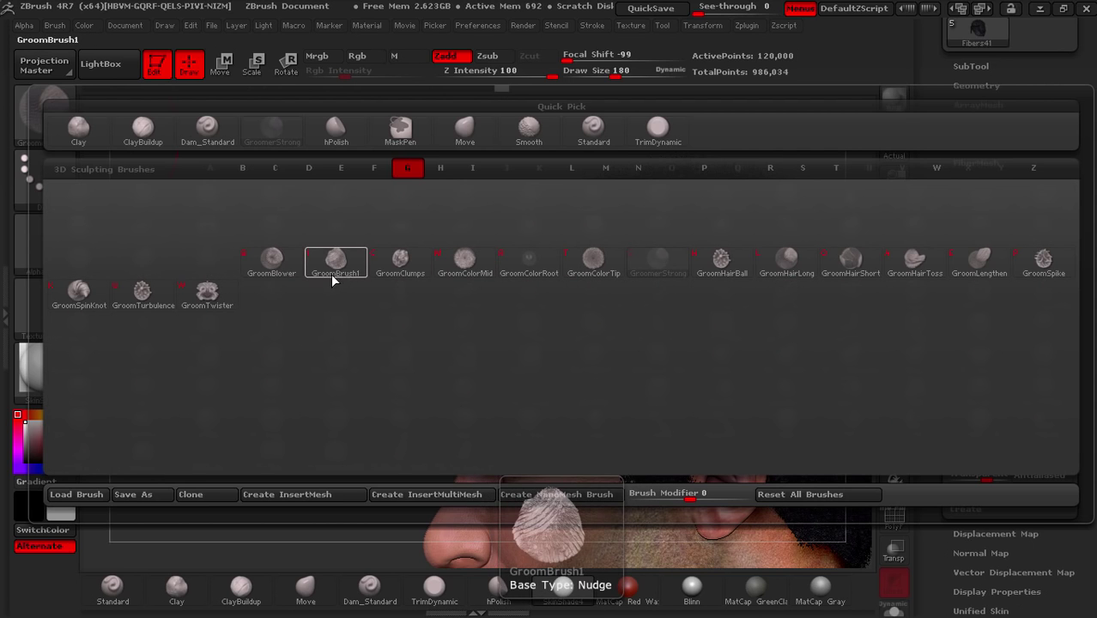
click(336, 271)
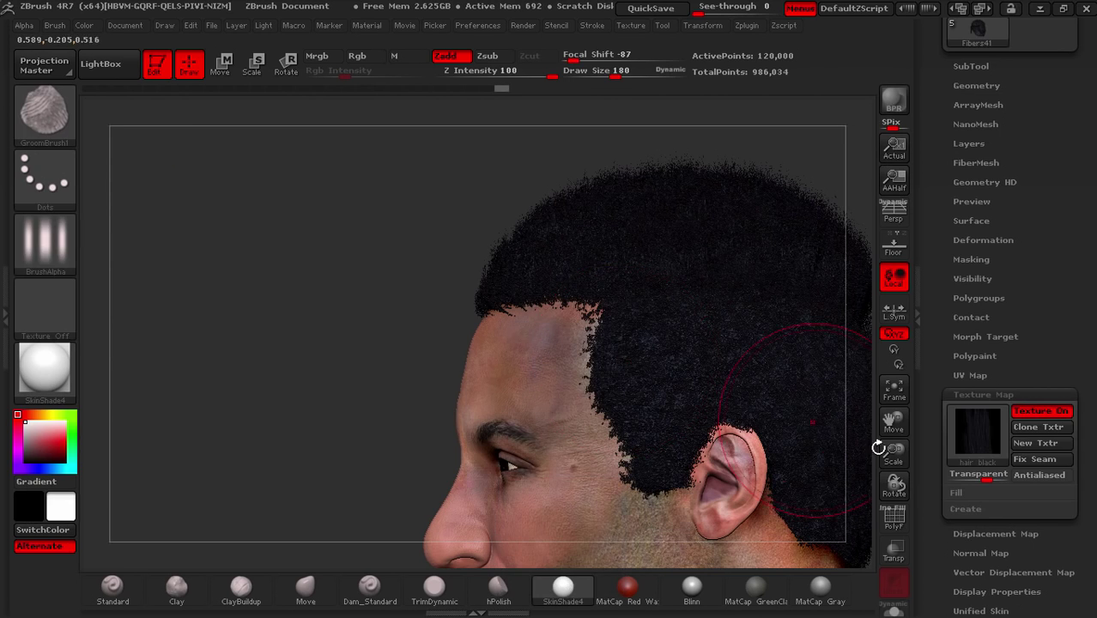
click(1034, 412)
mouse_move(437, 344)
alt+mouse_down()
mouse_move(424, 345)
mouse_move(545, 413)
mouse_move(582, 451)
alt+mouse_up()
click(885, 522)
Groom the hair strips around the head from several angles with GroomBrush1.
right_drag(661, 459, 532, 442)
mouse_move(486, 430)
mouse_down()
mouse_move(407, 356)
mouse_move(297, 429)
mouse_up()
mouse_move(318, 429)
right_down()
mouse_move(552, 369)
mouse_move(647, 310)
mouse_move(692, 314)
right_up()
drag(311, 300, 354, 408)
mouse_move(468, 270)
mouse_down()
mouse_move(448, 404)
mouse_move(339, 377)
mouse_up()
mouse_move(549, 351)
right_down()
mouse_move(387, 336)
mouse_move(472, 339)
right_up()
mouse_move(713, 339)
mouse_down()
mouse_move(699, 356)
mouse_move(605, 318)
mouse_up()
right_drag(648, 356, 481, 355)
drag(657, 300, 759, 348)
right_drag(730, 357, 698, 370)
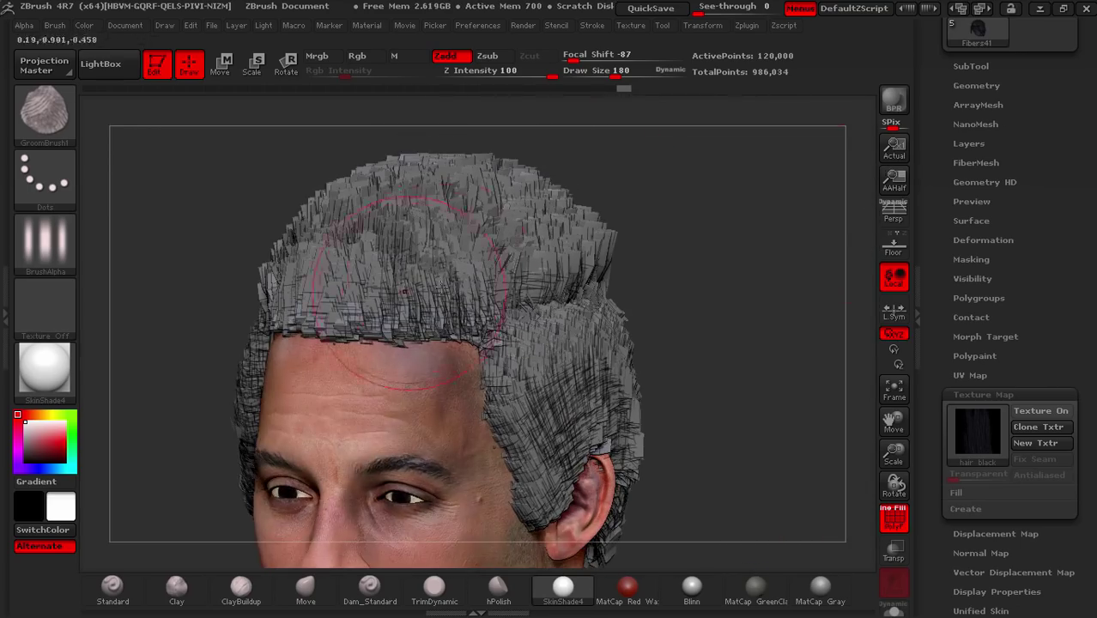
Hide the groomed Fibers41 hair and make the VIN 22 head mesh active.
click(972, 71)
mouse_move(977, 158)
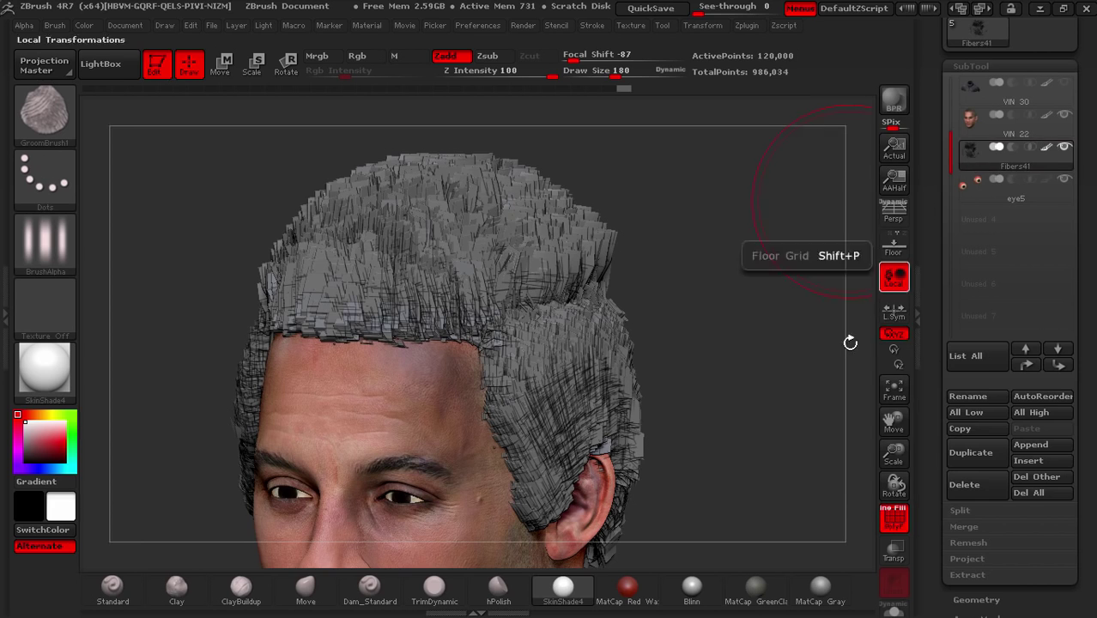
click(1063, 148)
click(1064, 148)
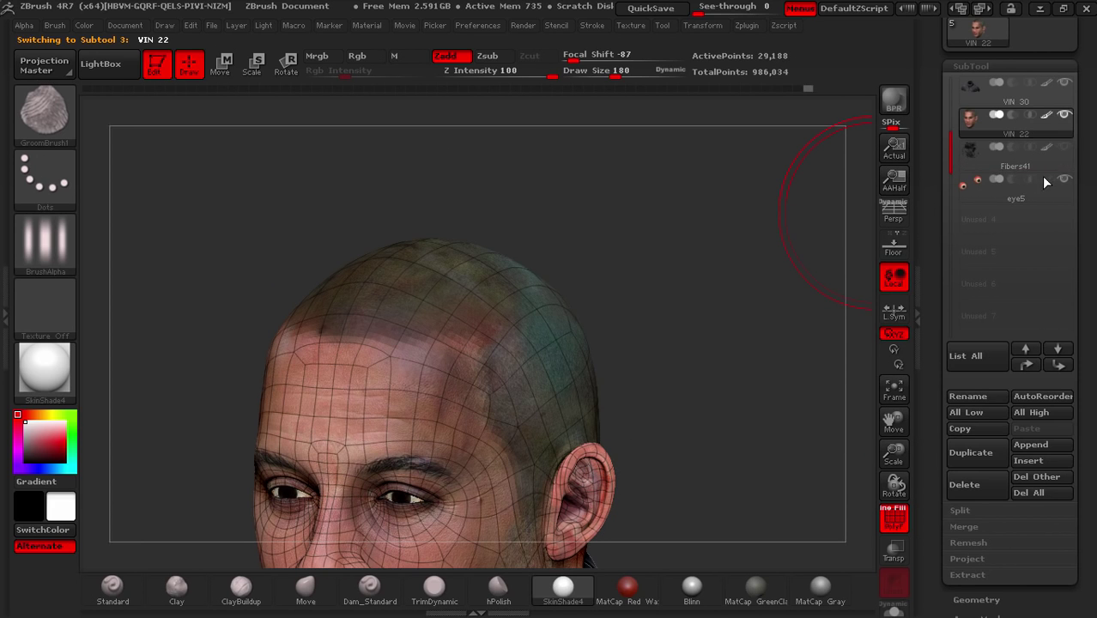
Preview a new FiberMesh on the head with MaxFibers 10 and accept it as a subtool without Fast Preview.
click(1002, 67)
click(976, 161)
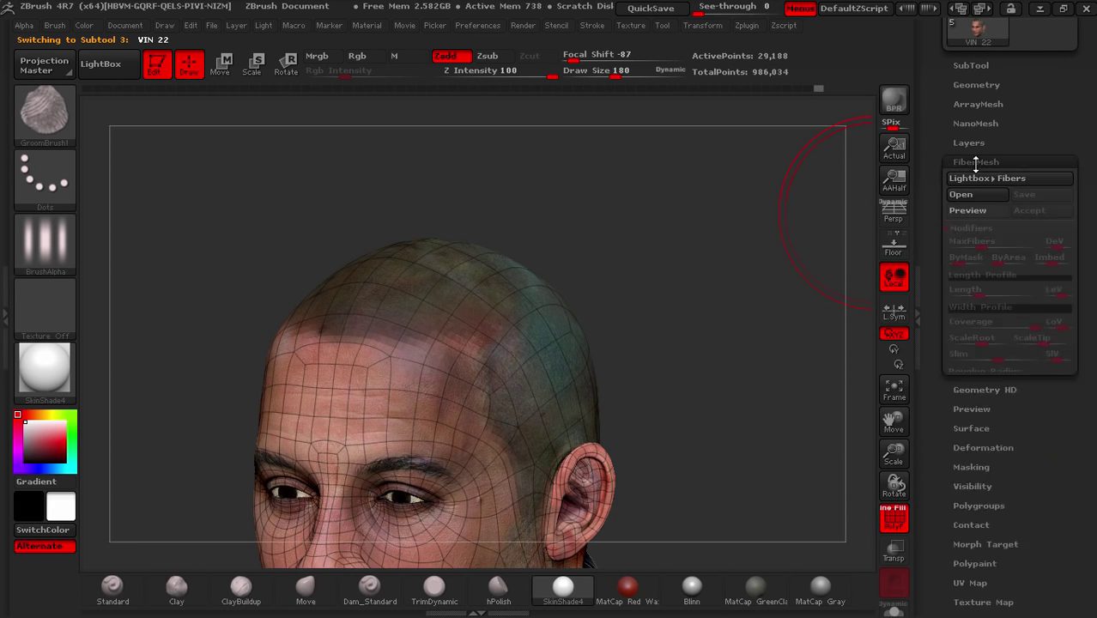
click(966, 76)
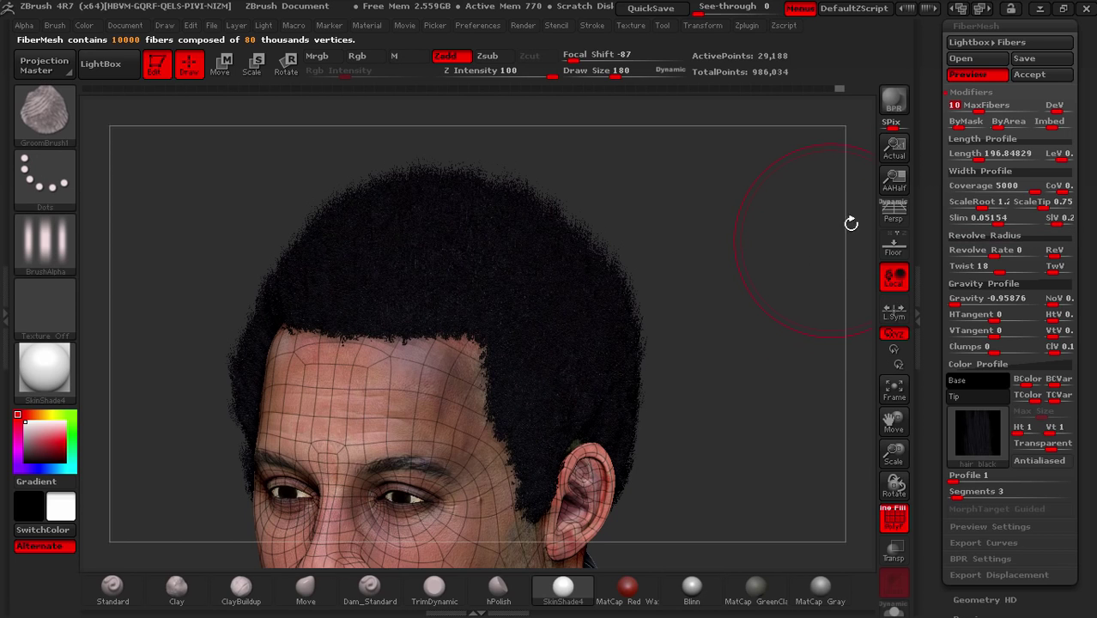
click(1030, 75)
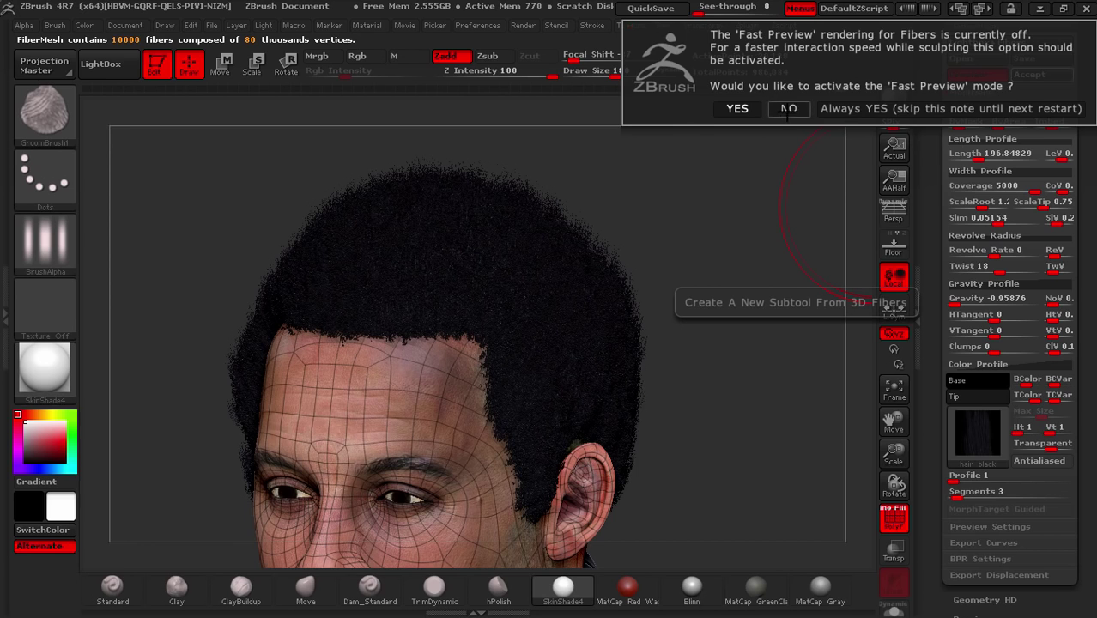
click(787, 110)
Compare the polygon and point counts of the Fibers43 and Fibers41 hair subtools.
drag(928, 79, 924, 180)
click(963, 135)
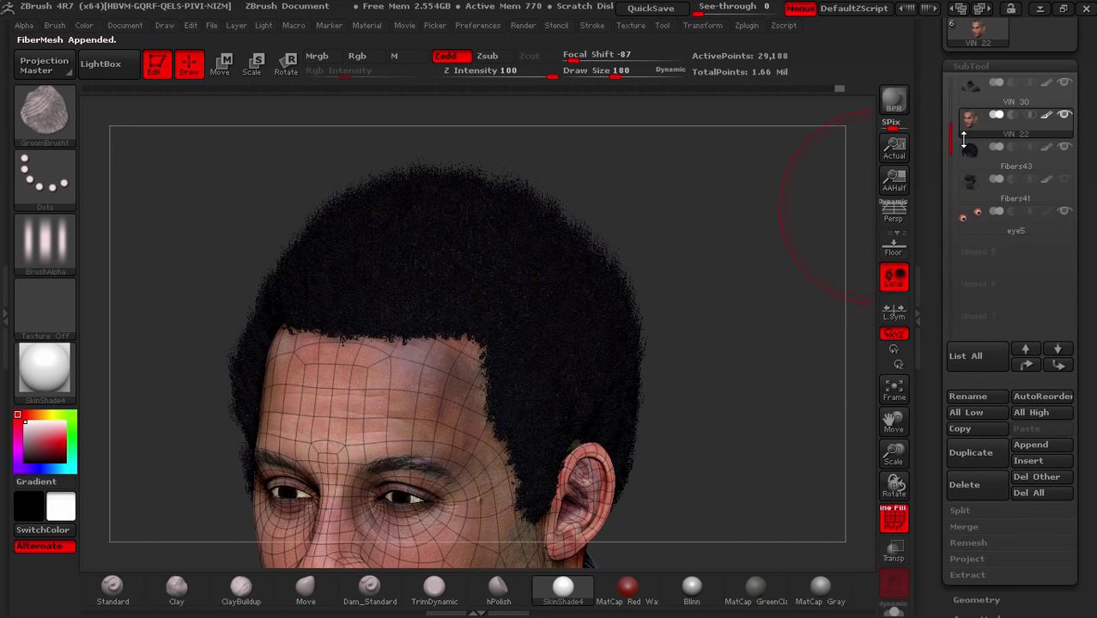
mouse_move(991, 163)
mouse_move(972, 194)
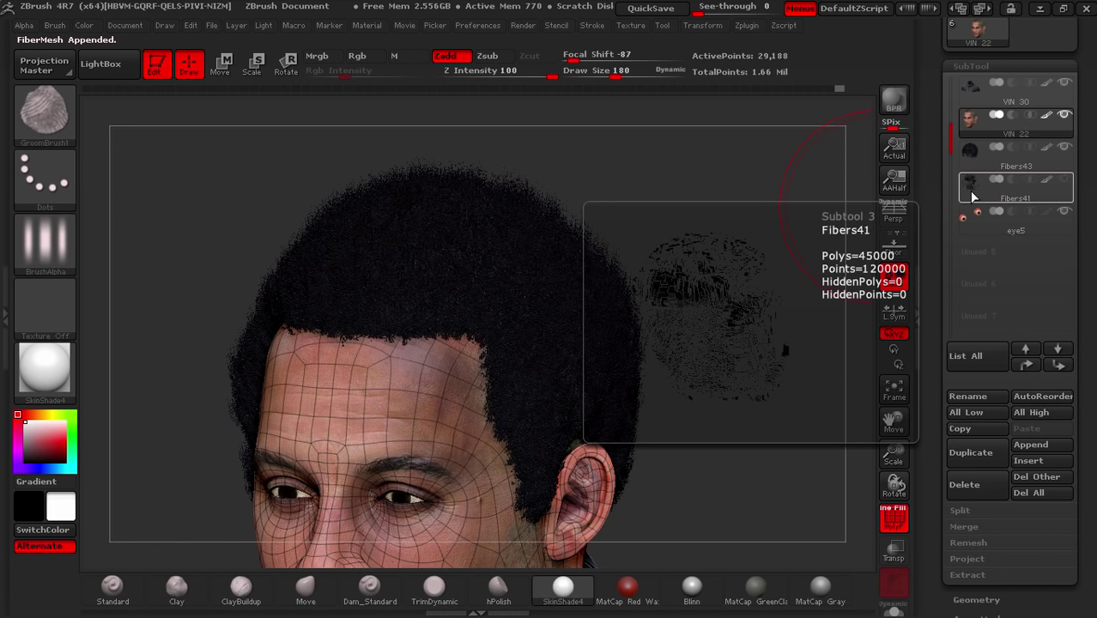
click(984, 168)
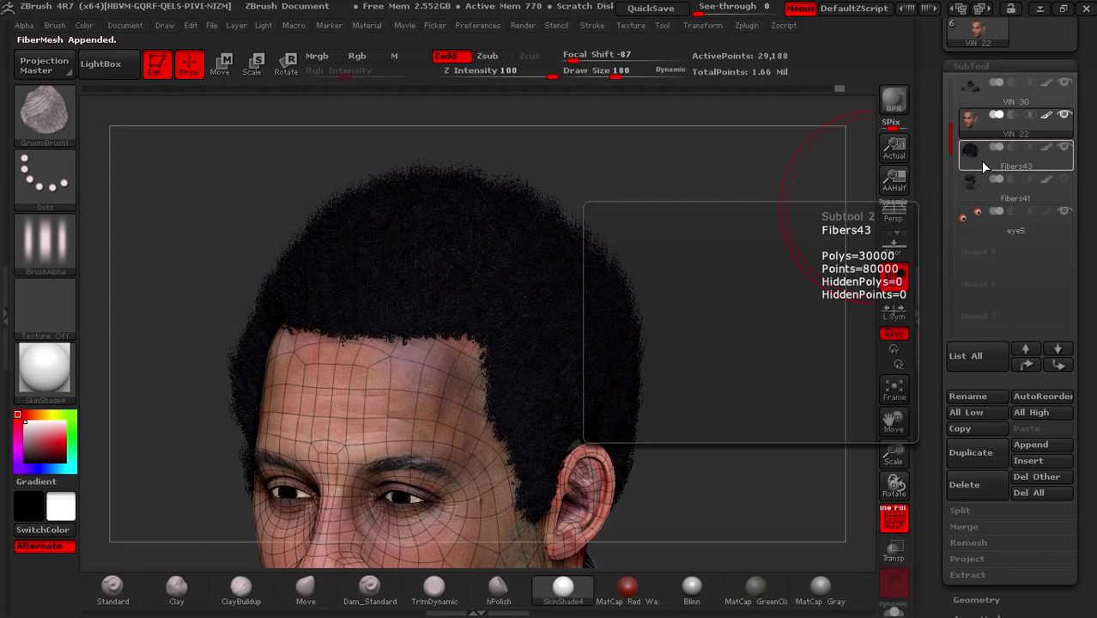
drag(654, 272, 674, 279)
alt+drag(627, 377, 850, 257)
Activate the groomed Fibers41 hair, hide Fibers43 and turn the Fibers41 texture on.
click(1001, 196)
click(1065, 148)
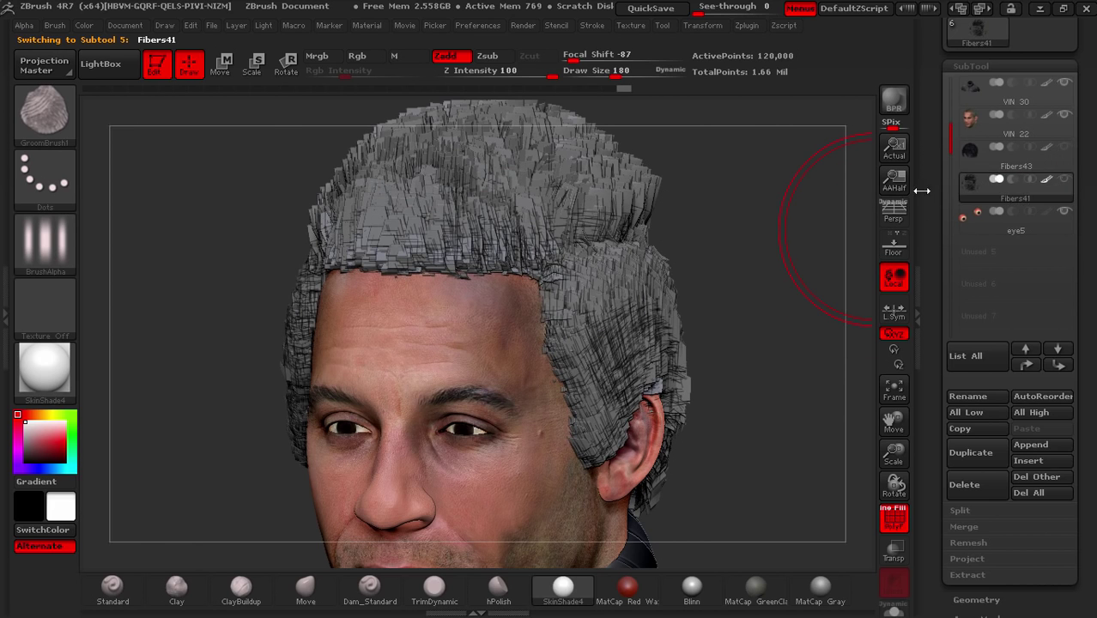
drag(931, 386, 935, 224)
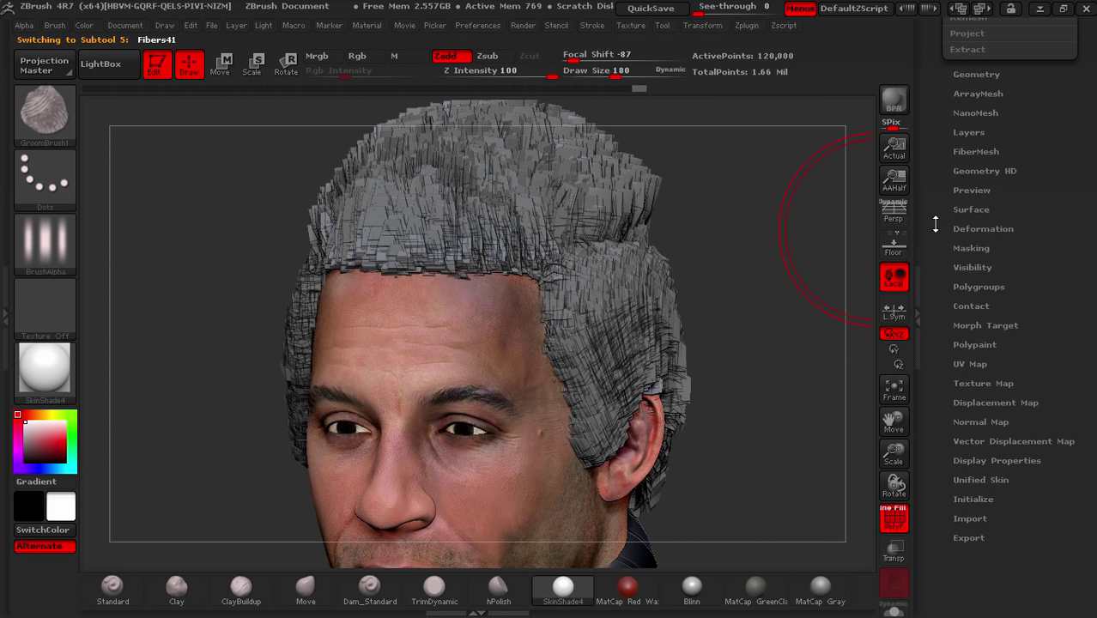
click(977, 383)
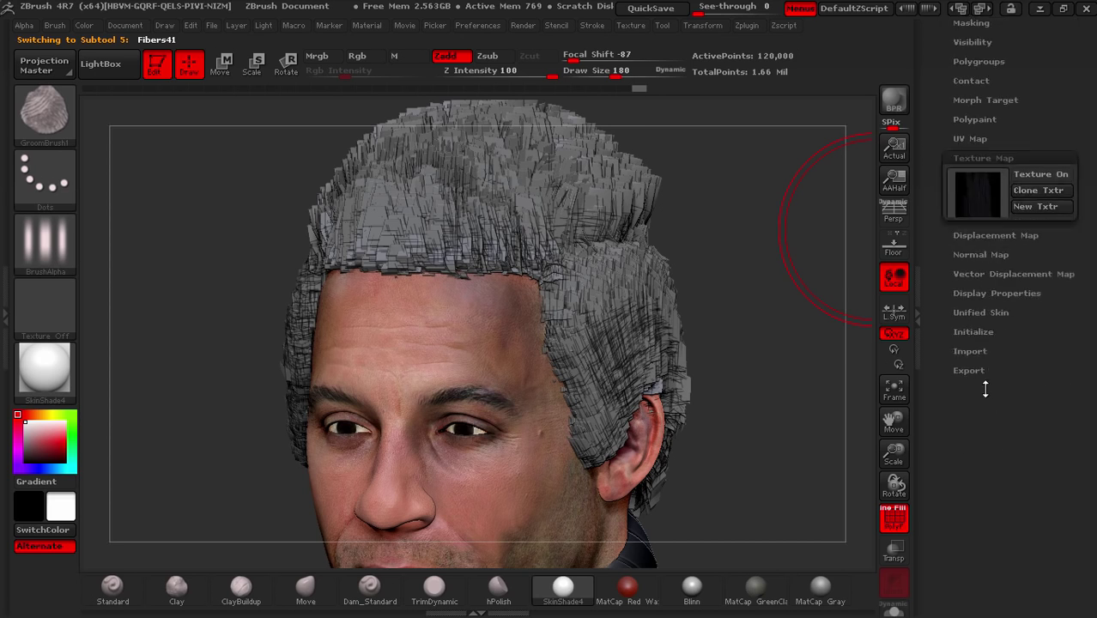
click(1042, 180)
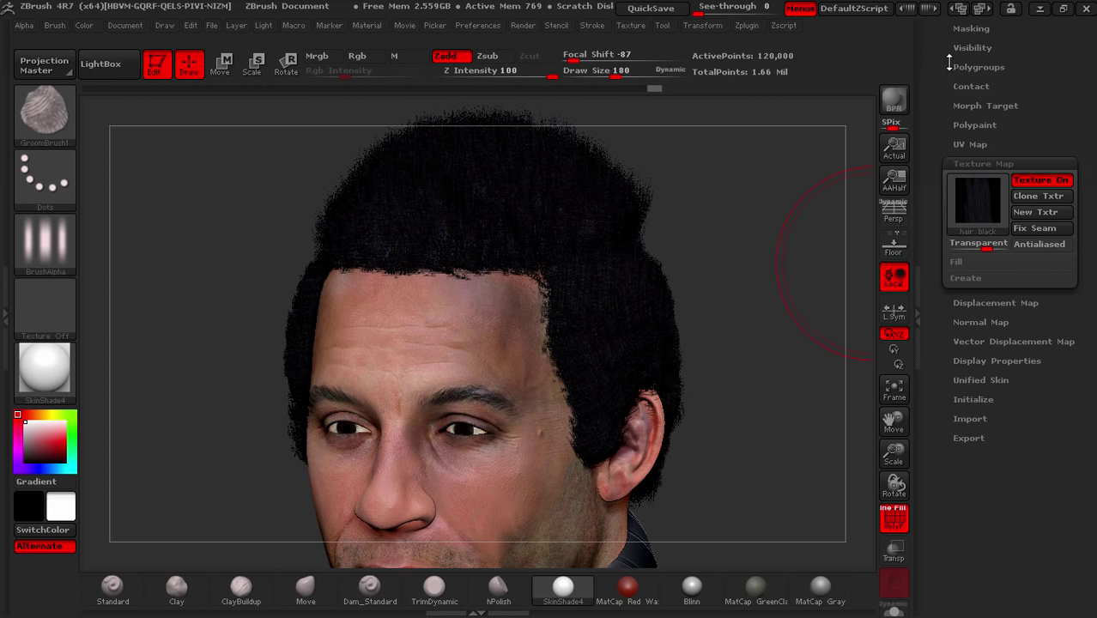
Open the mesh export for Fibers41, review the available file formats and cancel without saving.
drag(943, 77, 942, 280)
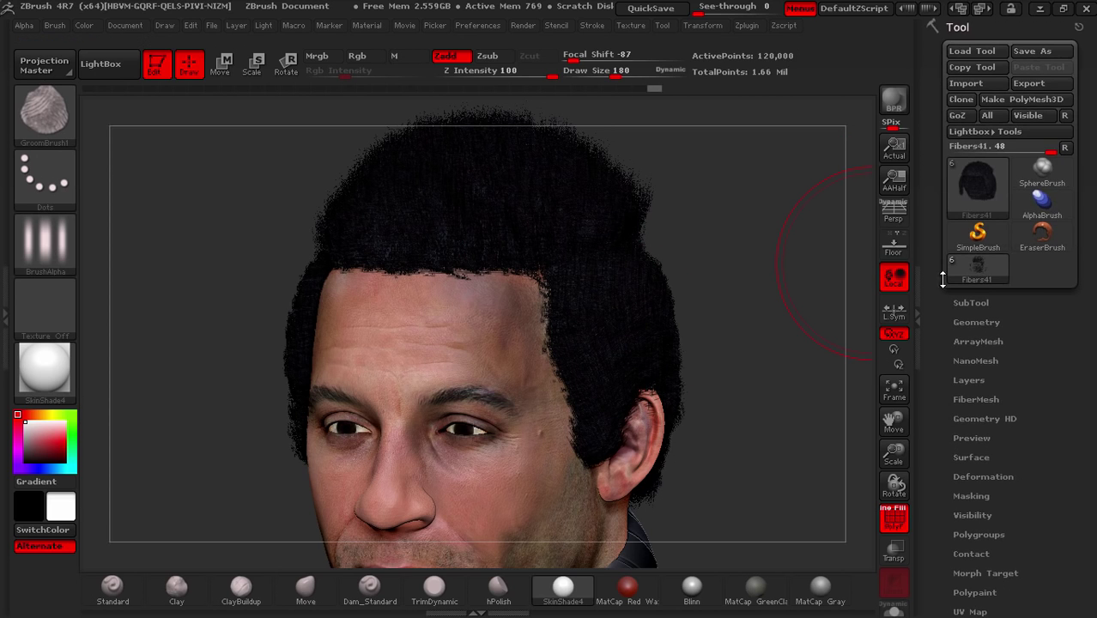
click(1029, 83)
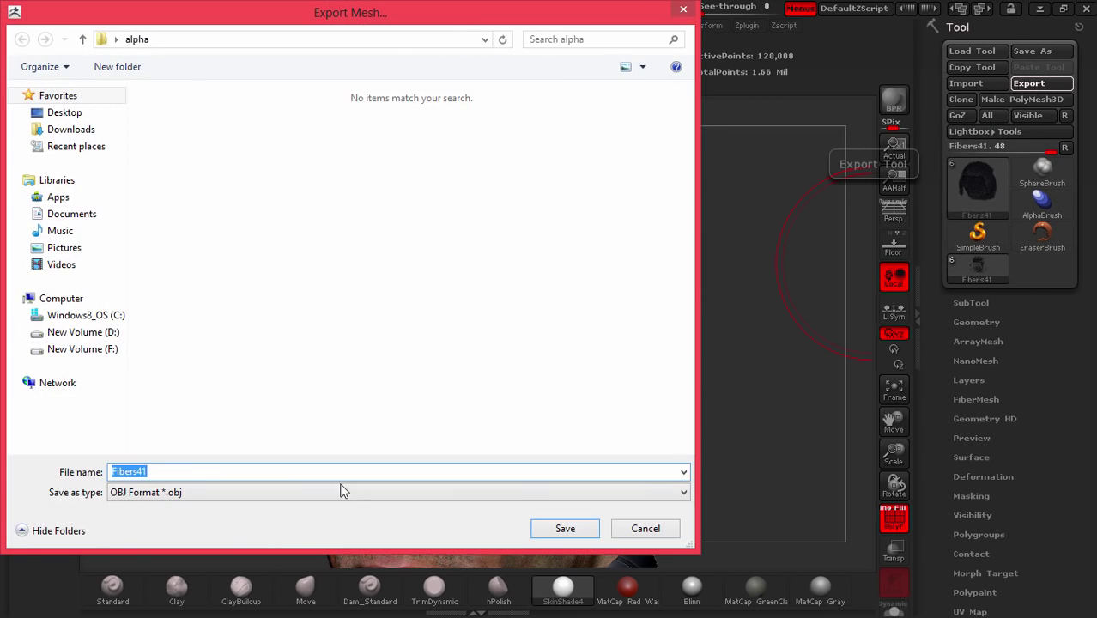
click(191, 494)
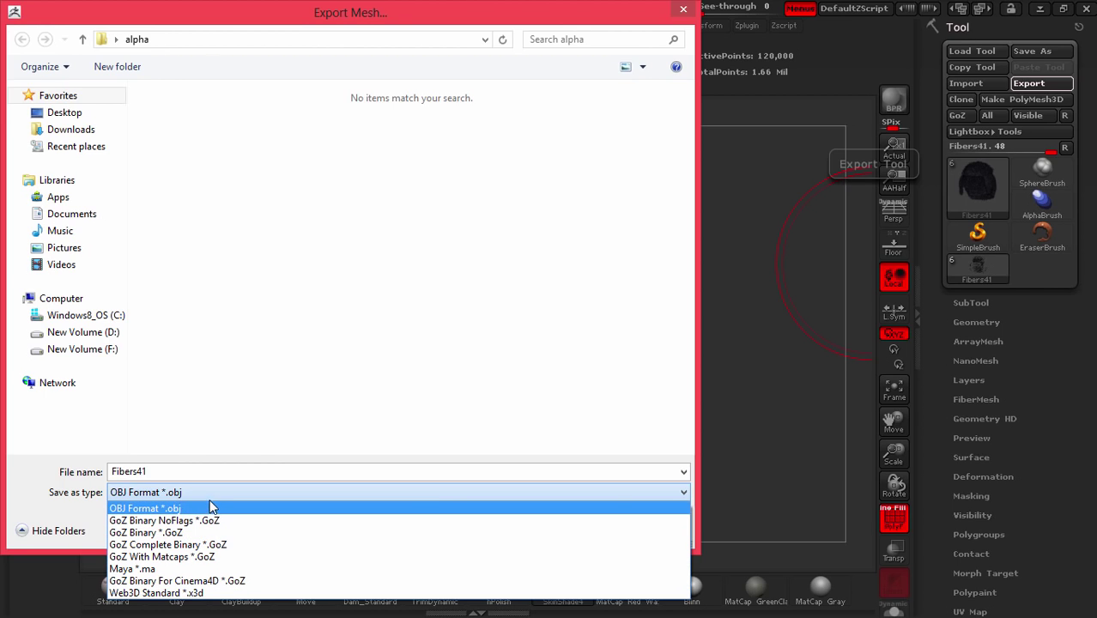
click(176, 473)
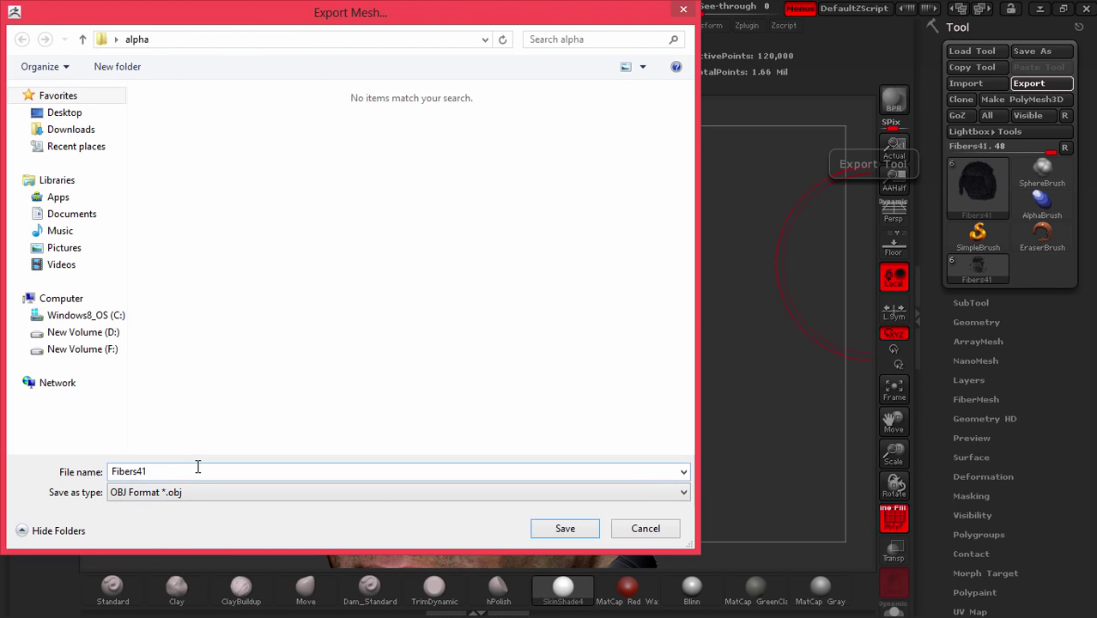
click(645, 529)
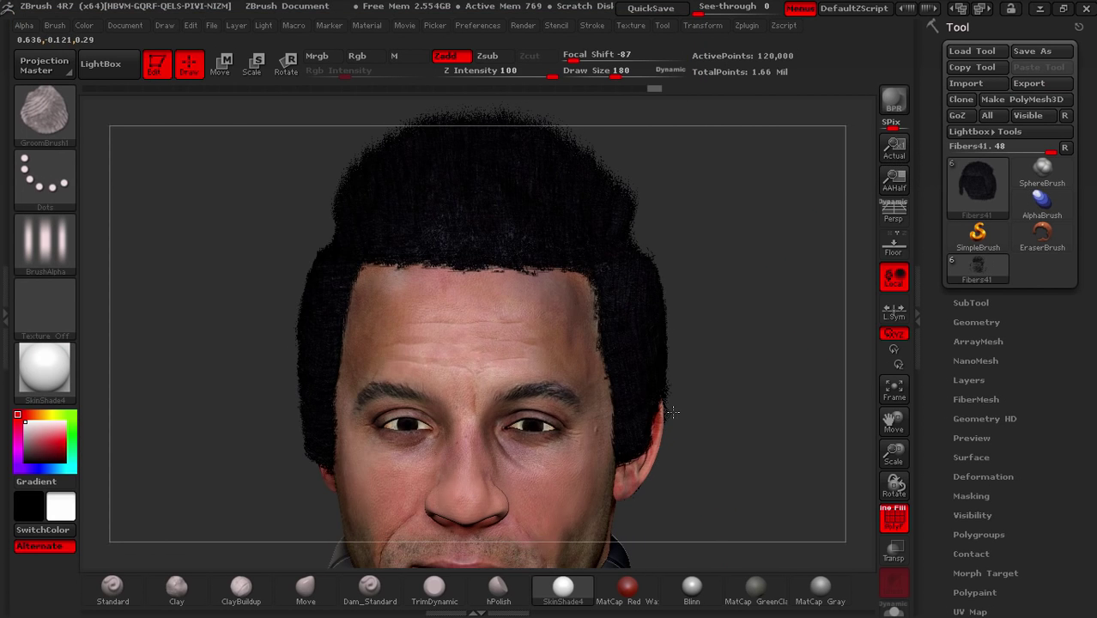